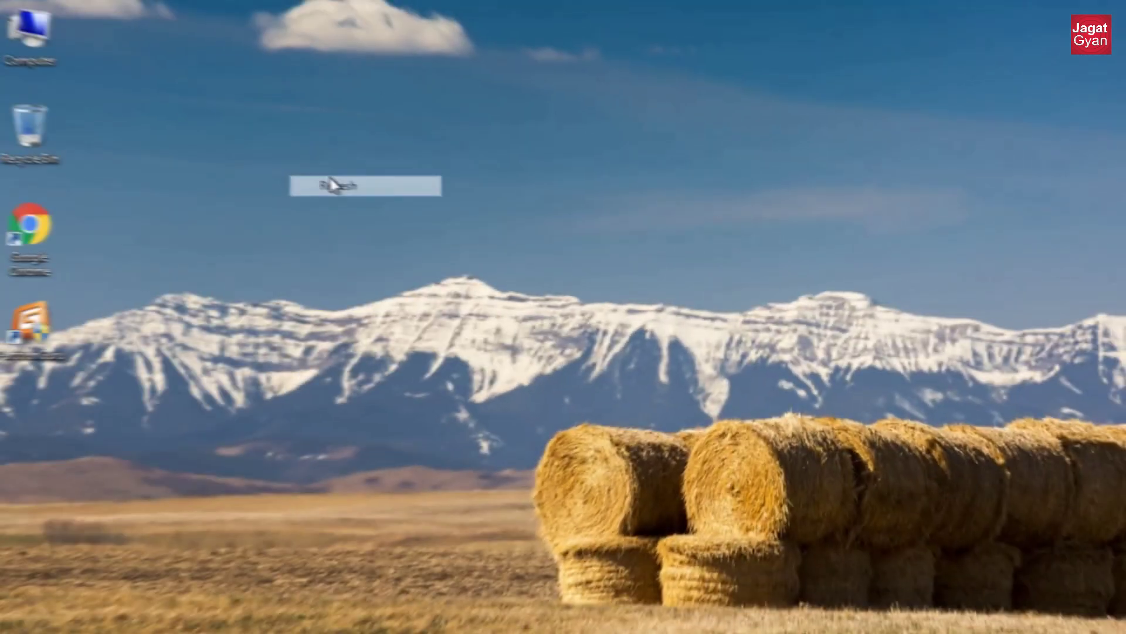
Step: Refresh the desktop and open the Computer window to show the available drives
right_click(334, 177)
click(381, 230)
right_click(383, 230)
click(417, 282)
double_click(52, 55)
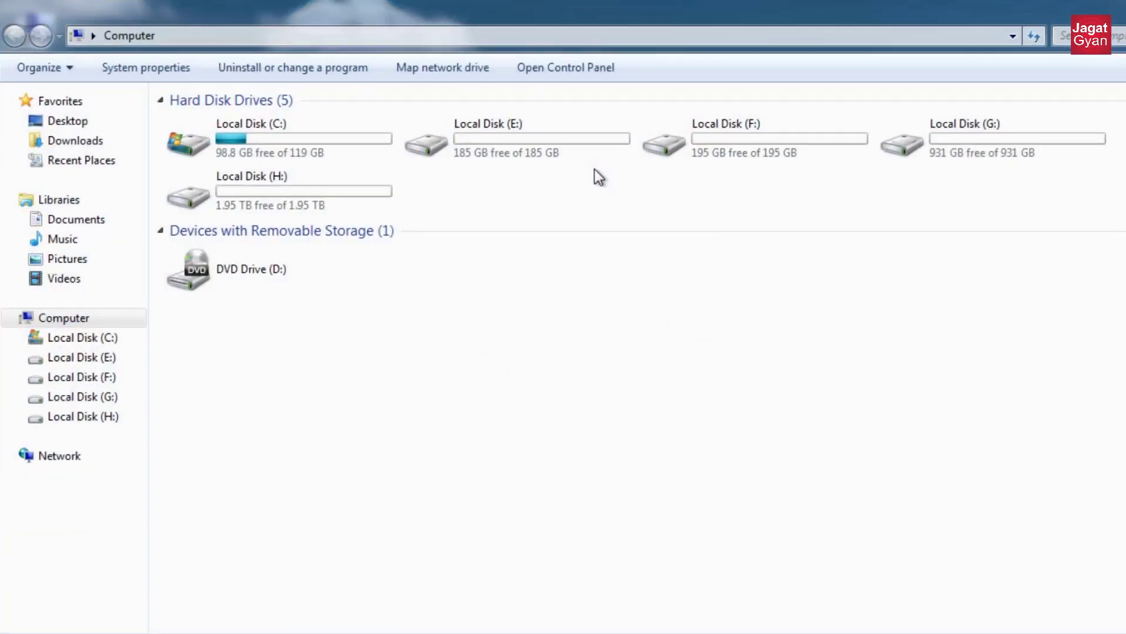
Step: Examine the capacity and free space of the C, E, F, G and H drives
click(748, 147)
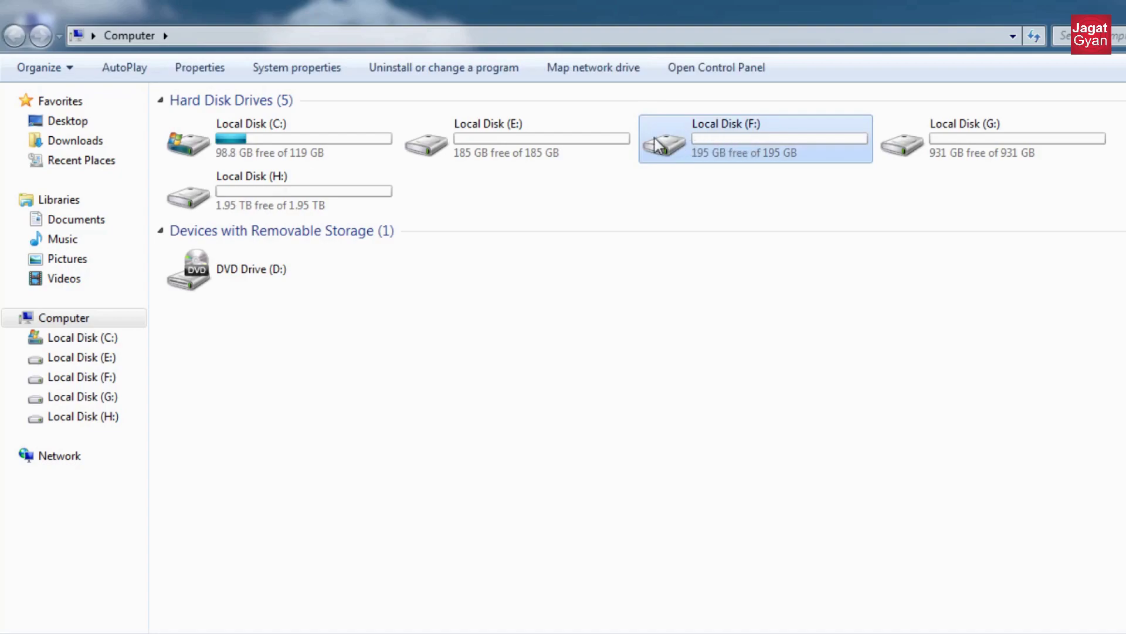
ctrl+click(585, 149)
ctrl+click(349, 136)
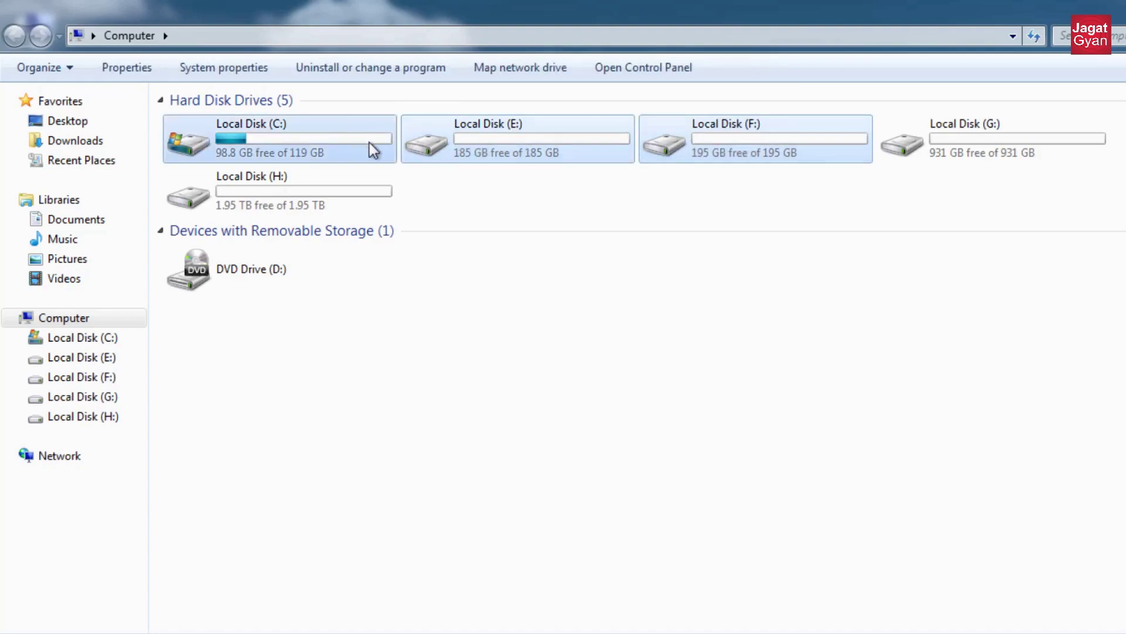
mouse_move(712, 166)
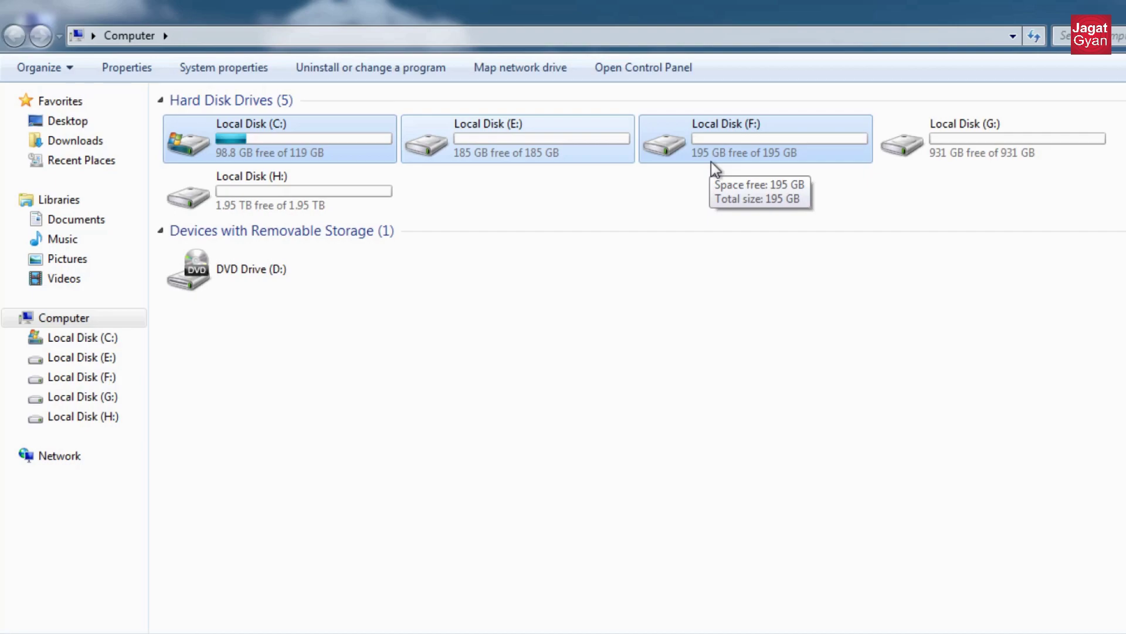
click(973, 167)
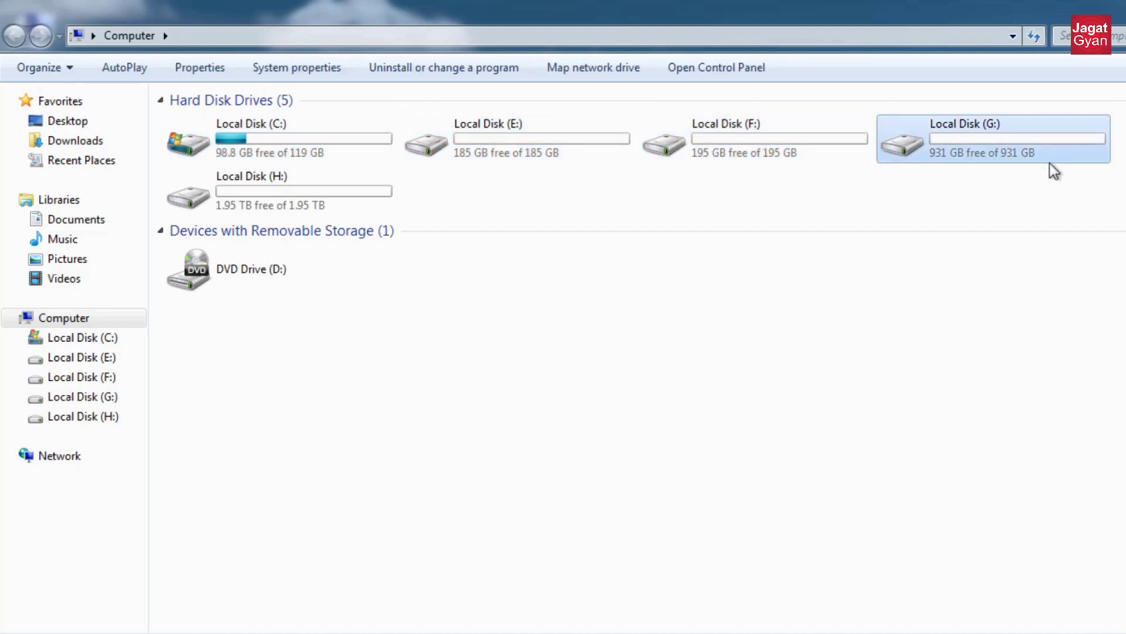
mouse_move(1054, 171)
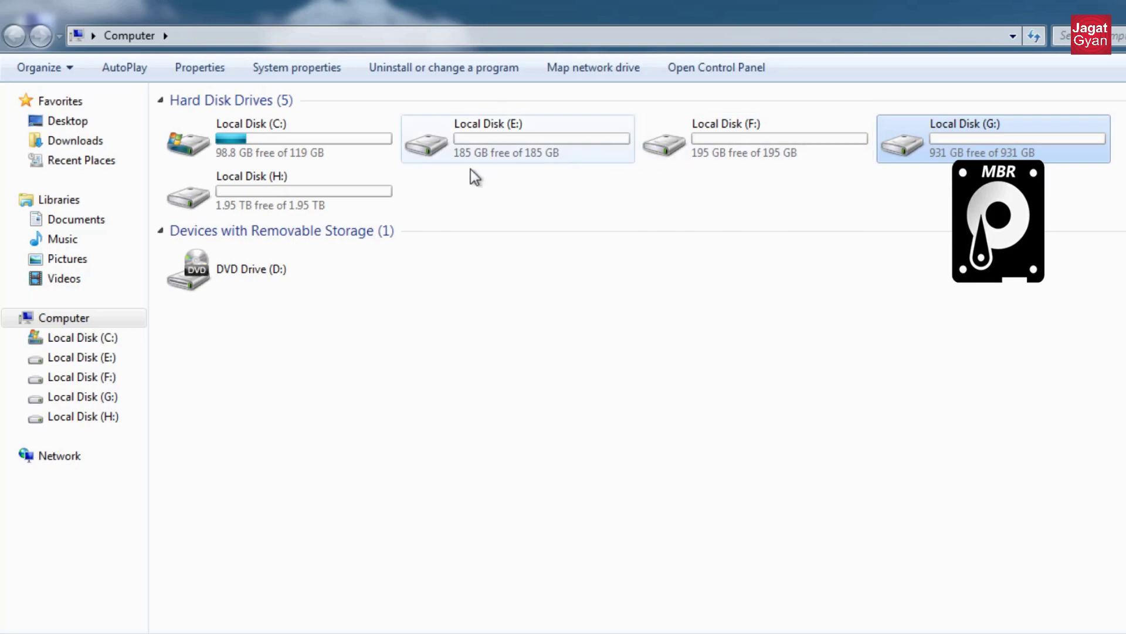
click(354, 212)
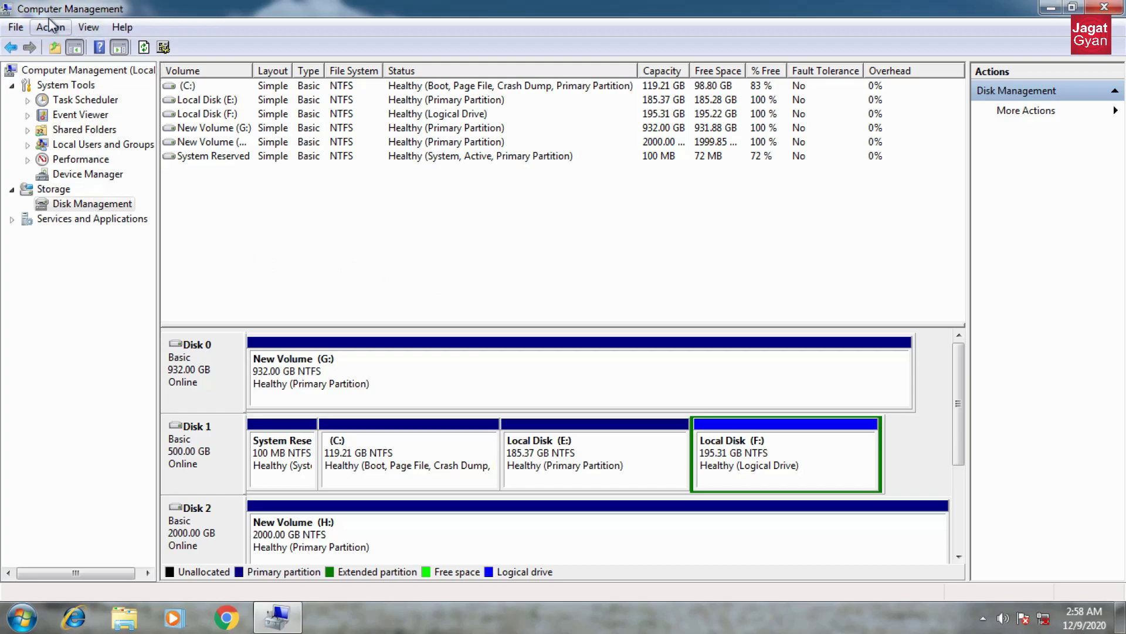
Step: Start creating a virtual hard disk in Disk Management, with its file named 1000gb d on Local Disk (E:)
click(120, 209)
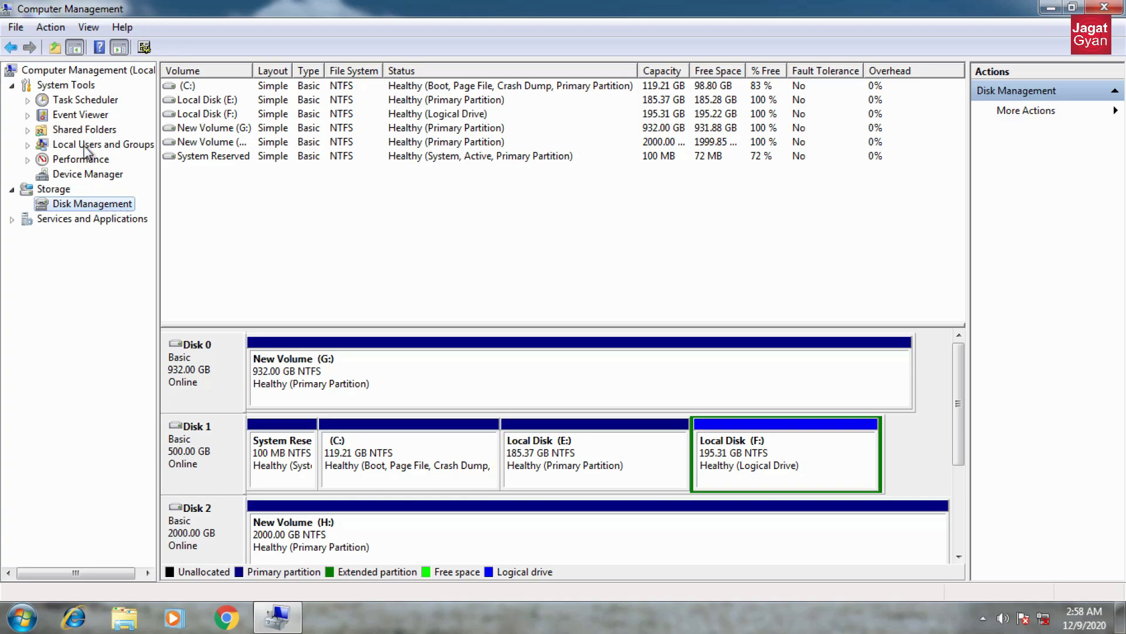
right_click(104, 210)
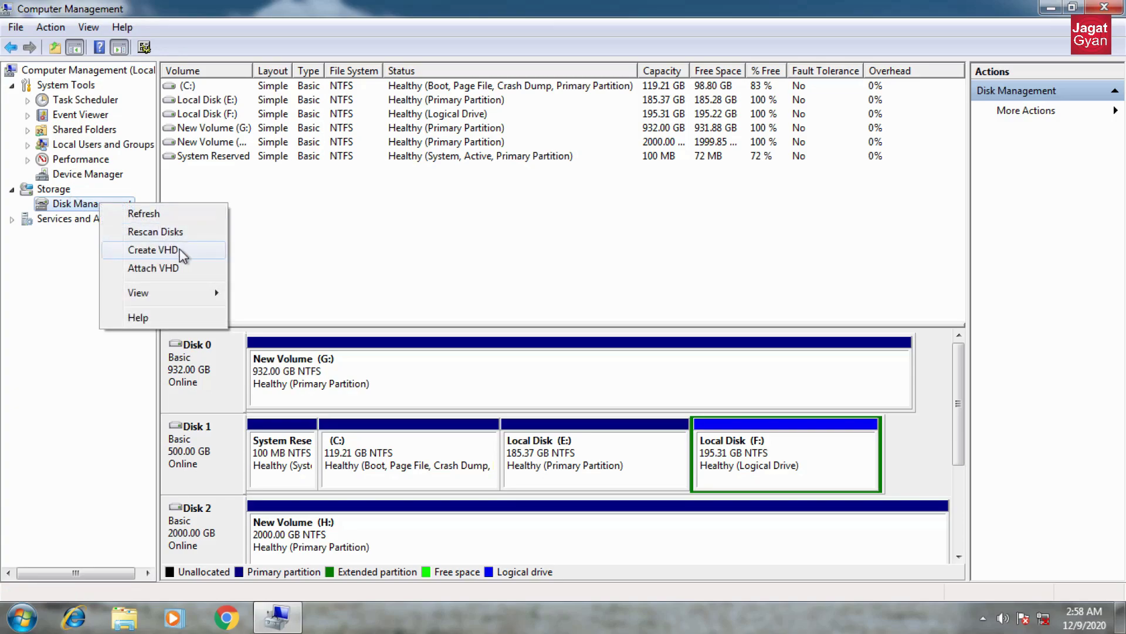
click(153, 249)
click(675, 231)
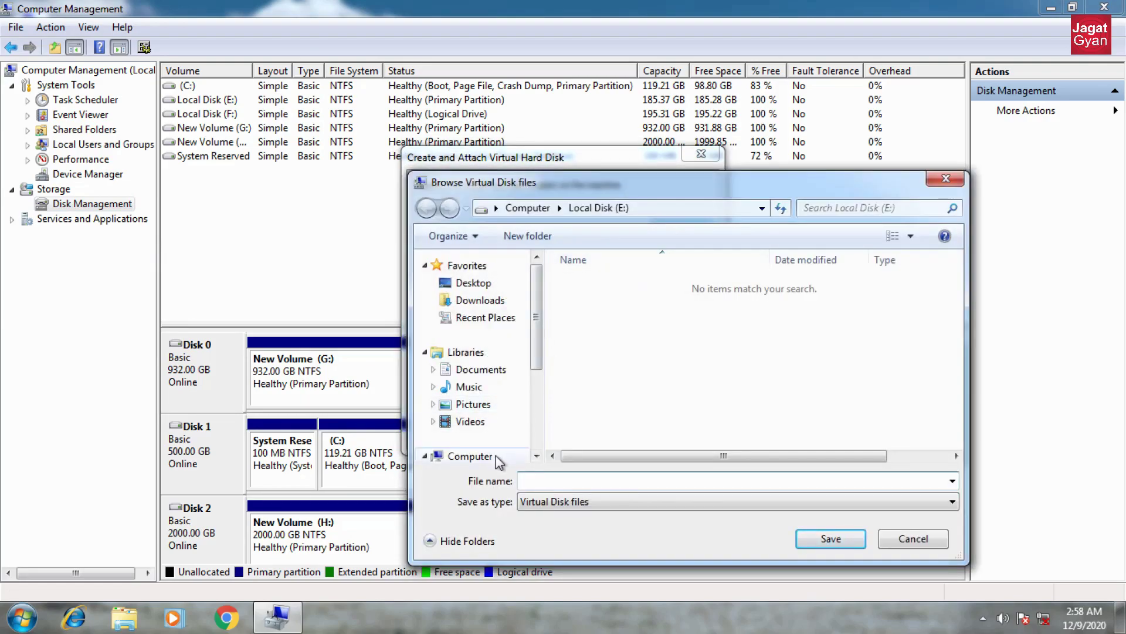
click(496, 457)
double_click(671, 359)
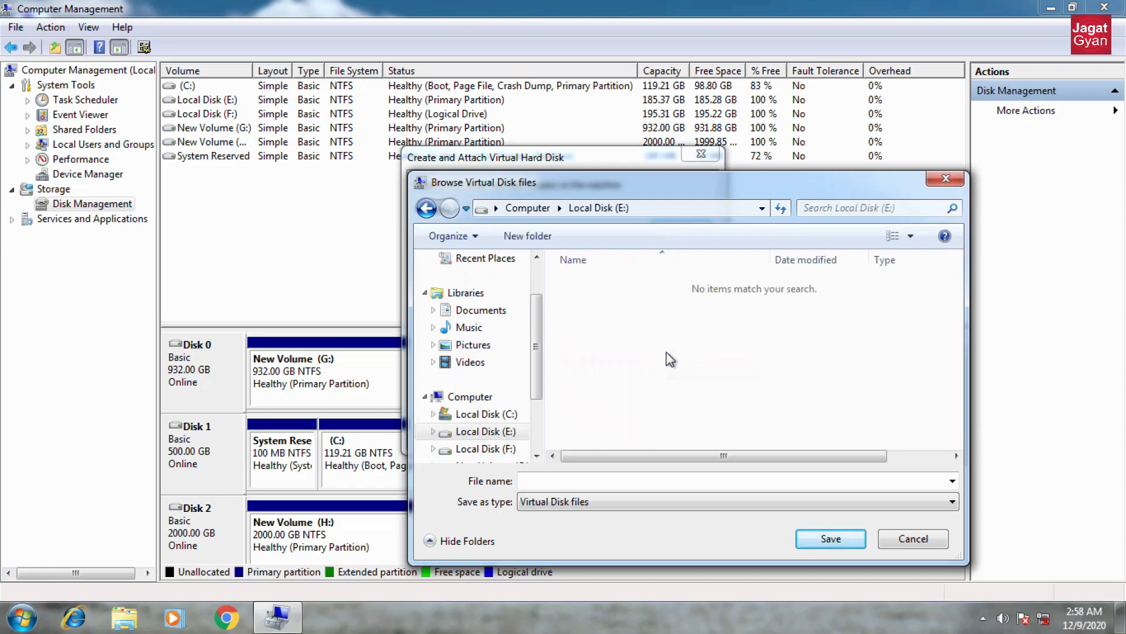
click(708, 479)
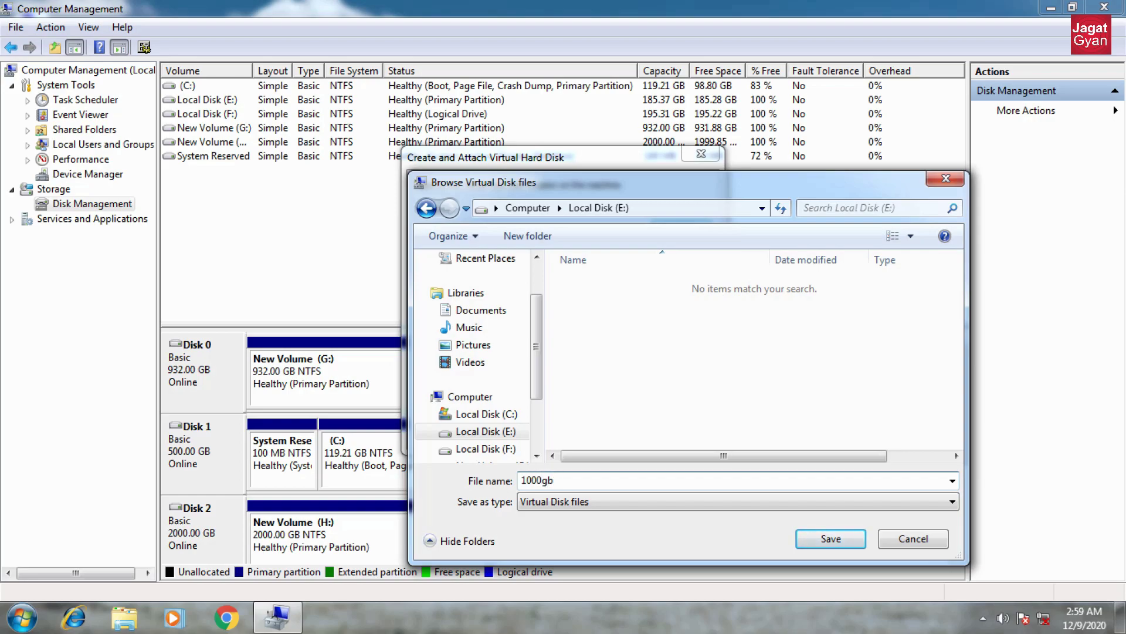
click(817, 545)
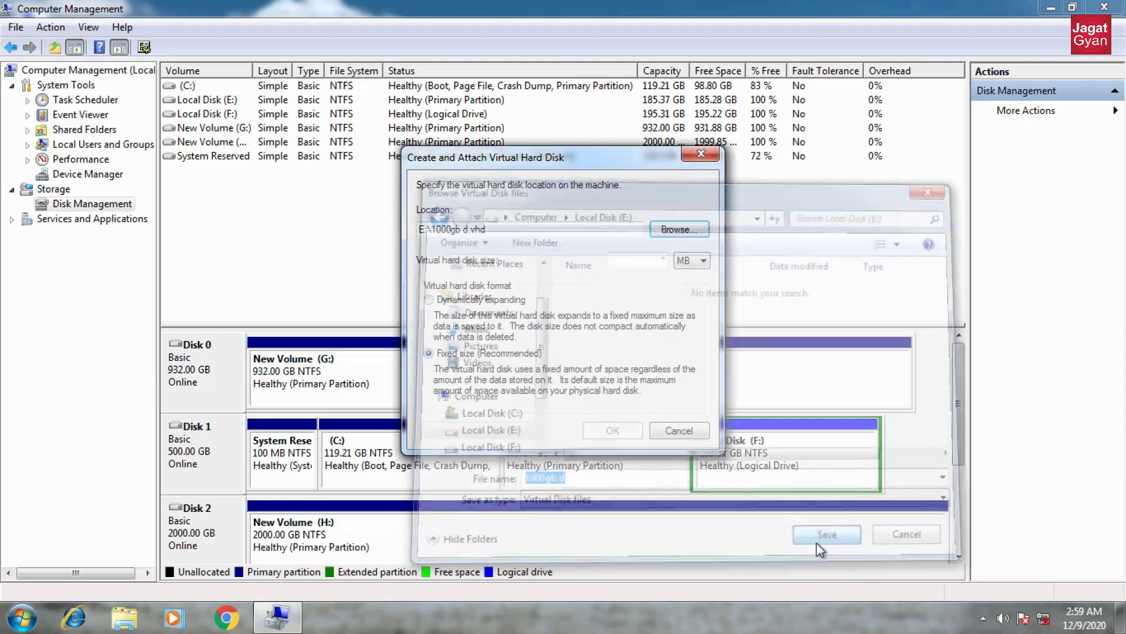
Step: Create the virtual hard disk as dynamically expanding with a size of 1000 GB
click(479, 301)
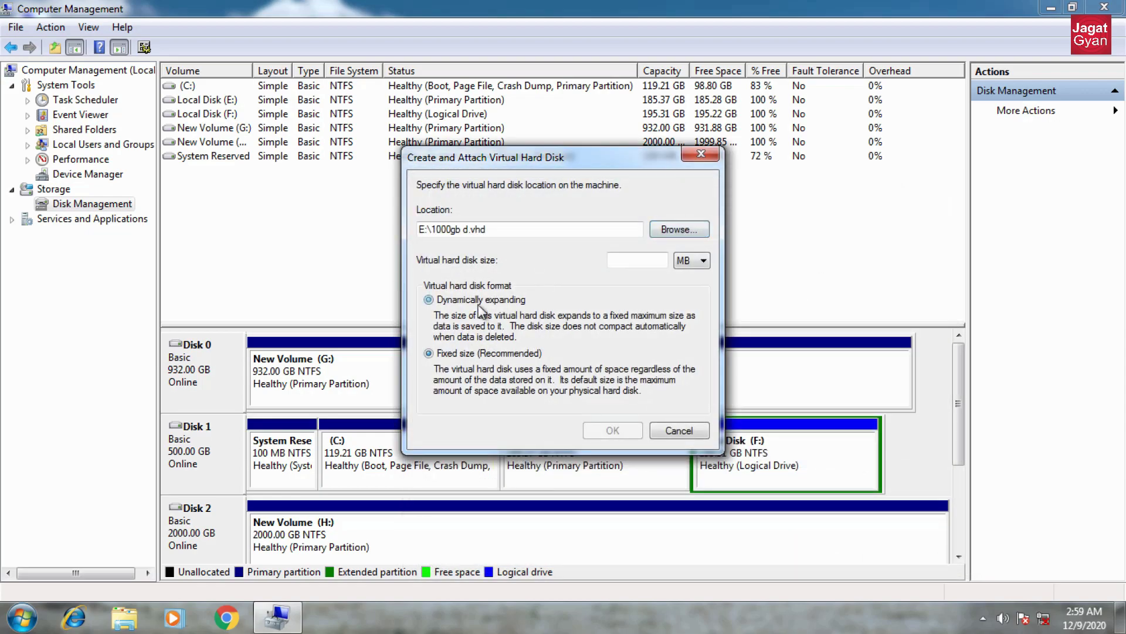
click(687, 262)
click(684, 286)
text(1)
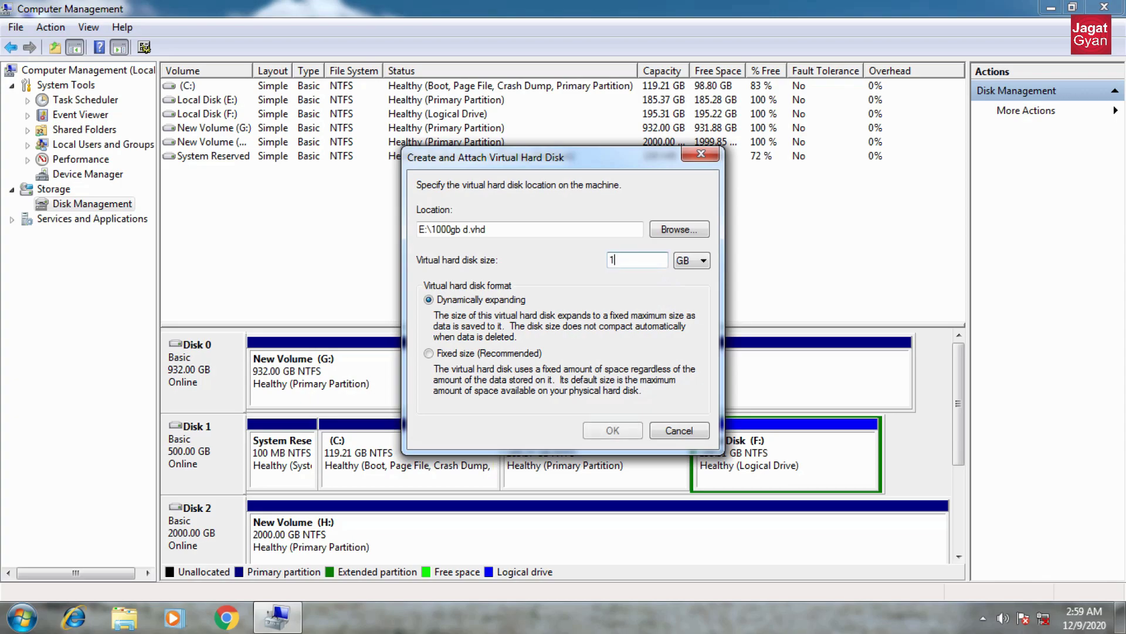
text(000)
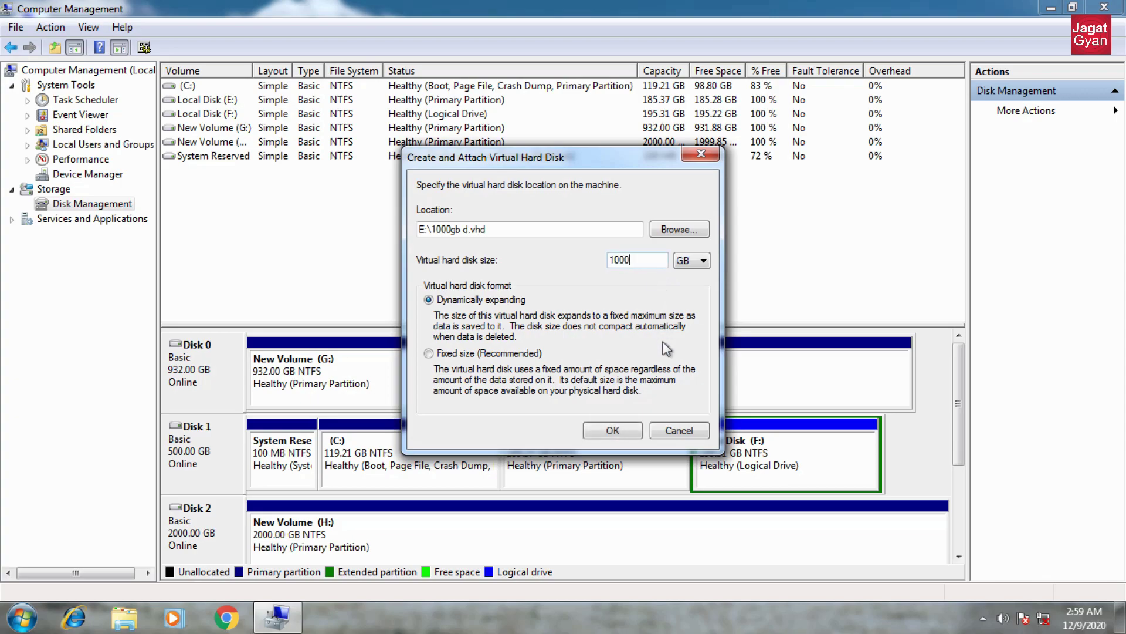
click(626, 430)
Step: Initialize the new virtual Disk 3 with the MBR (Master Boot Record) partition style
drag(959, 387, 967, 449)
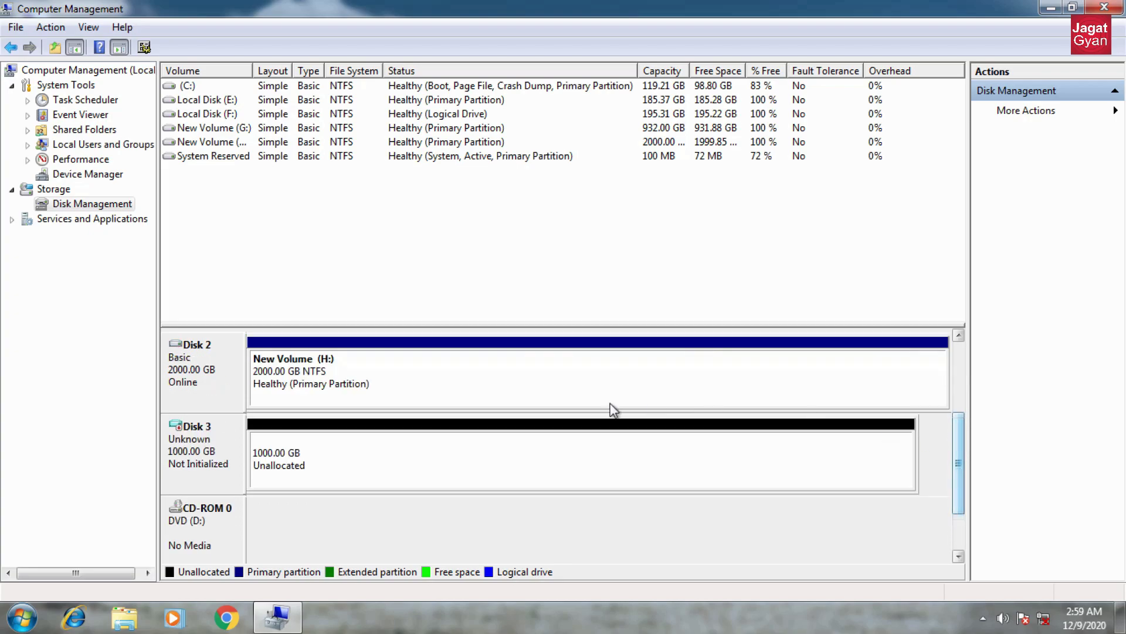
click(204, 446)
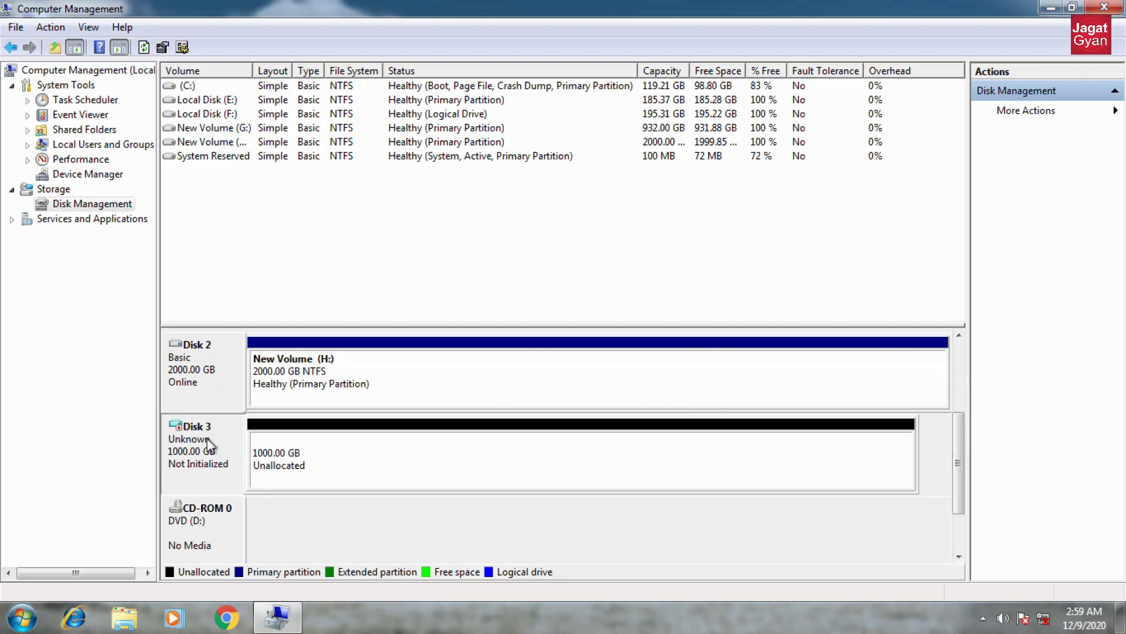
right_click(221, 448)
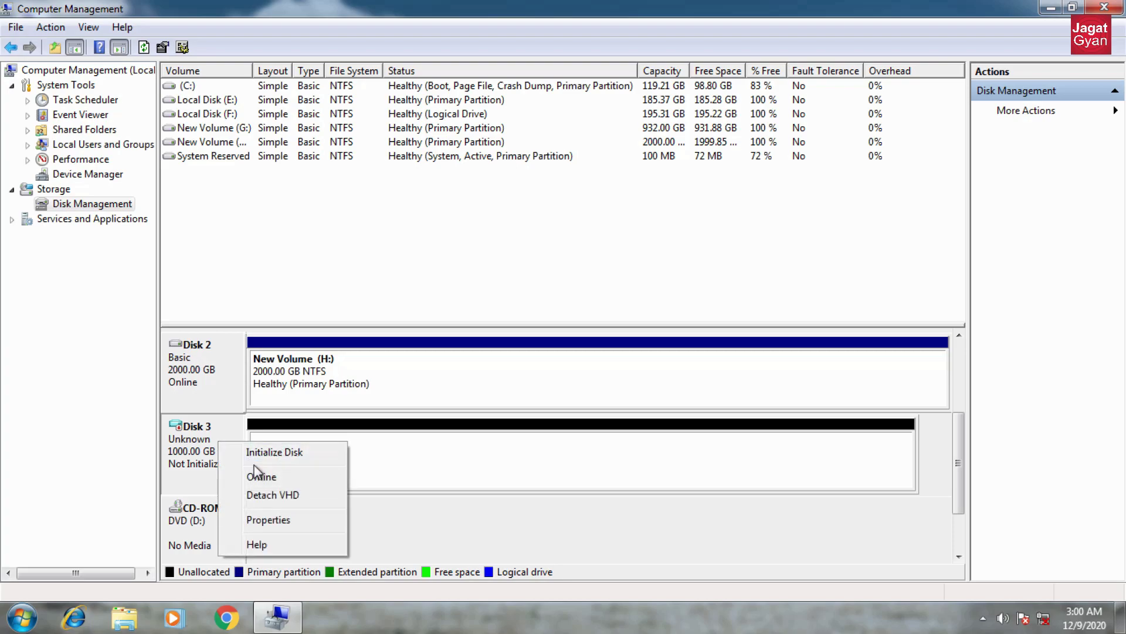
click(266, 455)
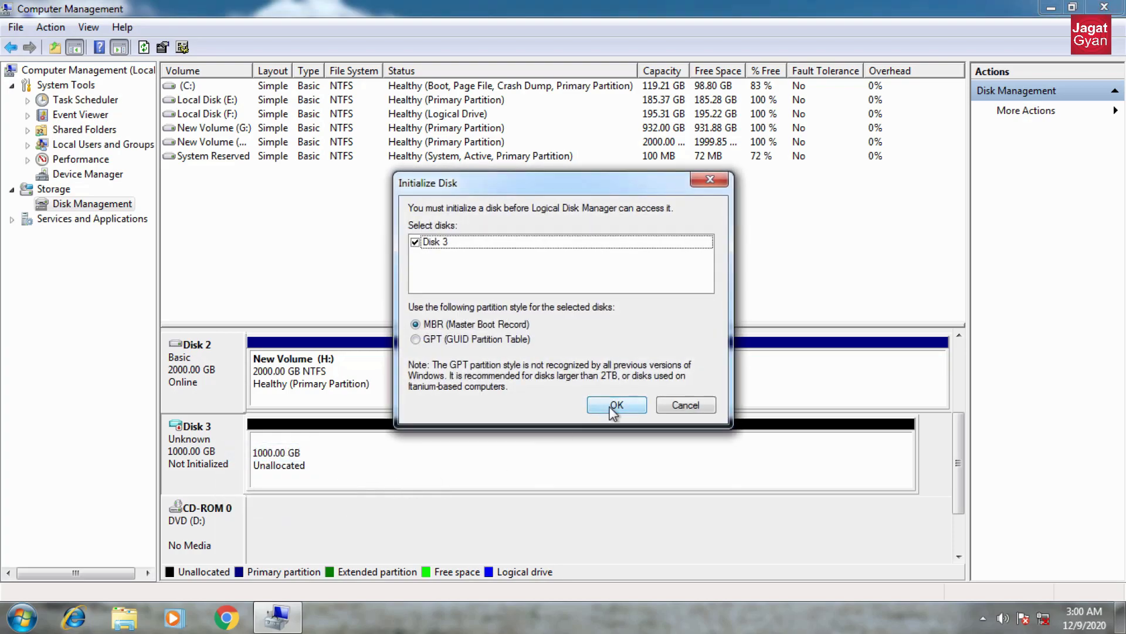
click(518, 349)
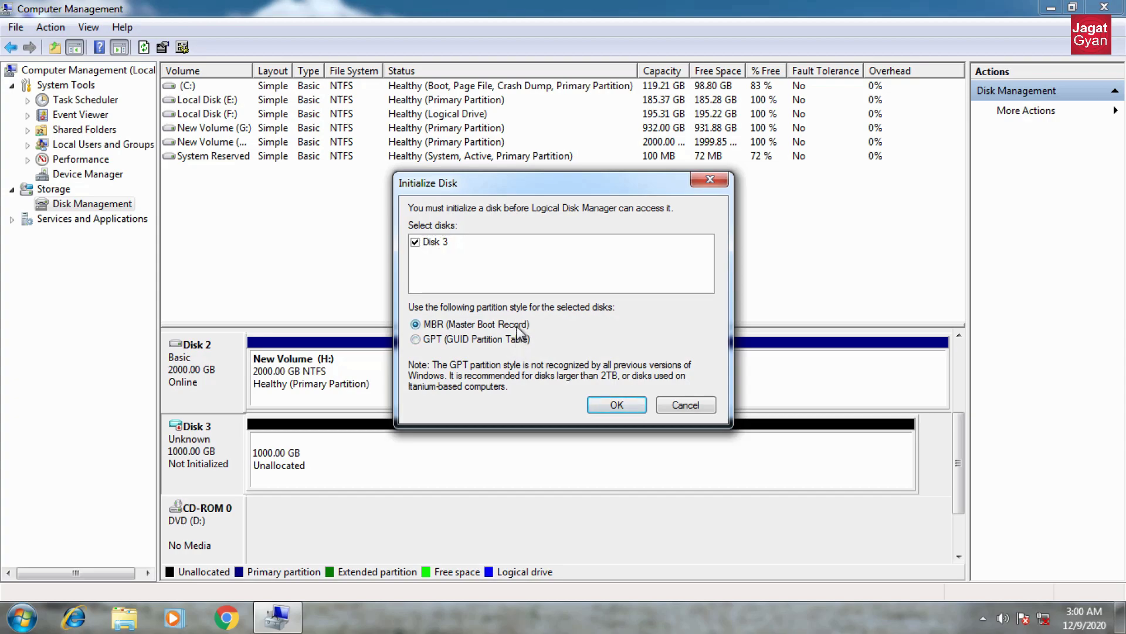
click(520, 339)
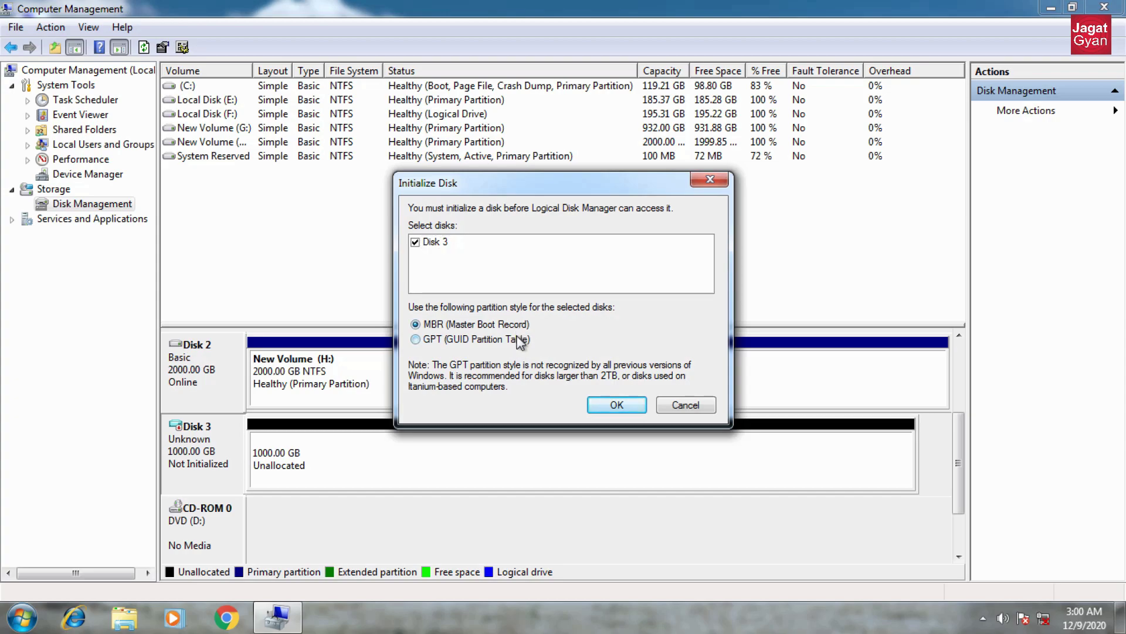
click(610, 406)
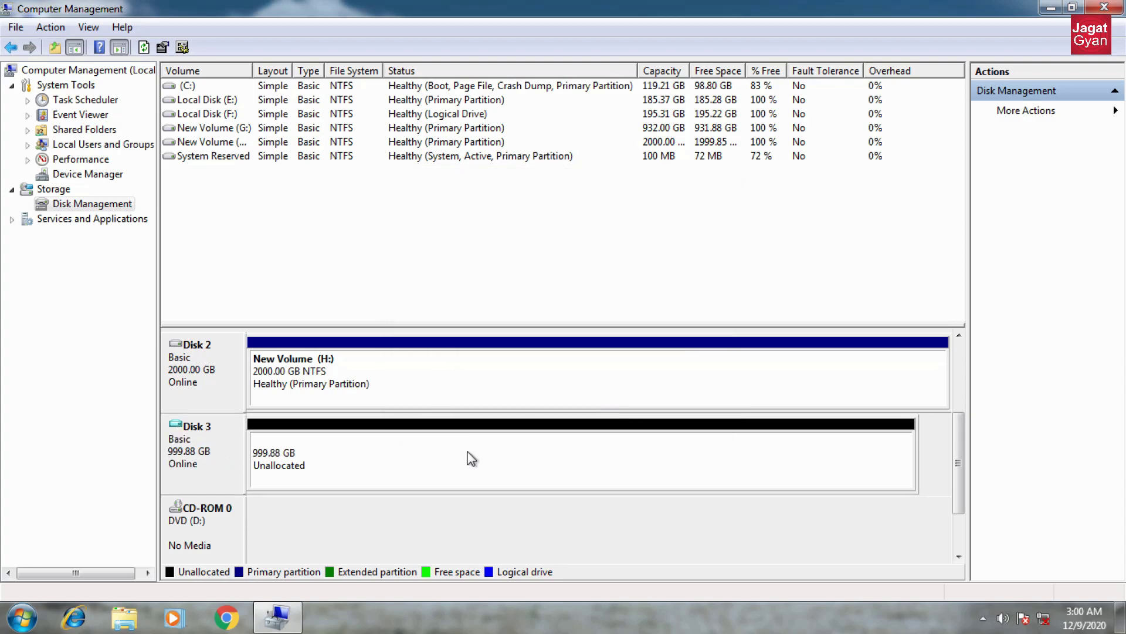
Step: Create a simple volume on Disk 3's unallocated space, quick-formatted as NTFS with the label New Volume
right_click(468, 453)
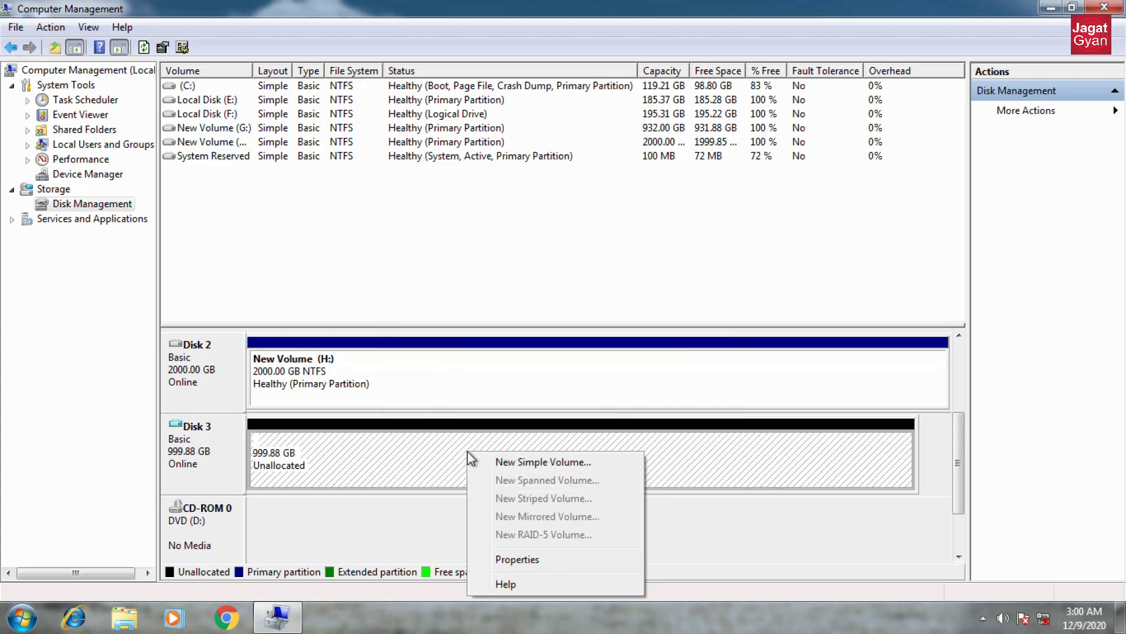
click(491, 464)
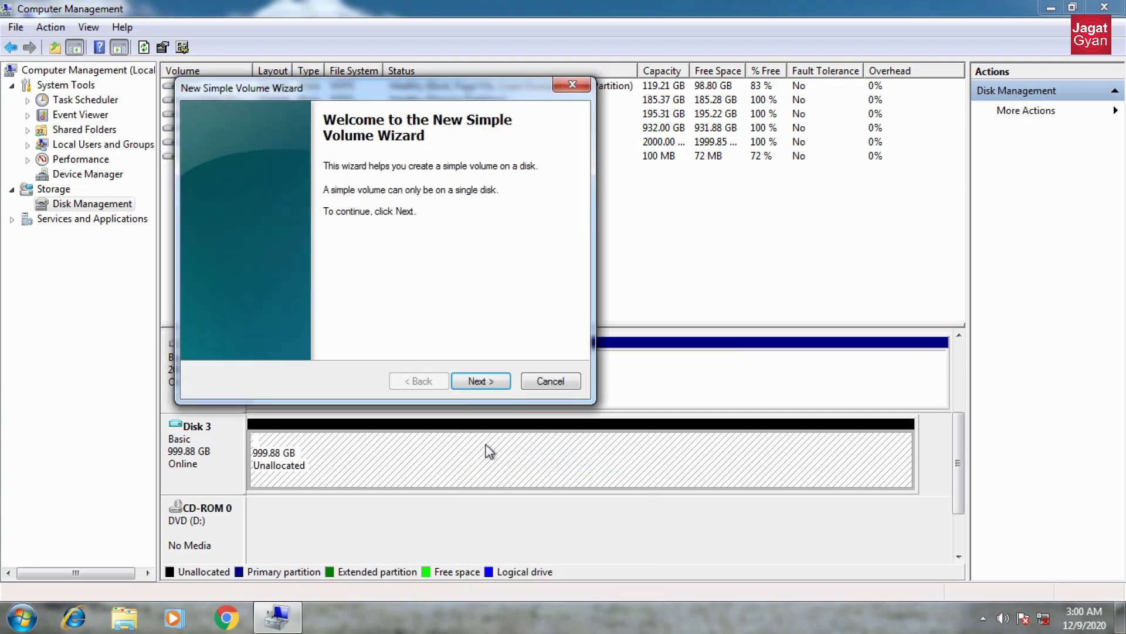
click(482, 382)
click(485, 383)
click(485, 382)
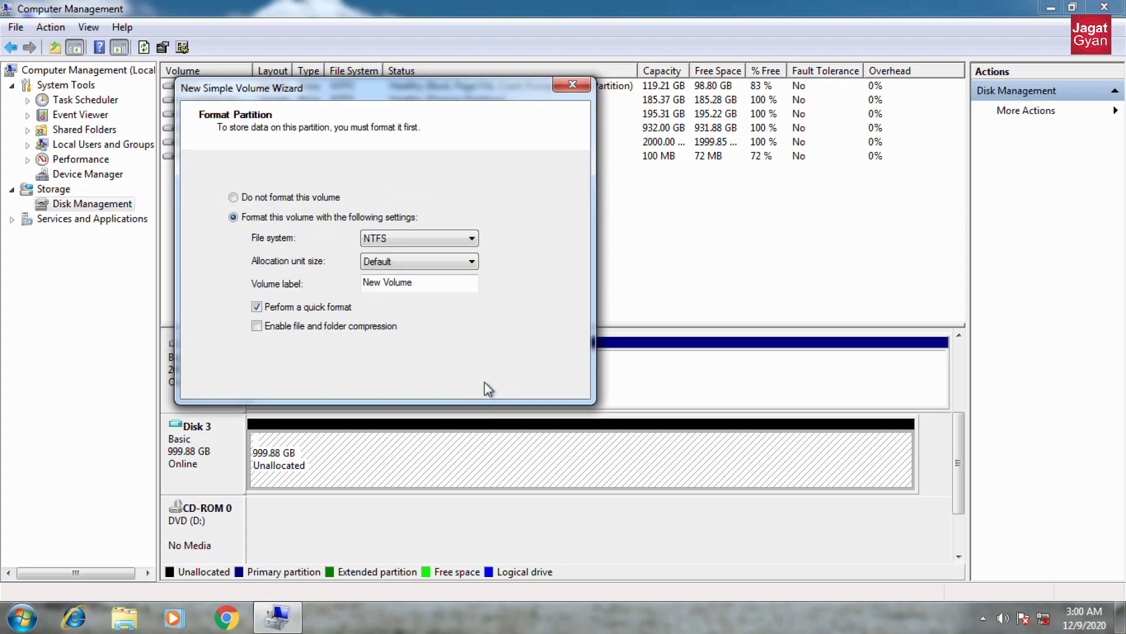
click(489, 382)
click(489, 383)
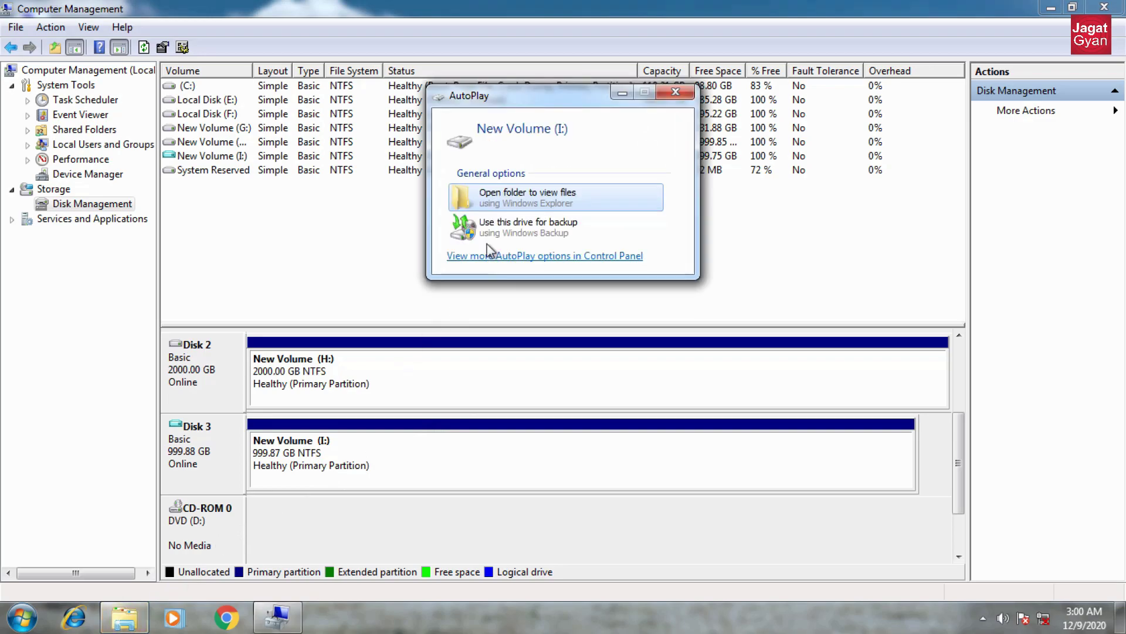
Step: Open the new volume's folder, and go to Computer to view the drives
key(Return)
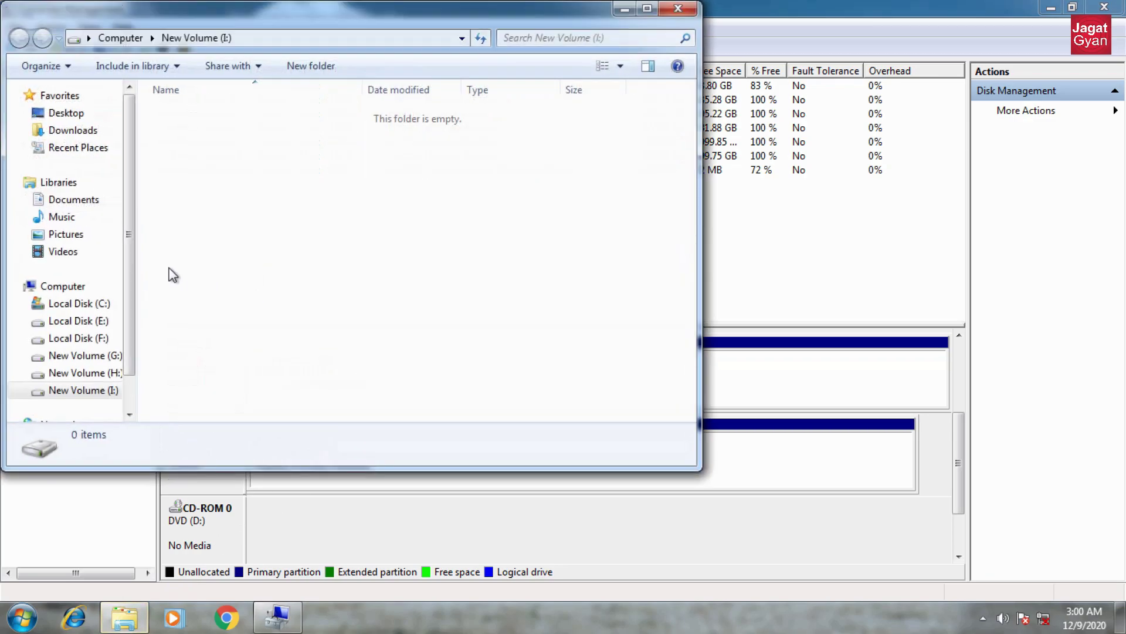
click(96, 285)
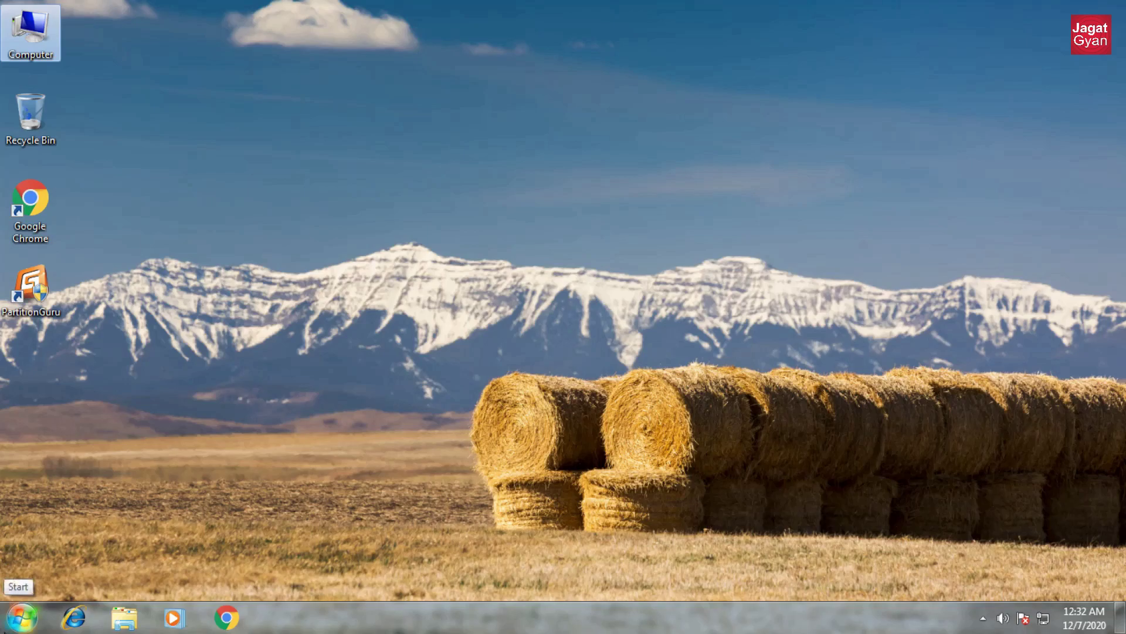
Step: Search for Computer Management, open its Disk Management view in a maximized window, and select Disk 0
click(23, 616)
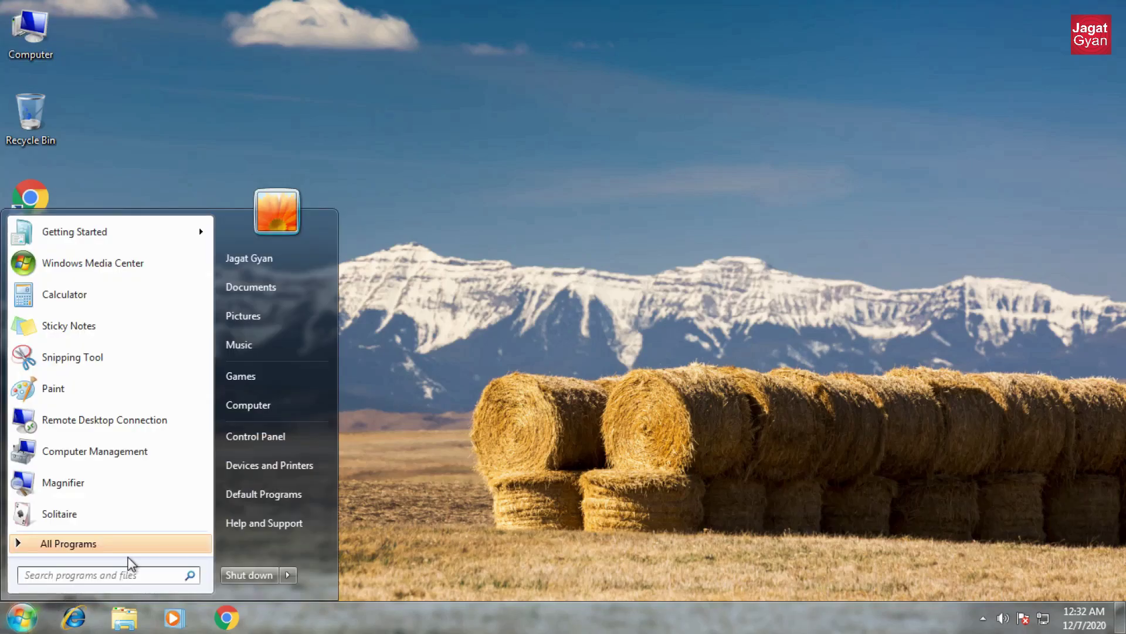
text(comp)
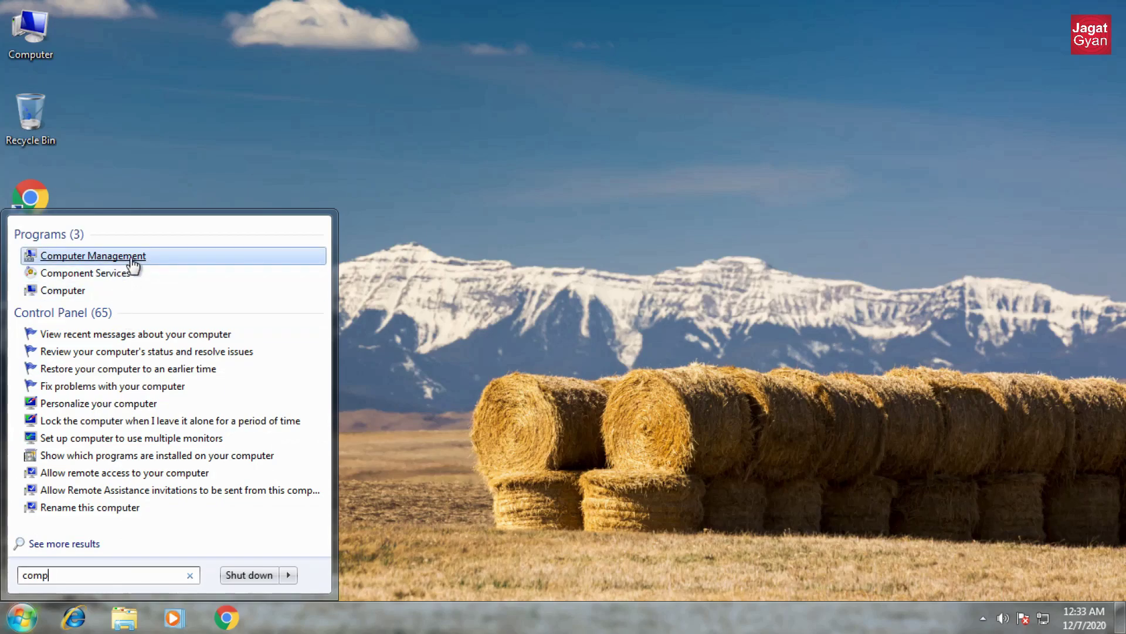
click(133, 262)
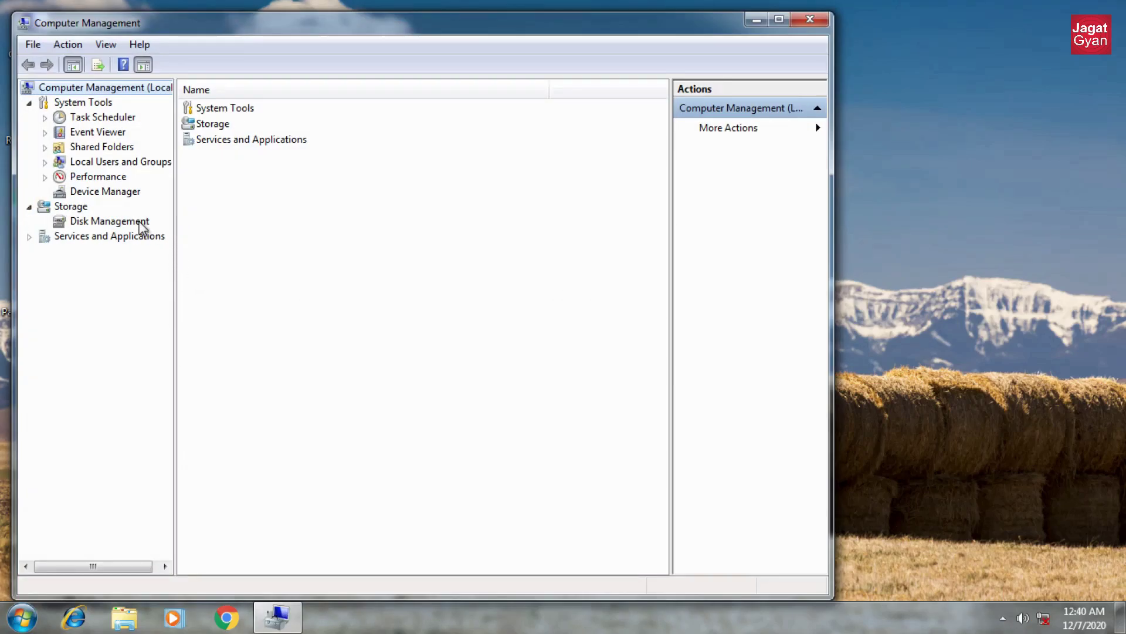
click(143, 227)
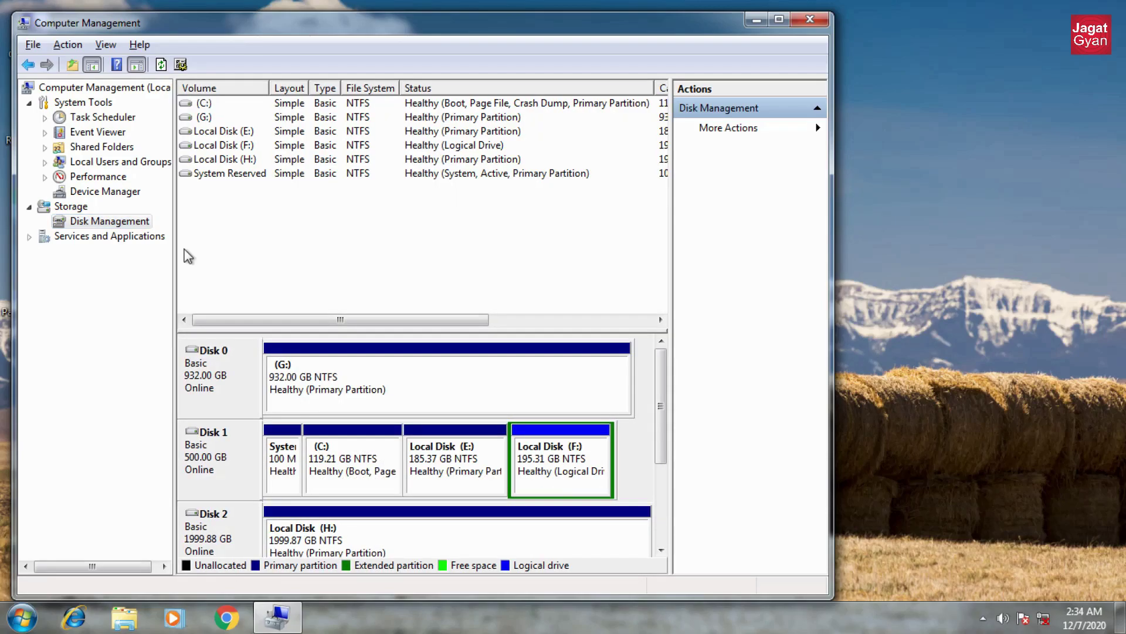
click(780, 20)
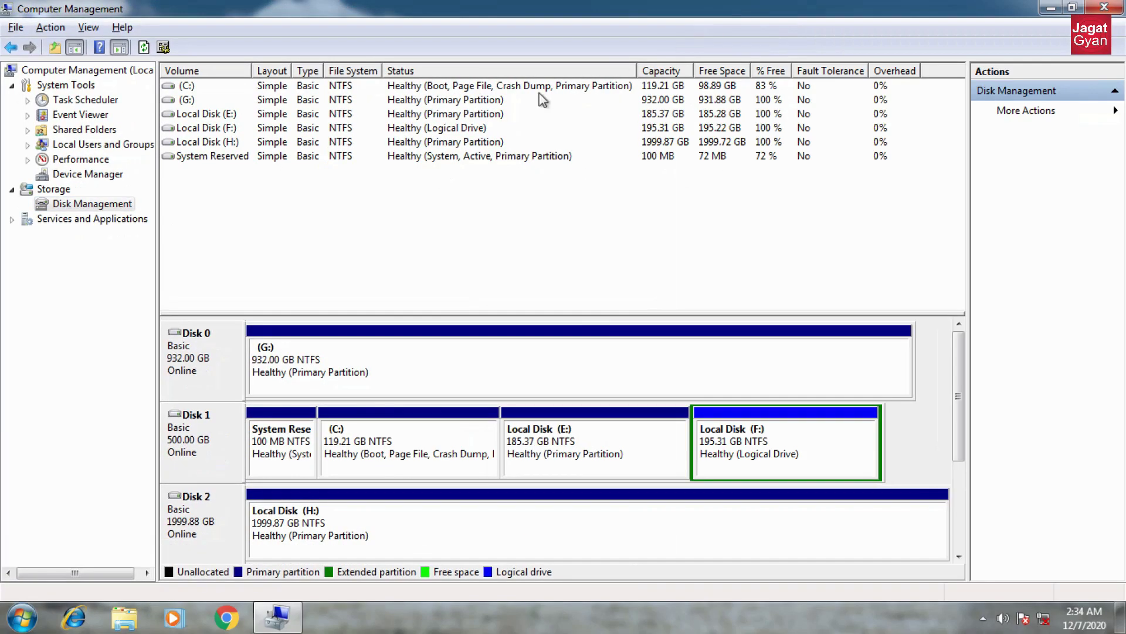
click(210, 353)
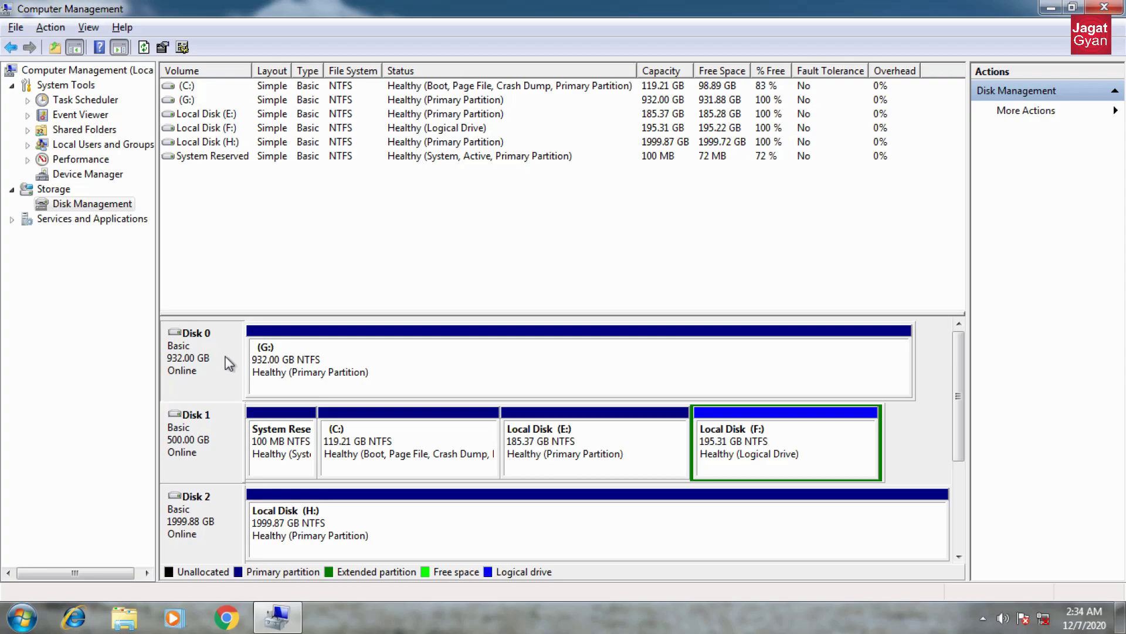
Step: Inspect Disks 0, 1 and 2 and their partitions, including volumes G:, C: and H:
click(284, 393)
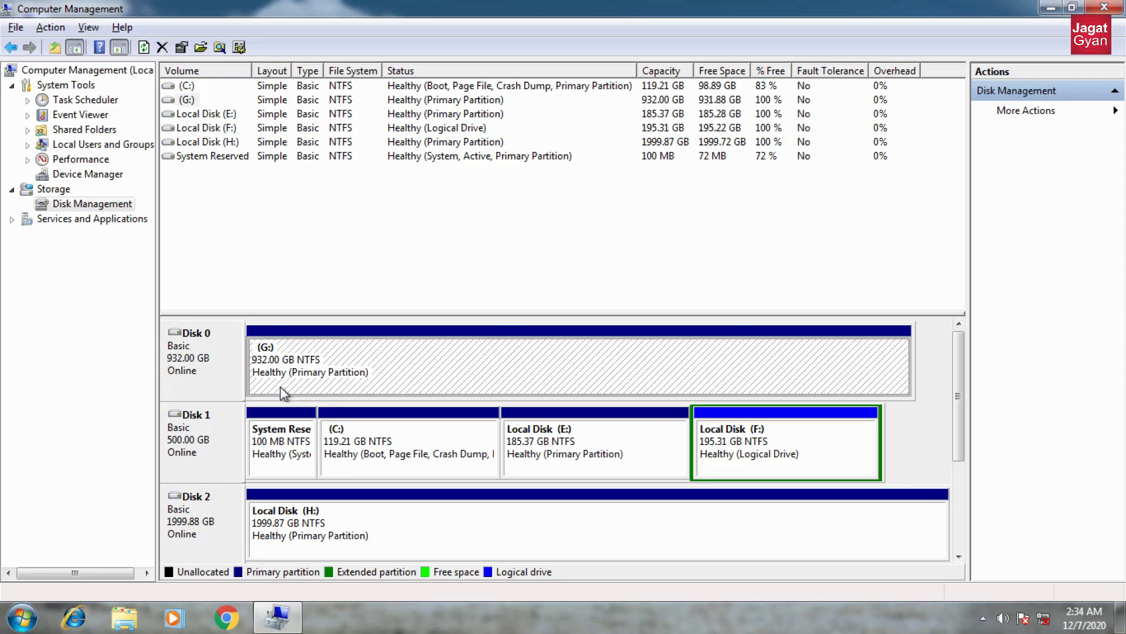
click(225, 425)
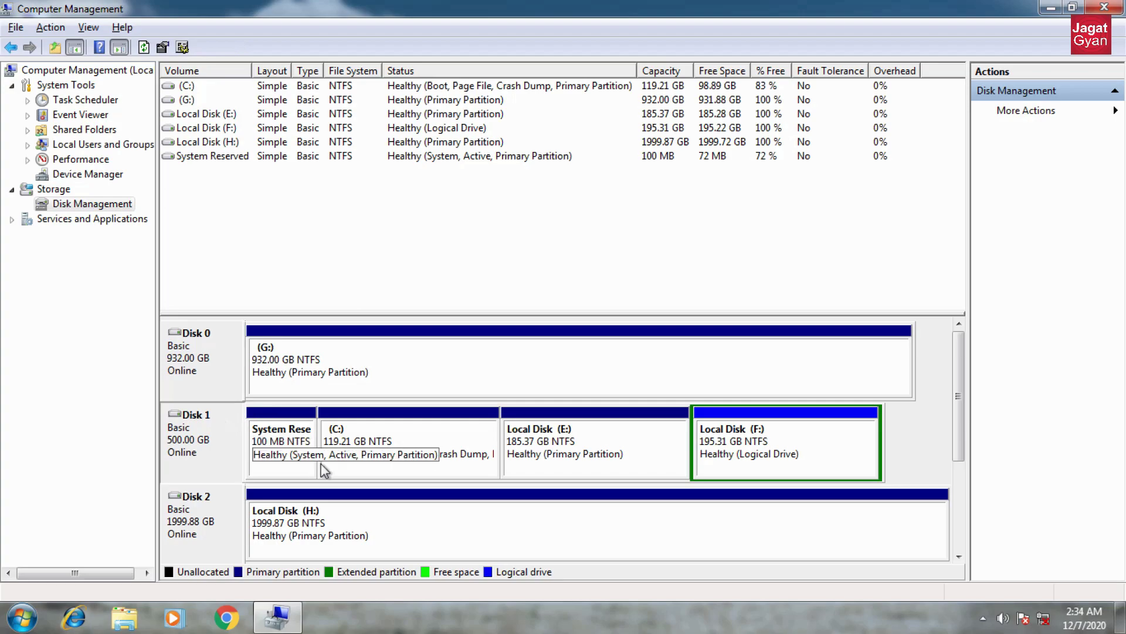
click(347, 475)
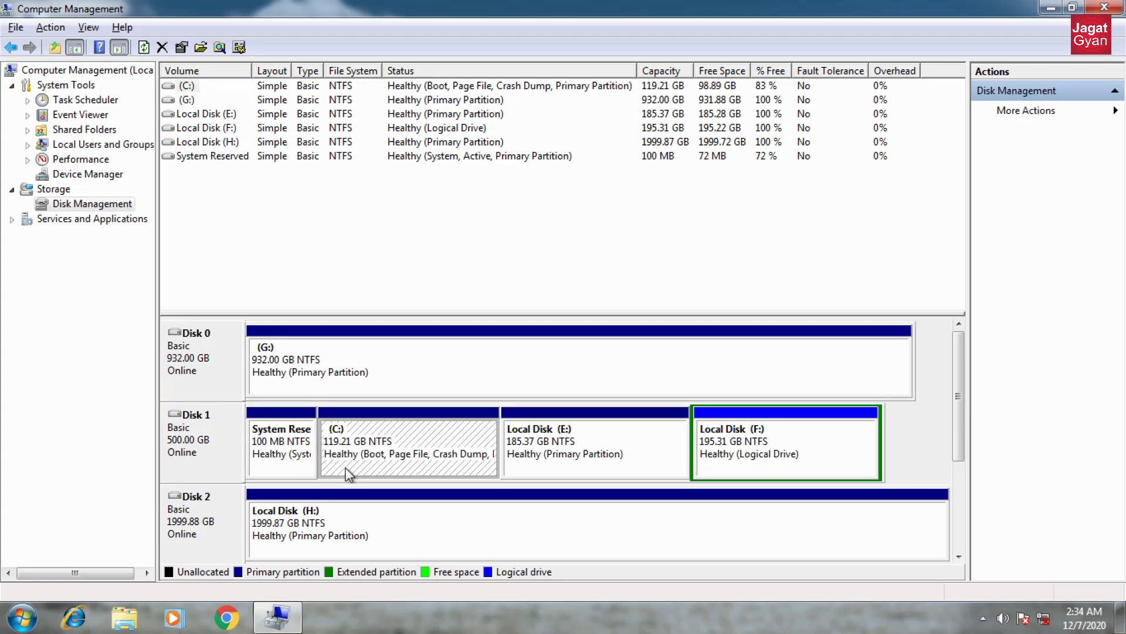
click(223, 439)
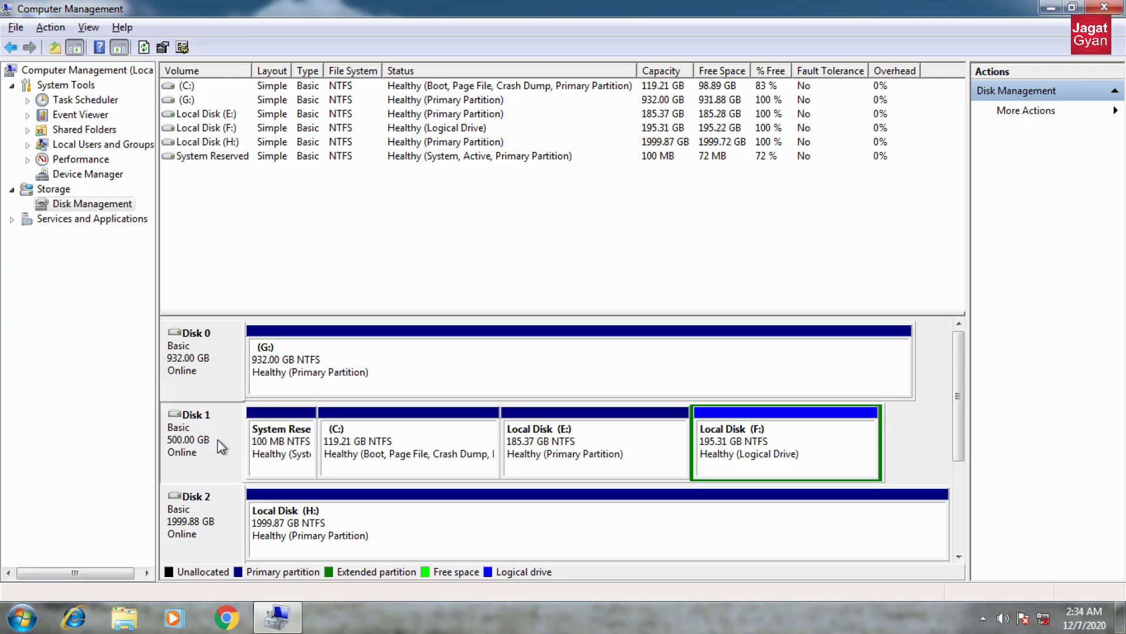
click(212, 508)
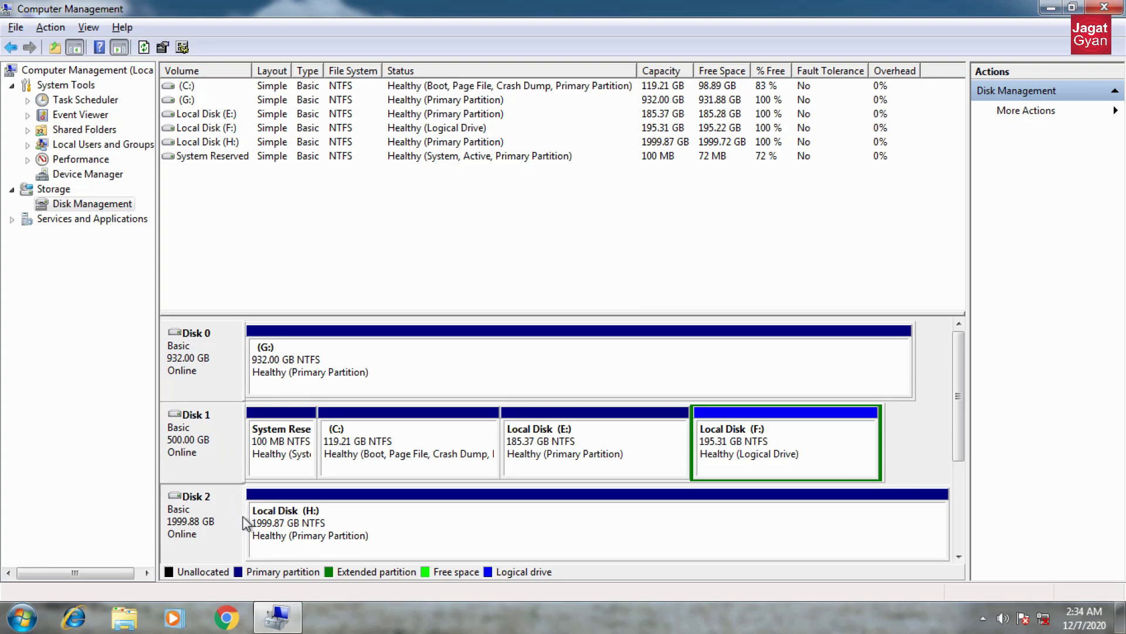
click(303, 554)
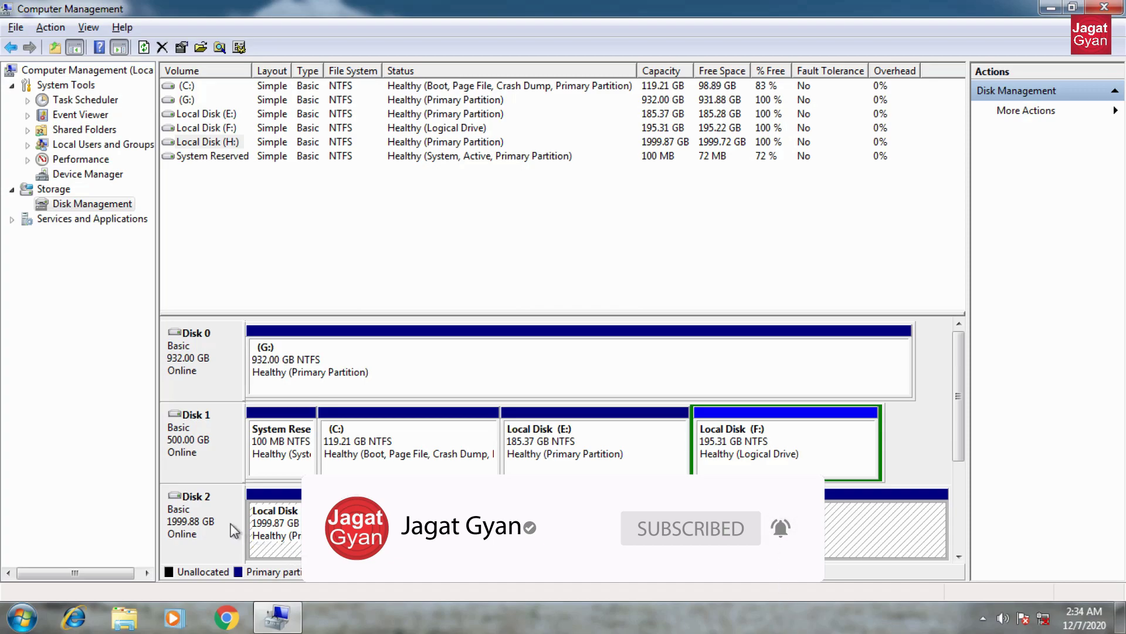
Step: Check Disk 2's partition style in the volume information of its device properties, and close the properties
right_click(205, 510)
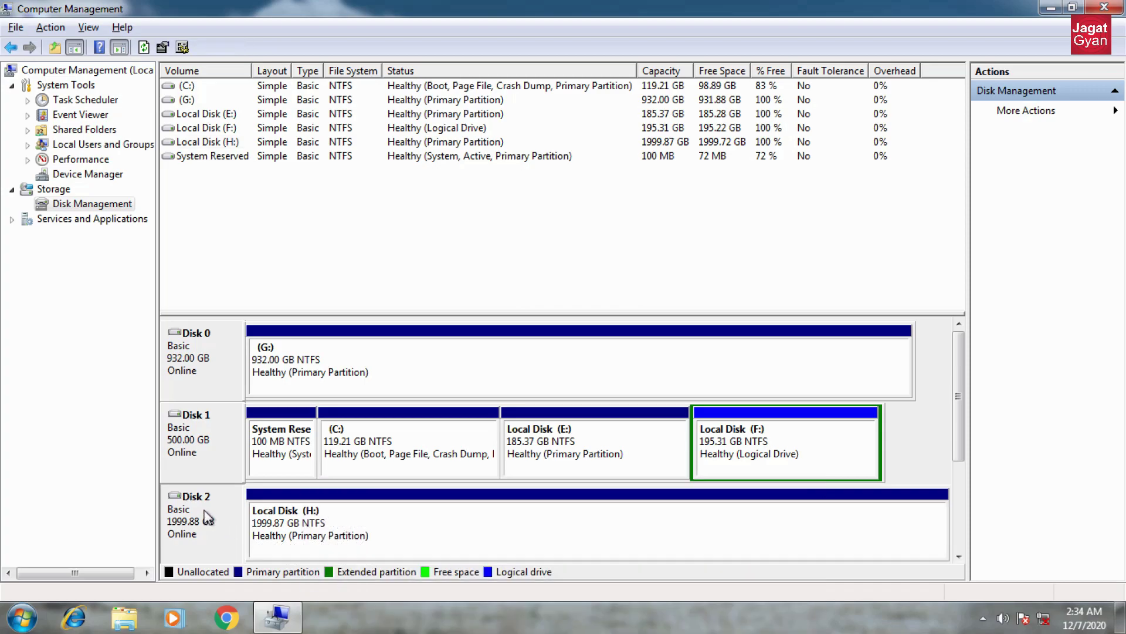
click(256, 473)
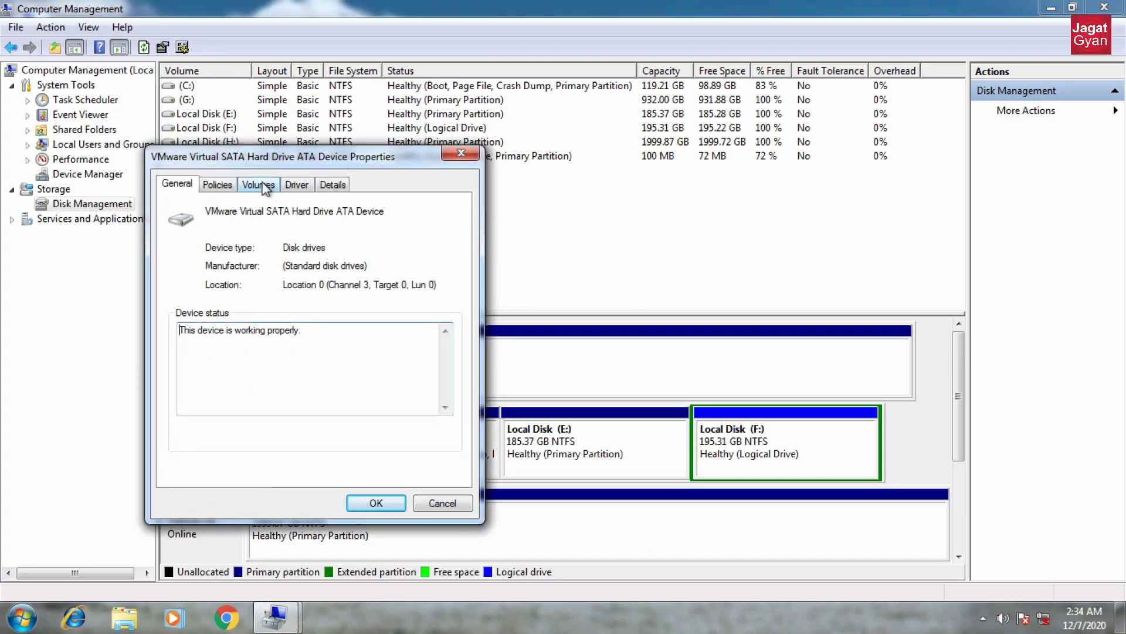
click(263, 187)
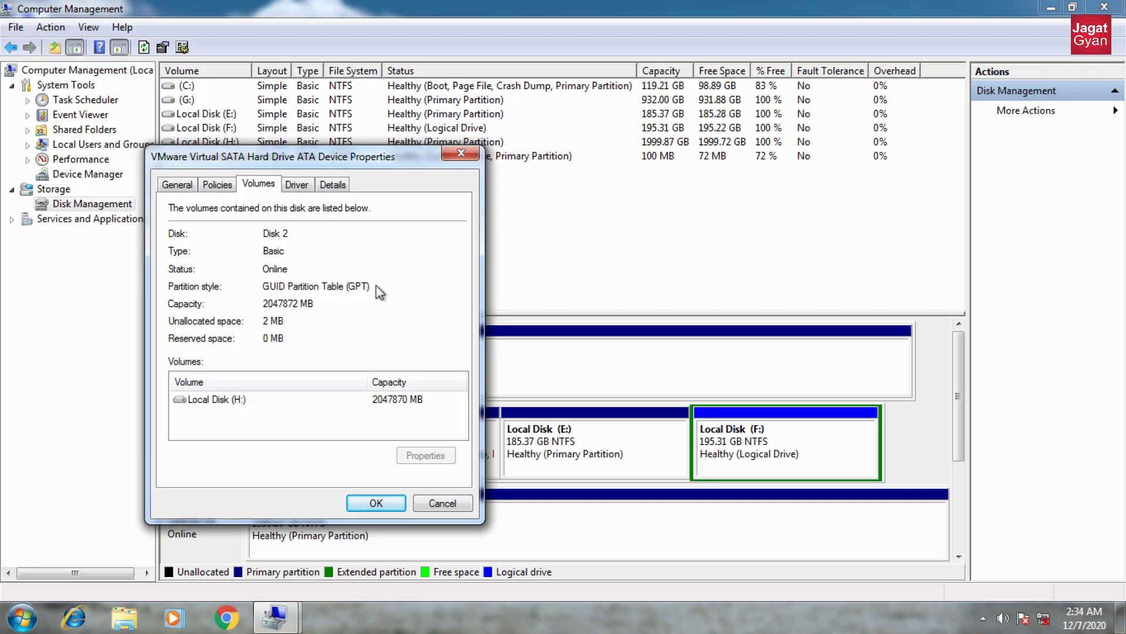
click(376, 503)
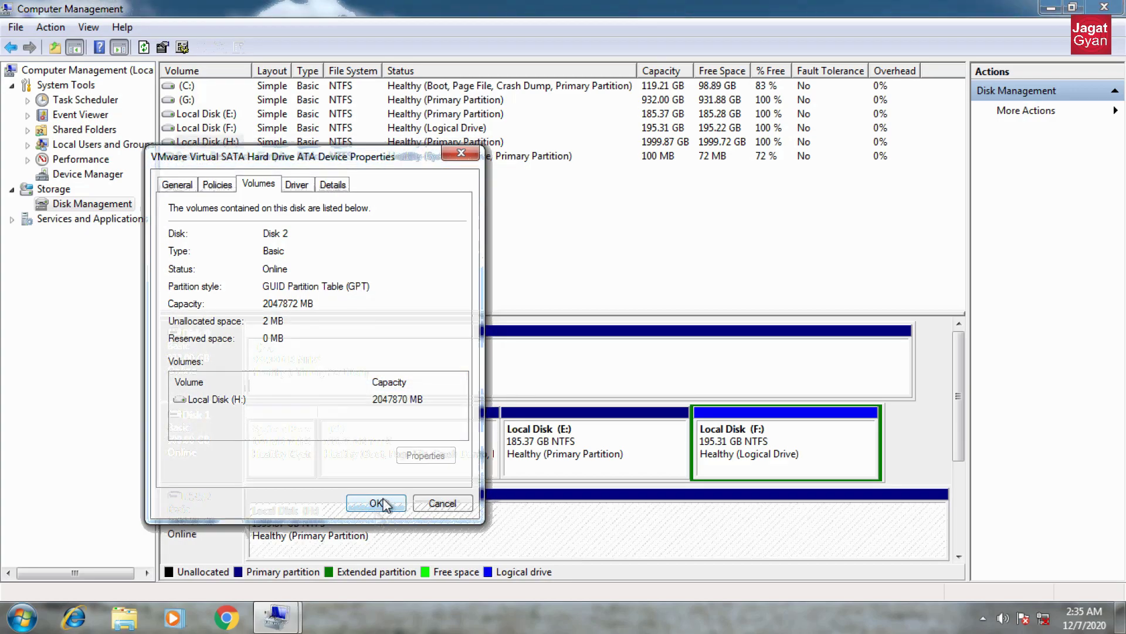
Step: Open the Shrink Volume settings for Local Disk (H:) on Disk 2 and select the amount of space to shrink
right_click(379, 518)
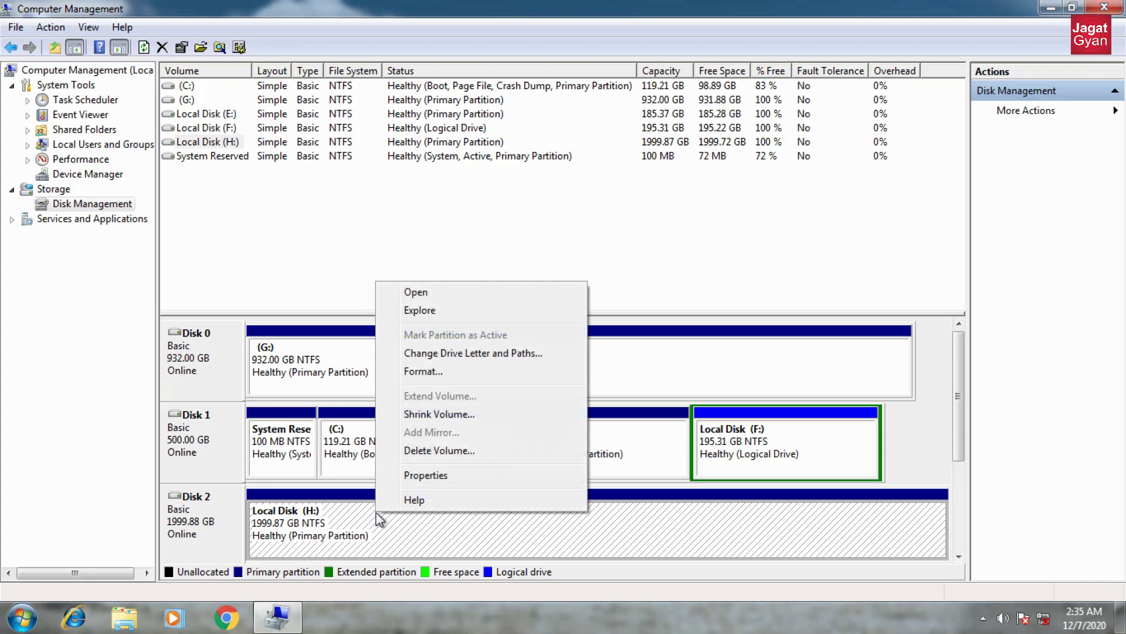
click(449, 413)
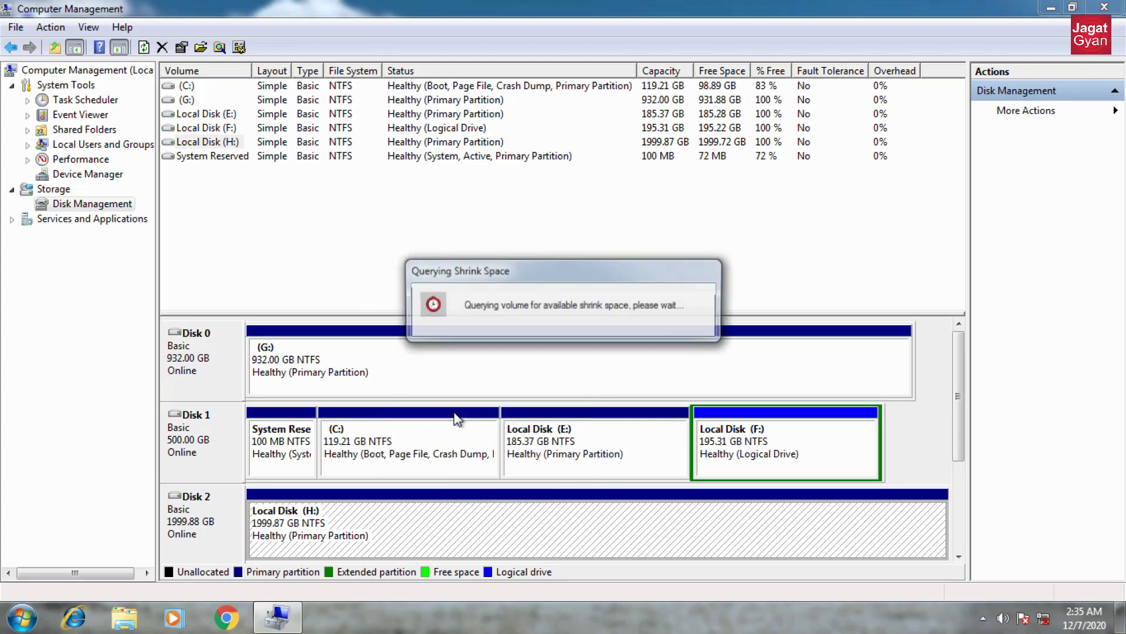
click(667, 262)
double_click(667, 262)
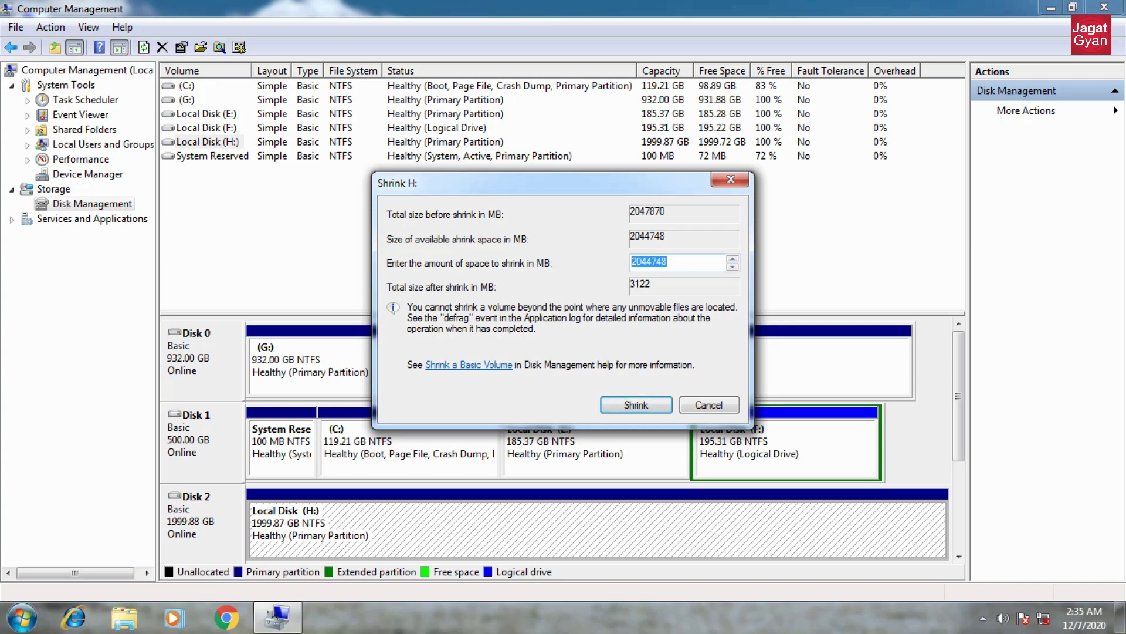
Step: Open Calculator and multiply 1024 by 1500 to convert the shrink size from GB to MB
click(22, 617)
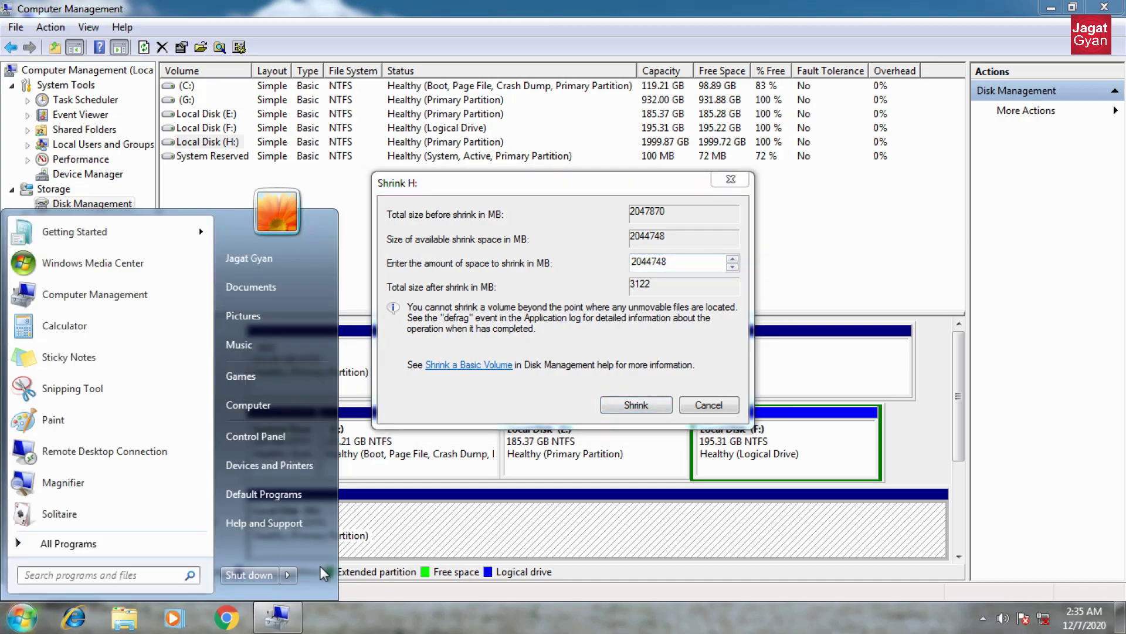
text(ca)
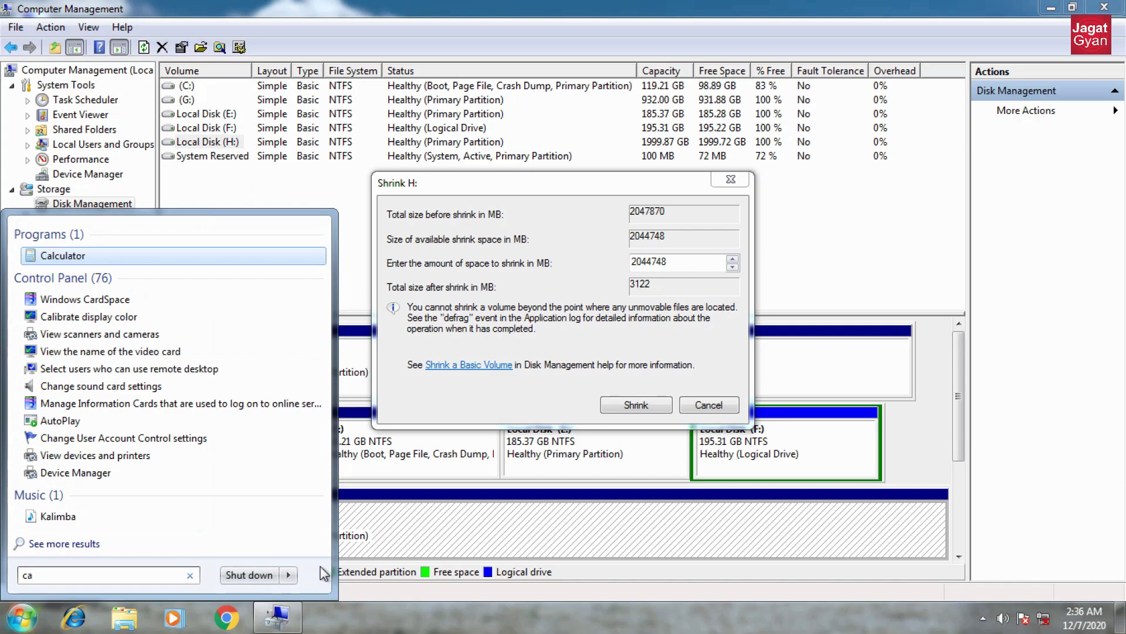
text(l)
key(Return)
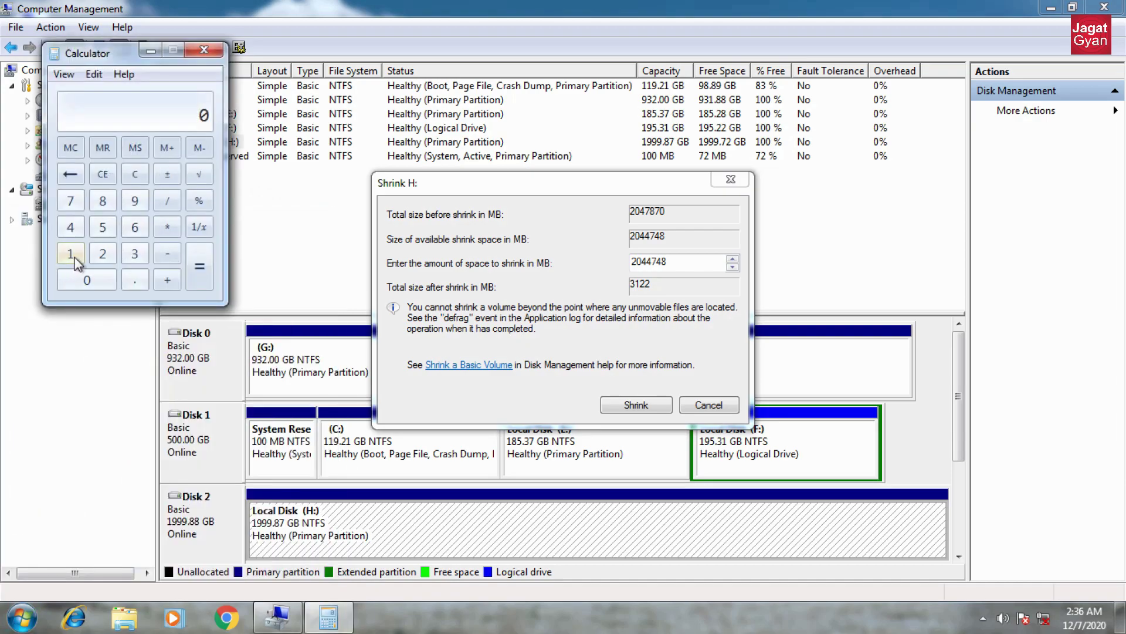
click(71, 254)
click(87, 280)
click(102, 253)
click(71, 227)
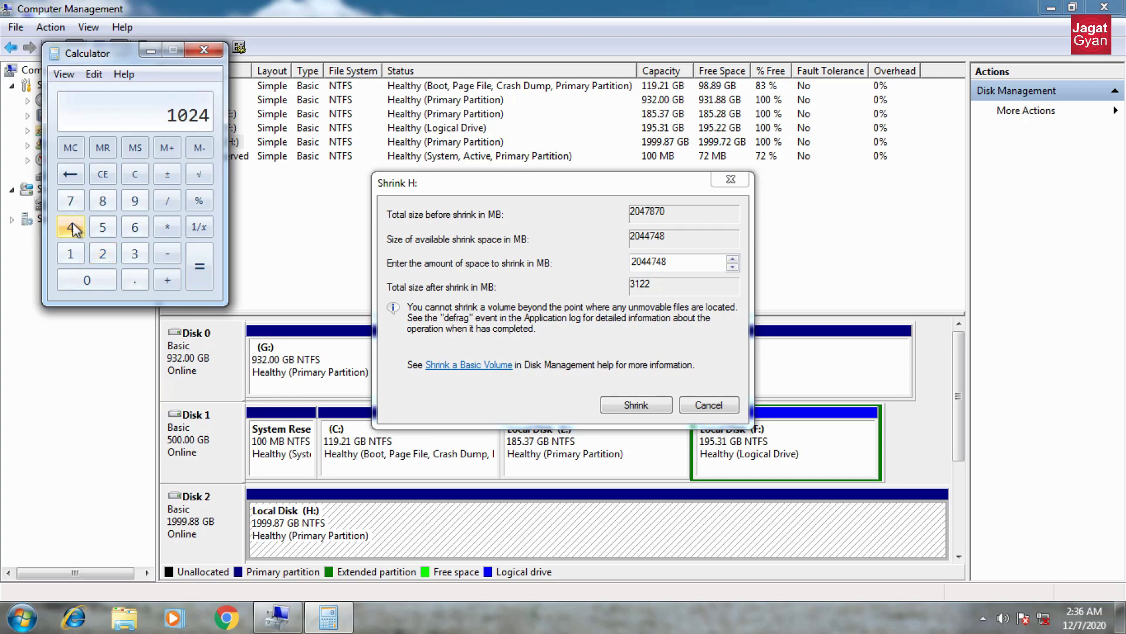
click(167, 227)
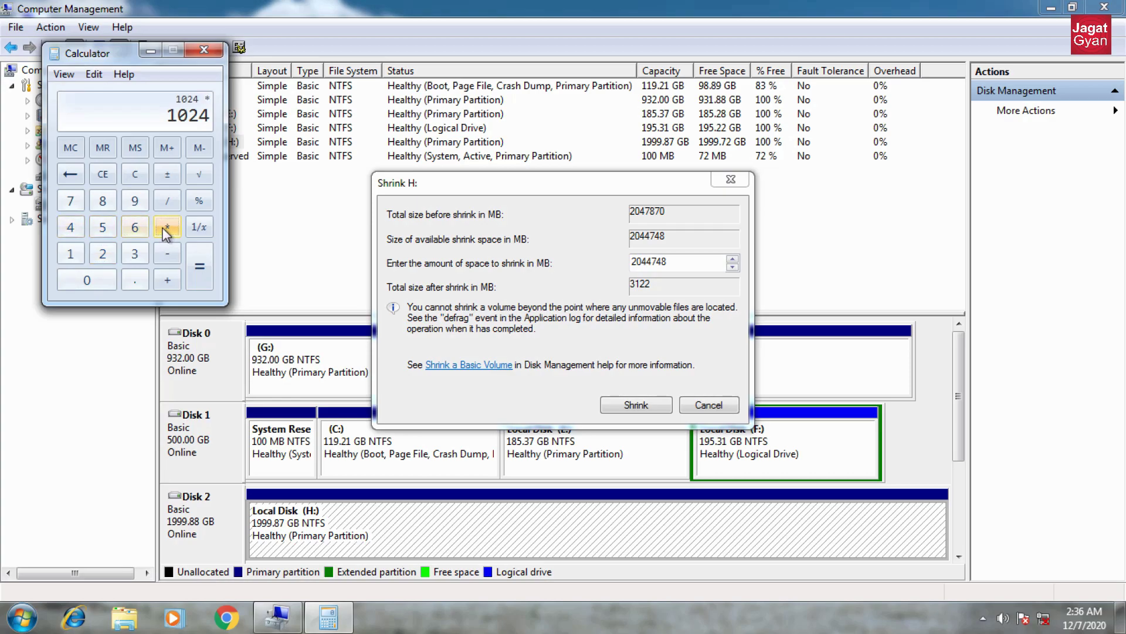
click(74, 254)
click(102, 227)
click(91, 280)
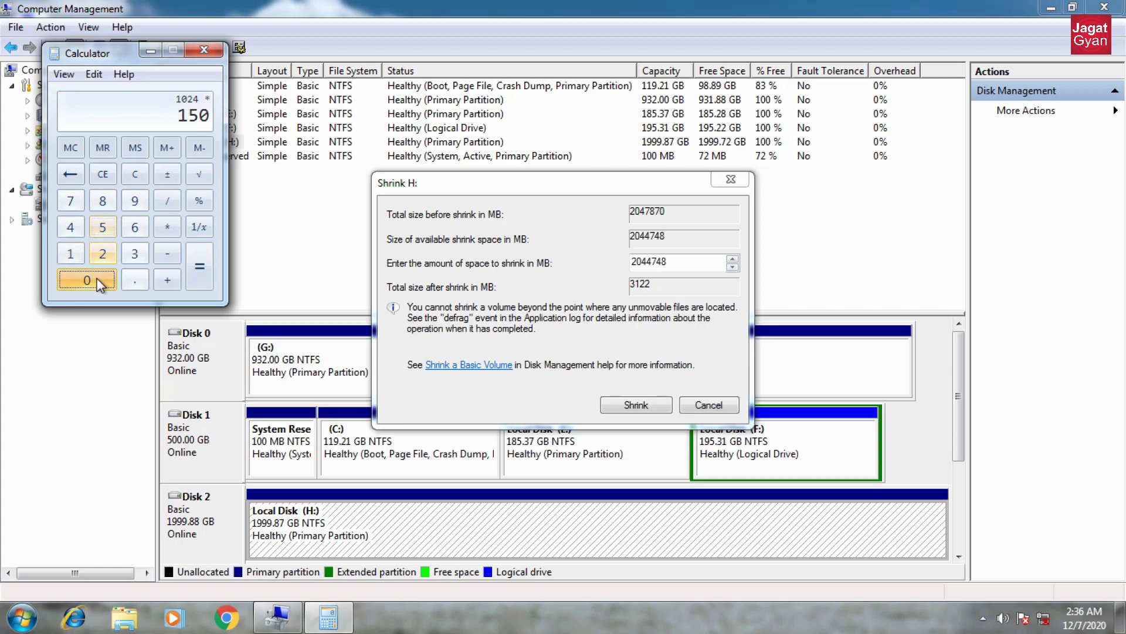
click(100, 282)
click(198, 276)
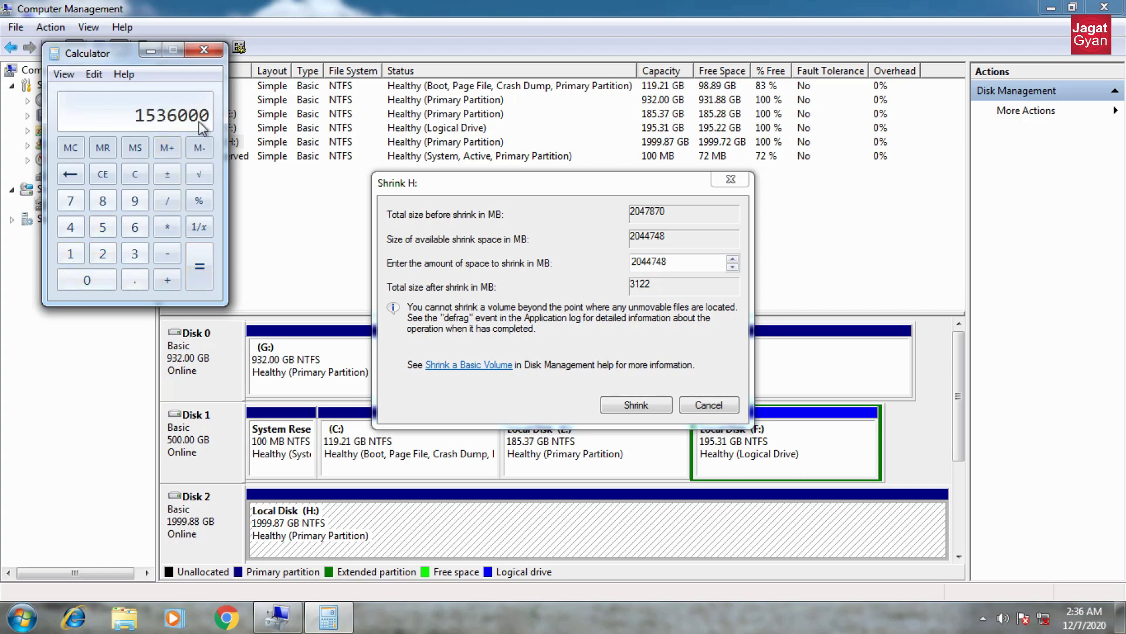
Step: Shrink Local Disk (H:) by 1536000 MB and select the freed unallocated space on Disk 2
double_click(649, 262)
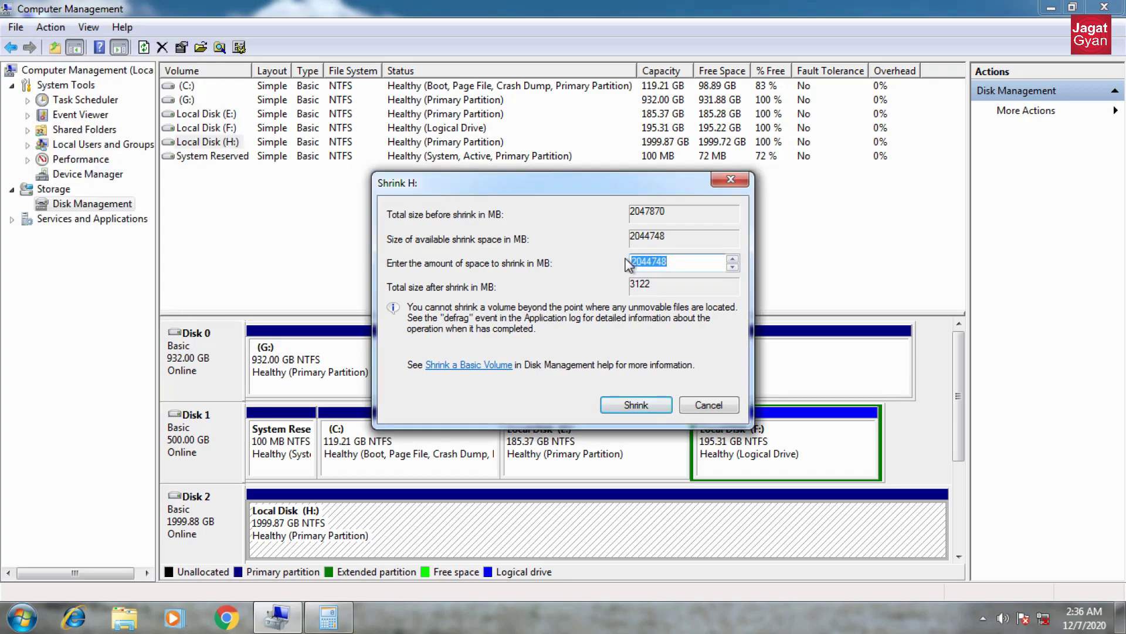
text(1536000)
click(655, 406)
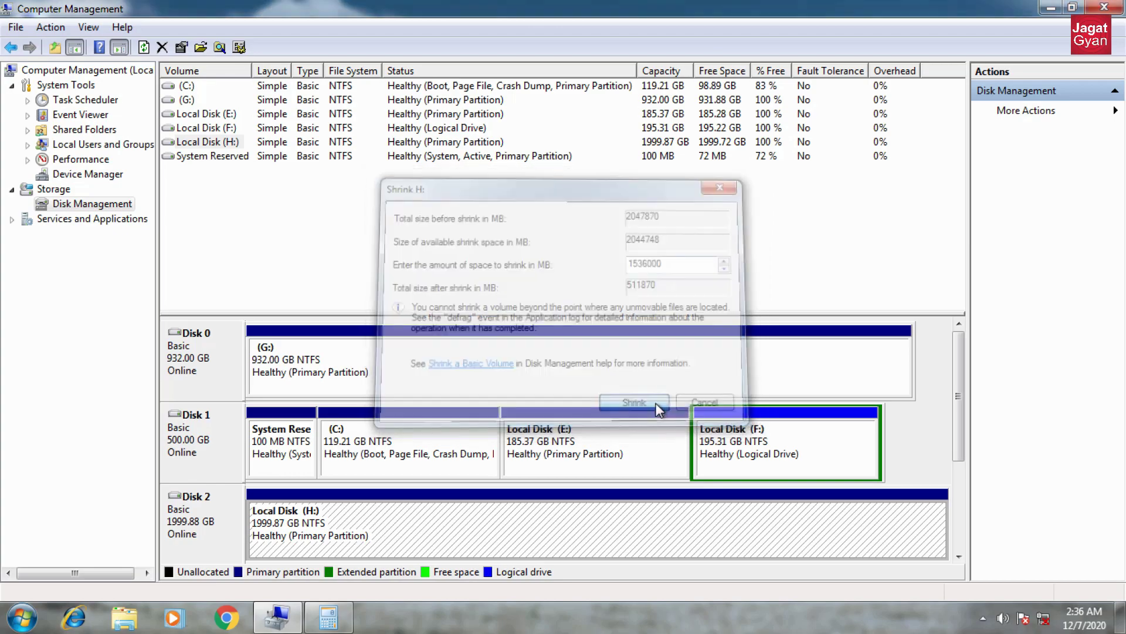
click(402, 525)
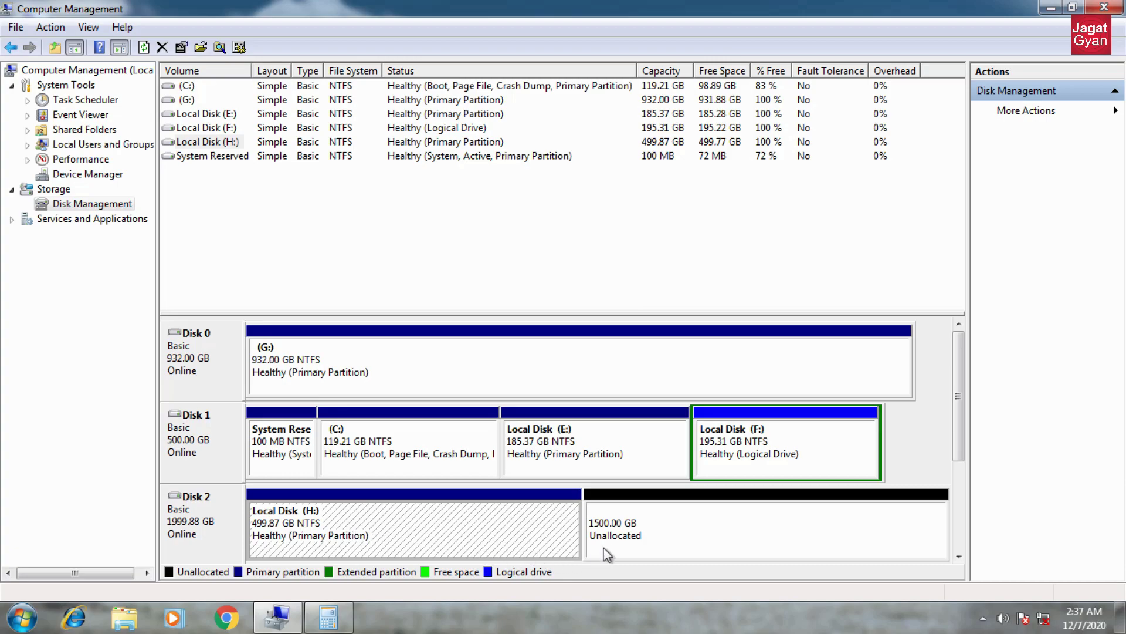
click(614, 537)
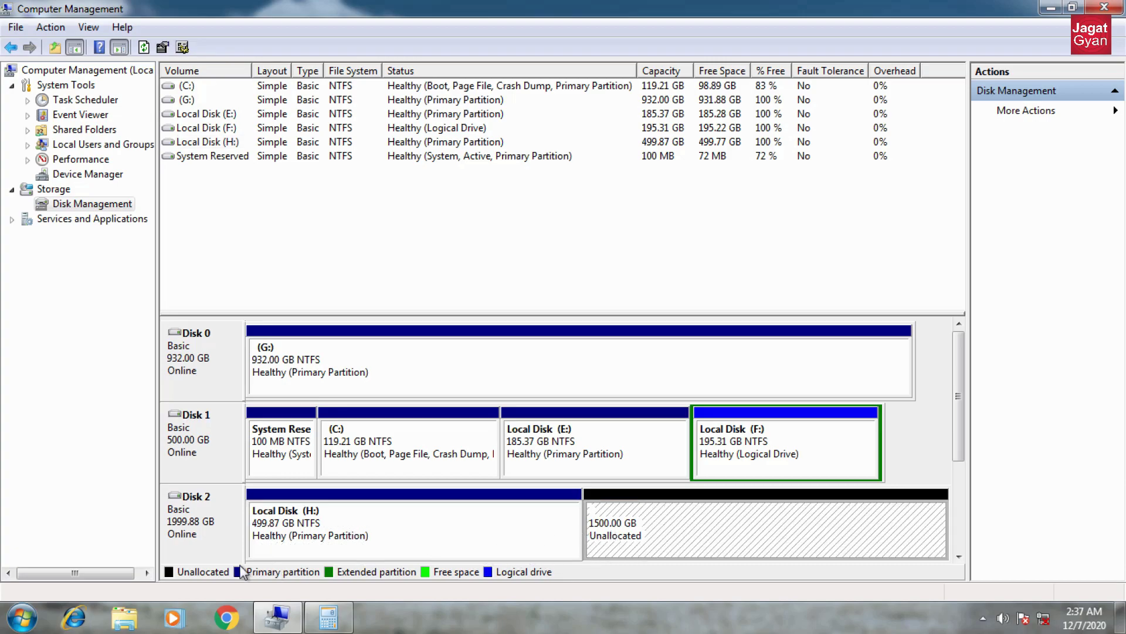
Step: Open Computer in Windows Explorer to check the size of Local Disk (H:), and close the window
click(124, 617)
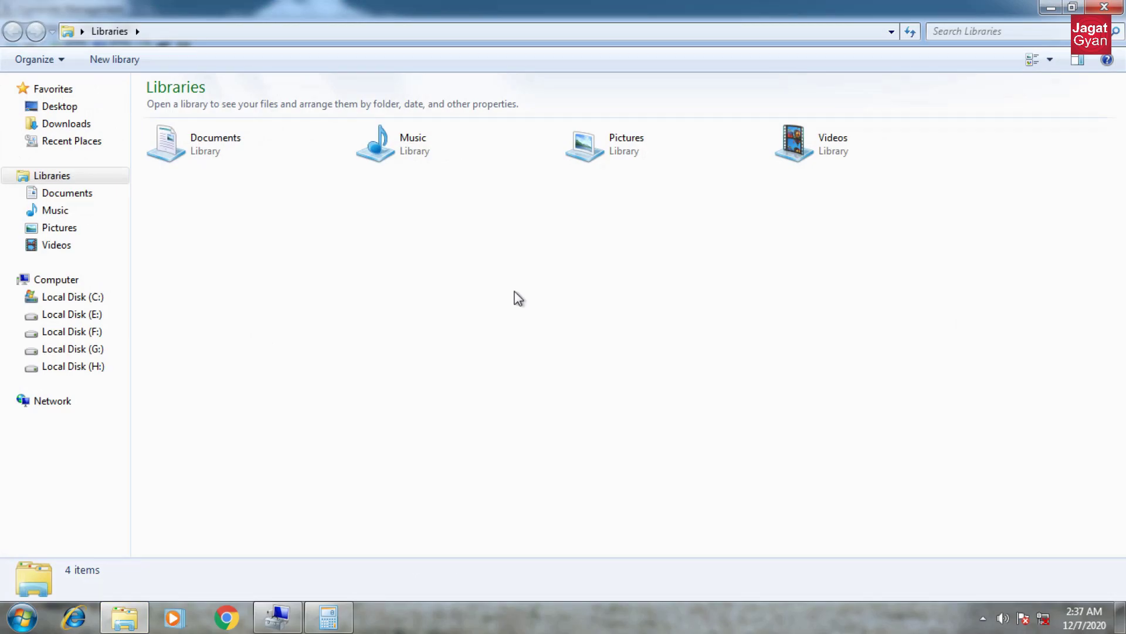
click(32, 280)
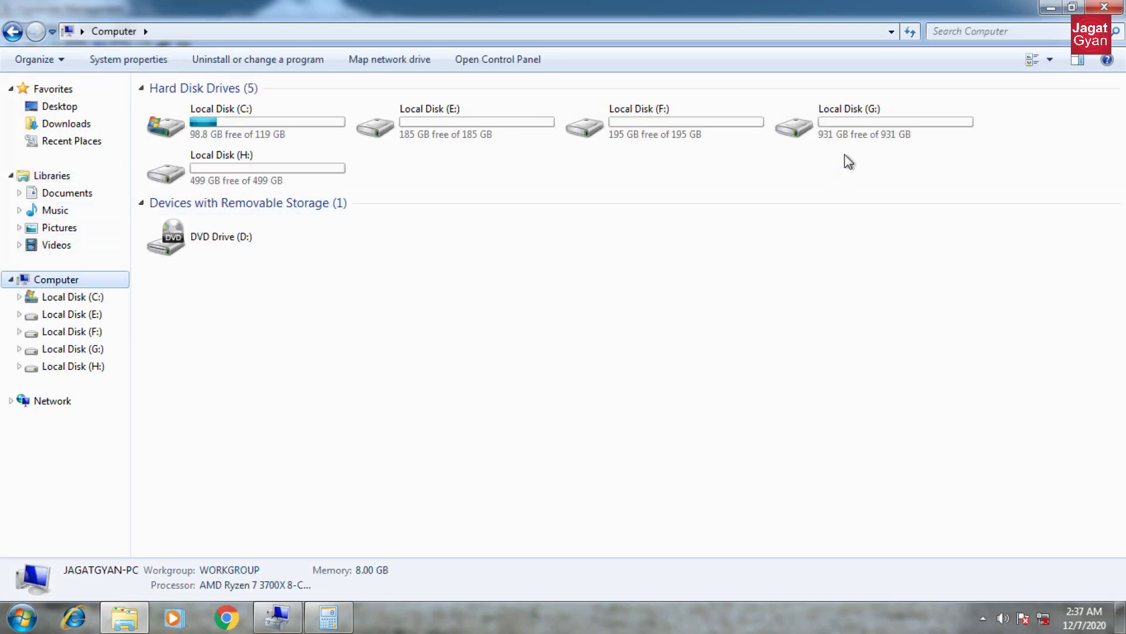
click(273, 186)
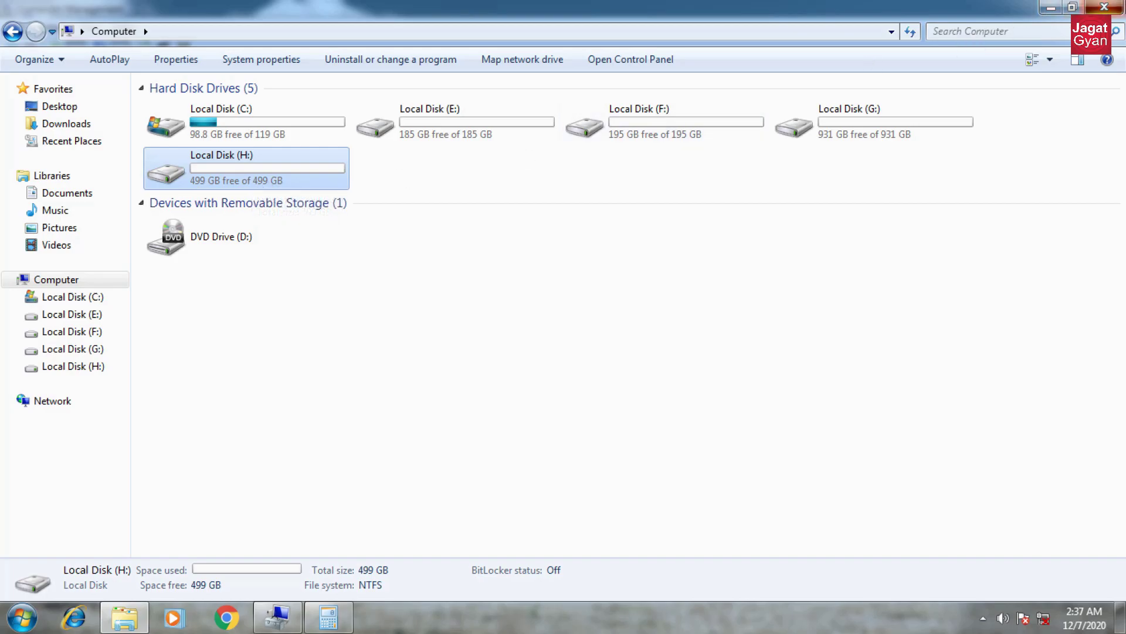
click(1104, 7)
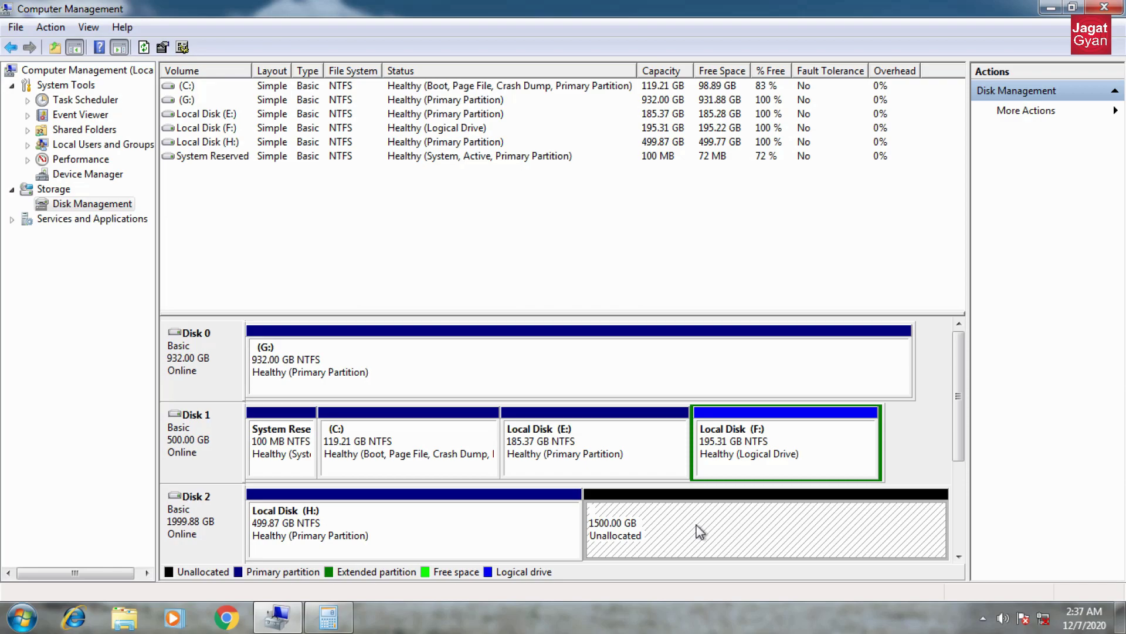
Step: Create a 1535999 MB simple volume on Disk 2's unallocated space, quick-formatted as NTFS with the label Local Disk
right_click(700, 532)
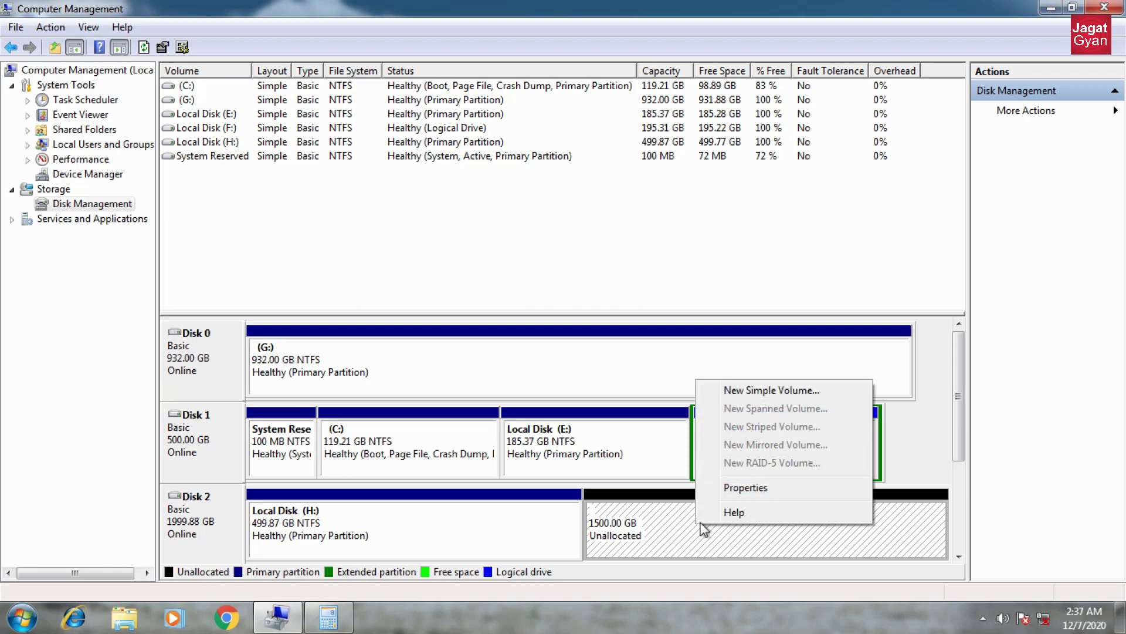
click(792, 392)
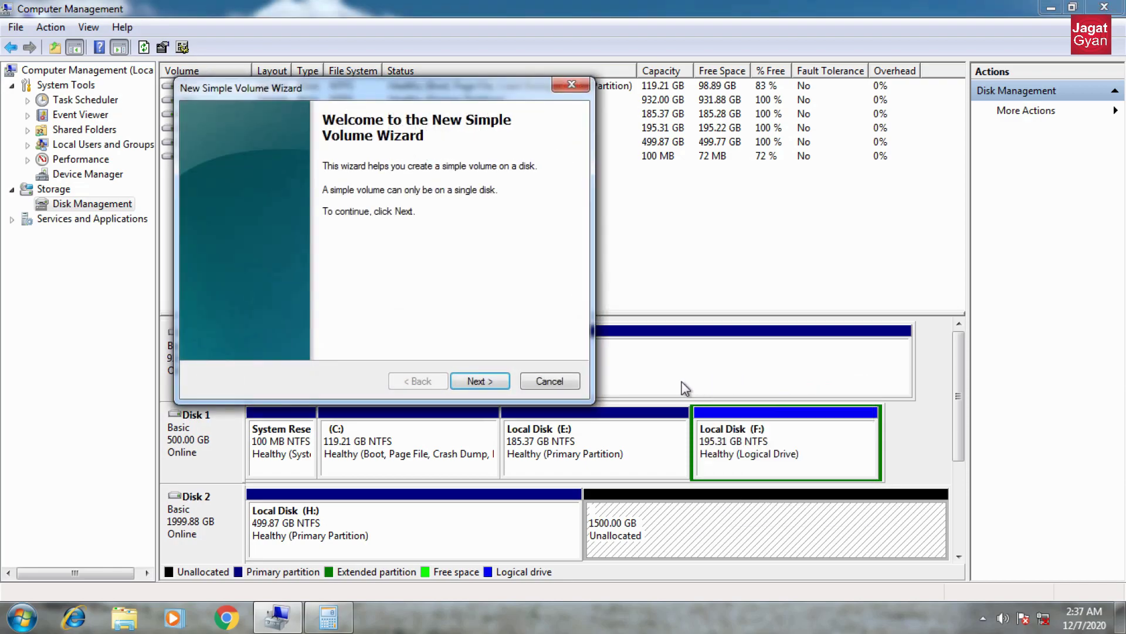
click(489, 386)
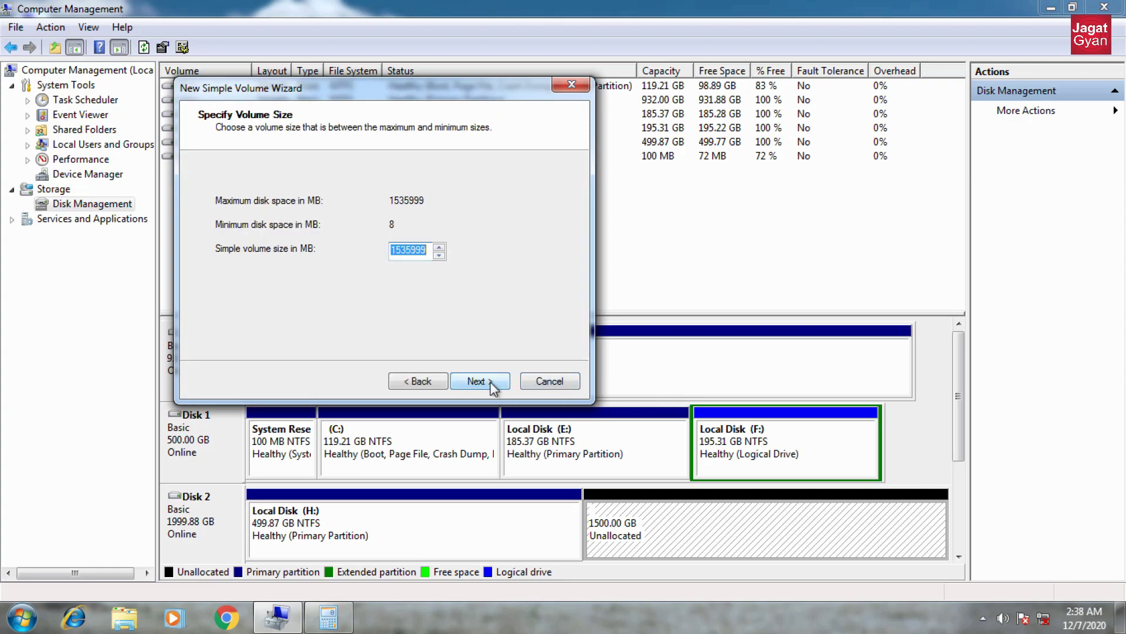
click(493, 387)
click(478, 381)
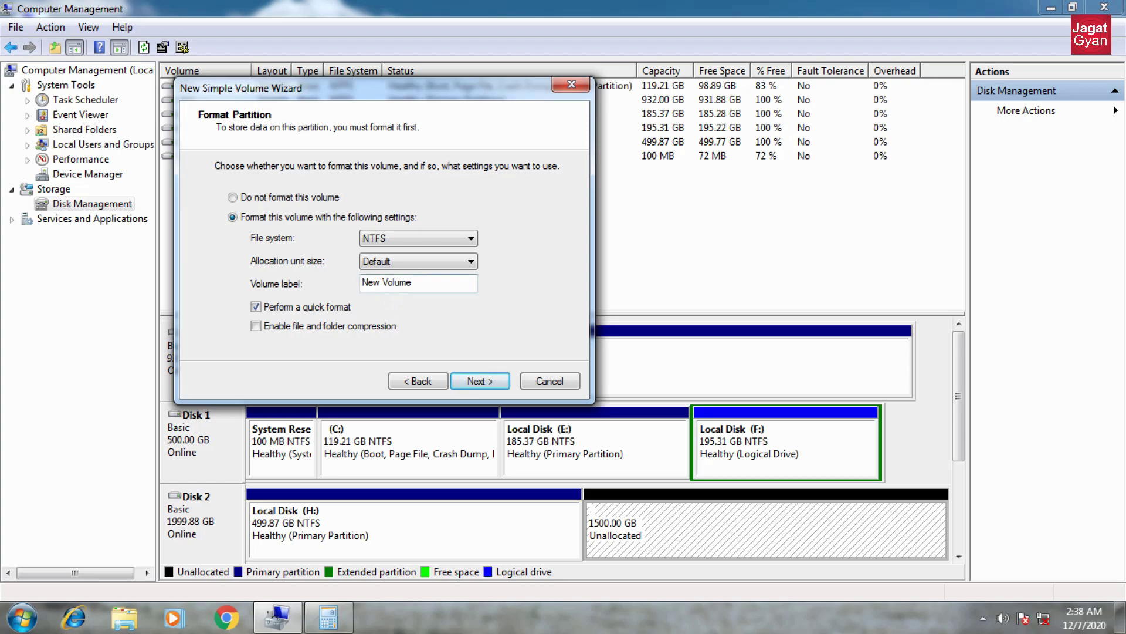
text(Local Disk)
click(479, 381)
click(479, 381)
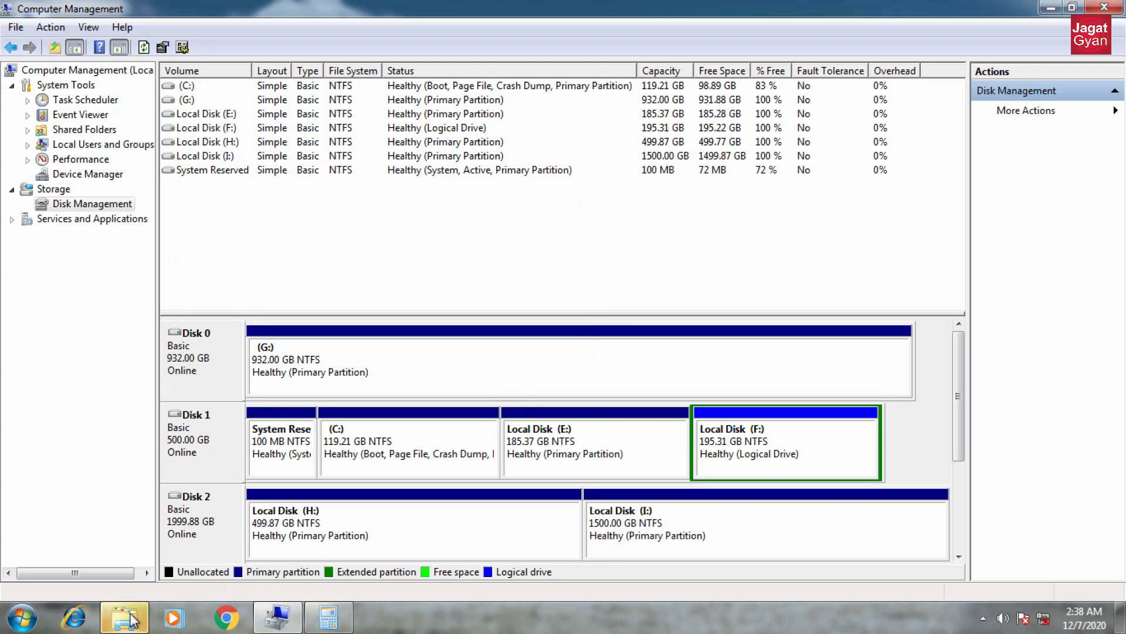
Step: Open the folder of the new Local Disk (I:) volume in Windows Explorer
mouse_move(127, 618)
click(126, 525)
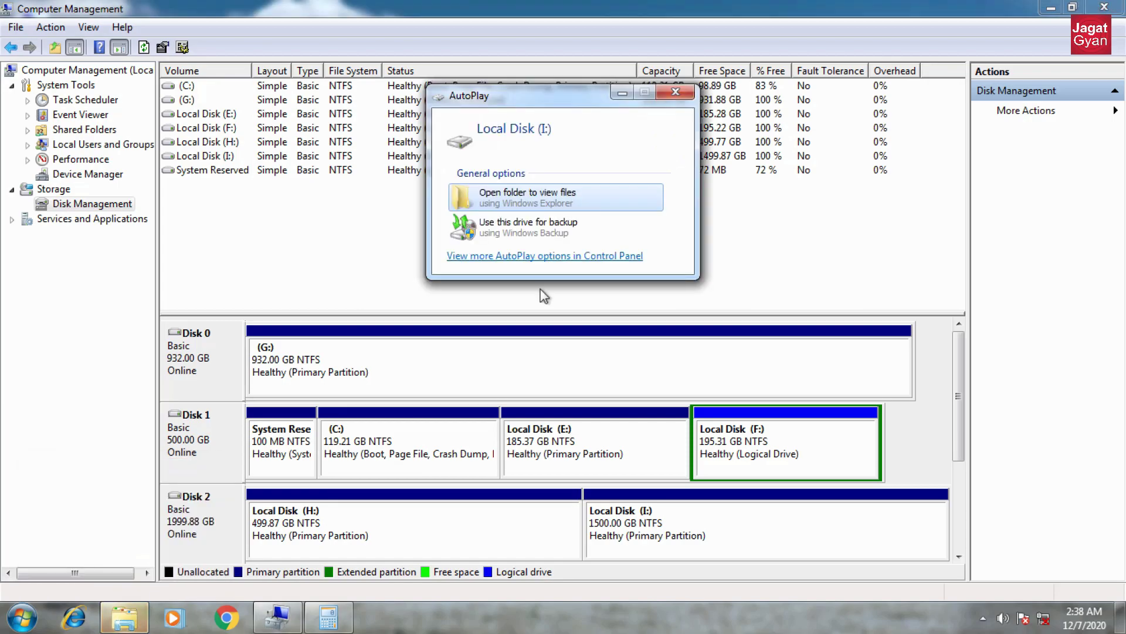
click(486, 199)
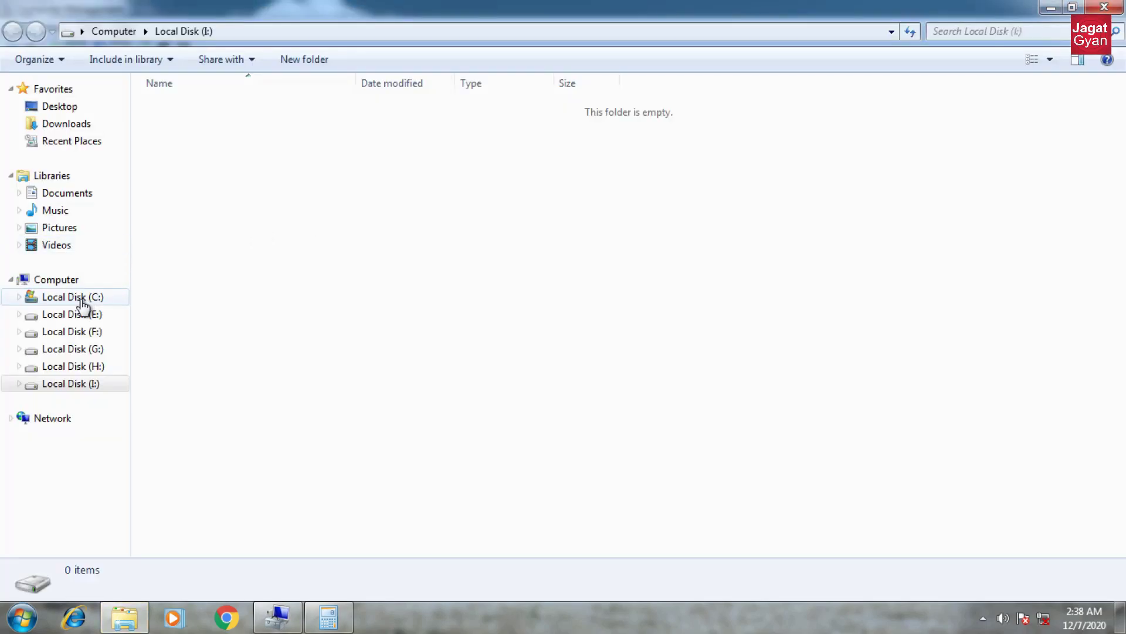
Step: View the drives in Computer, and shrink Local Disk (I:) by 1032878 MB in Disk Management
click(74, 287)
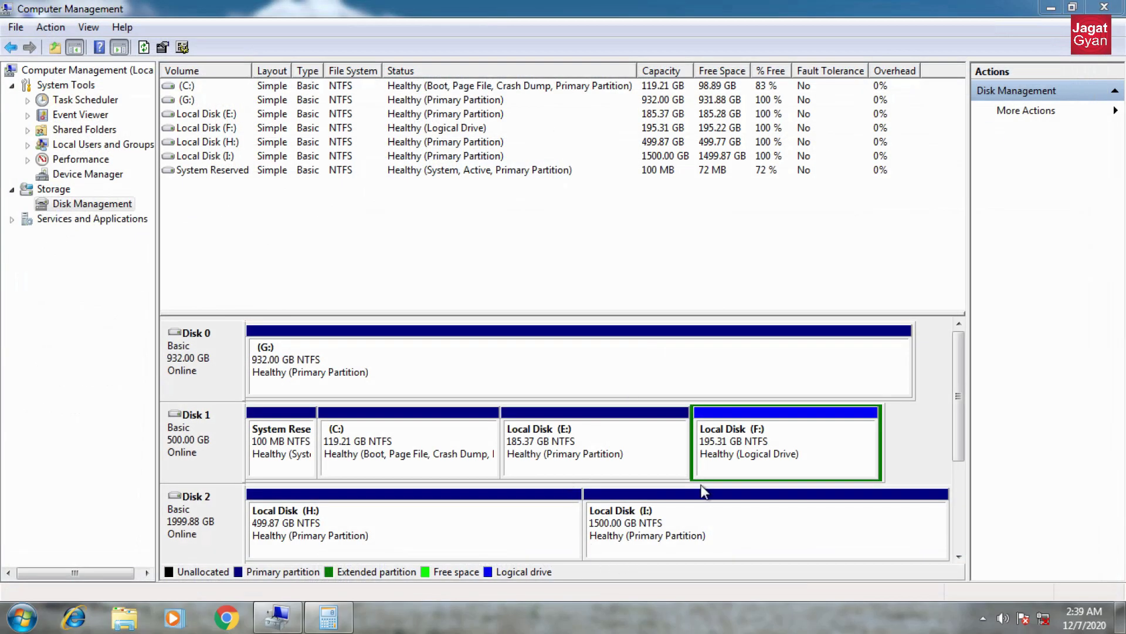
right_click(684, 520)
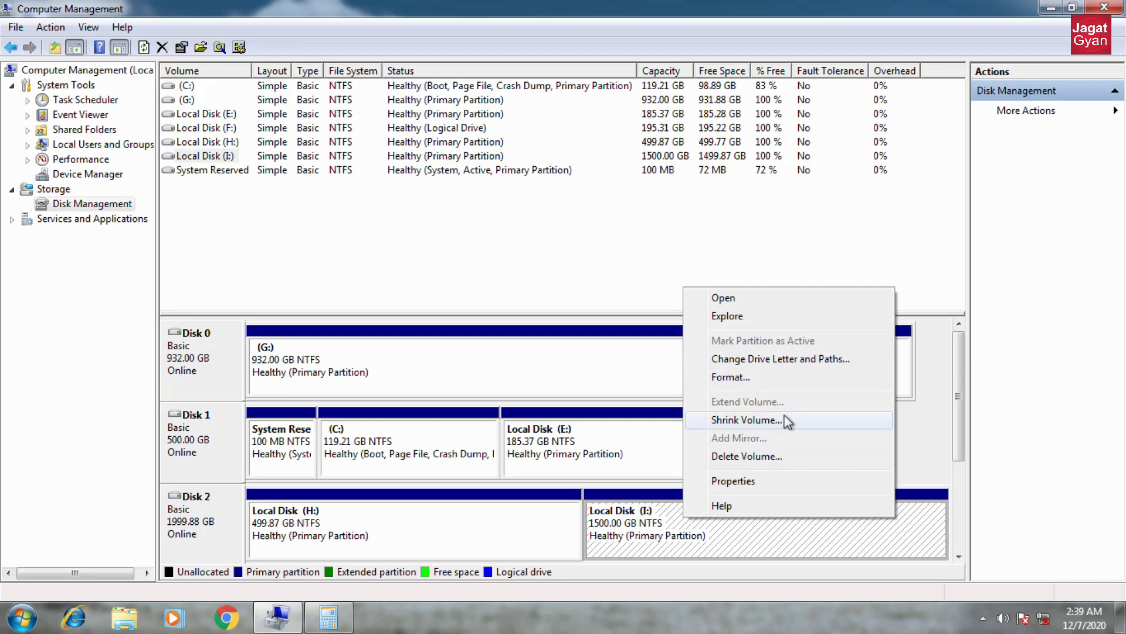
click(747, 420)
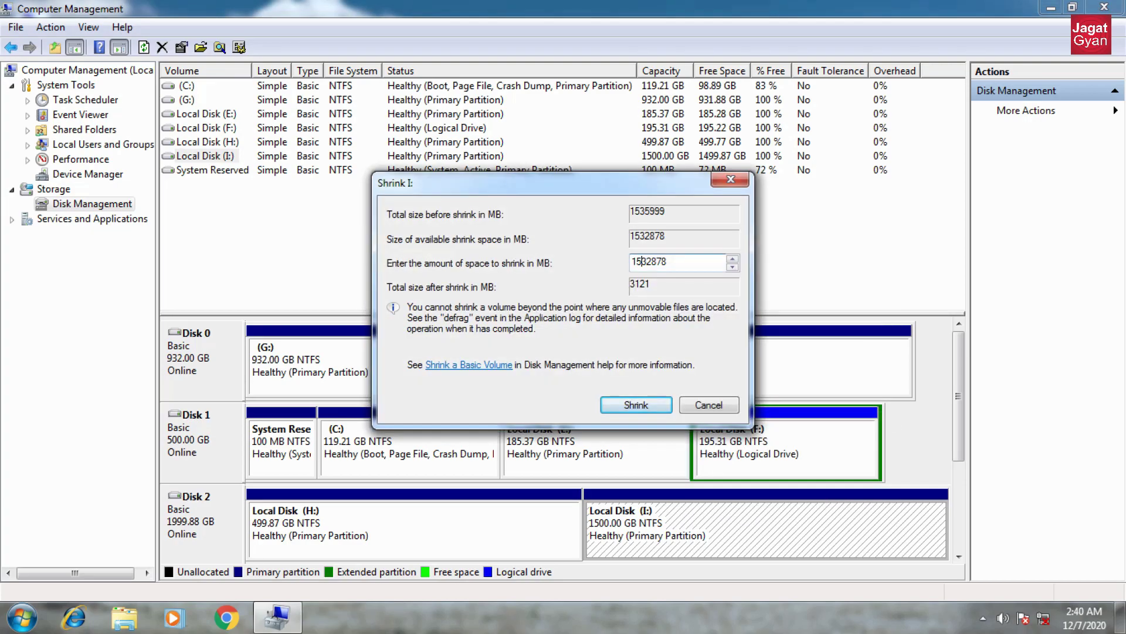
text(0)
click(655, 404)
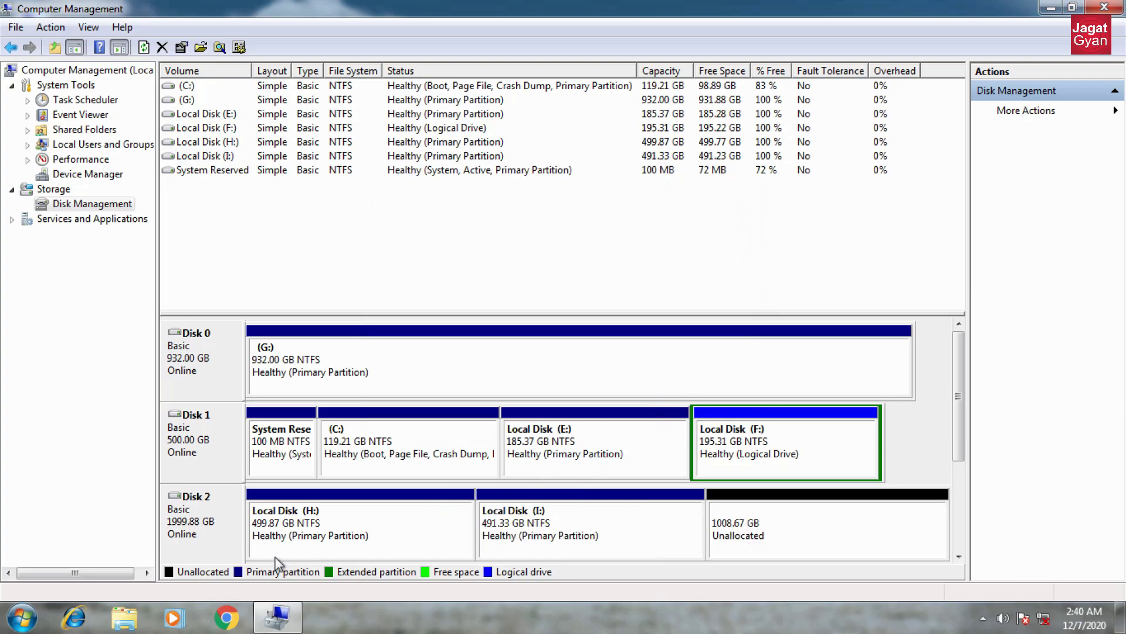
Step: Open Computer in Windows Explorer to check the size of Local Disk (I:), and close the window
click(124, 617)
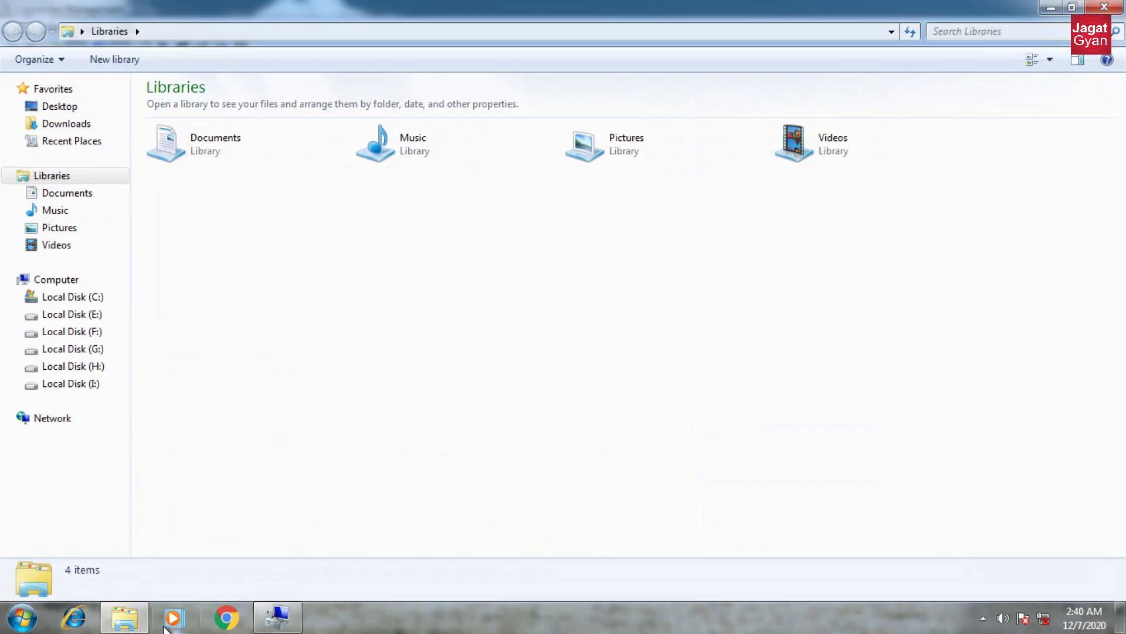
click(56, 279)
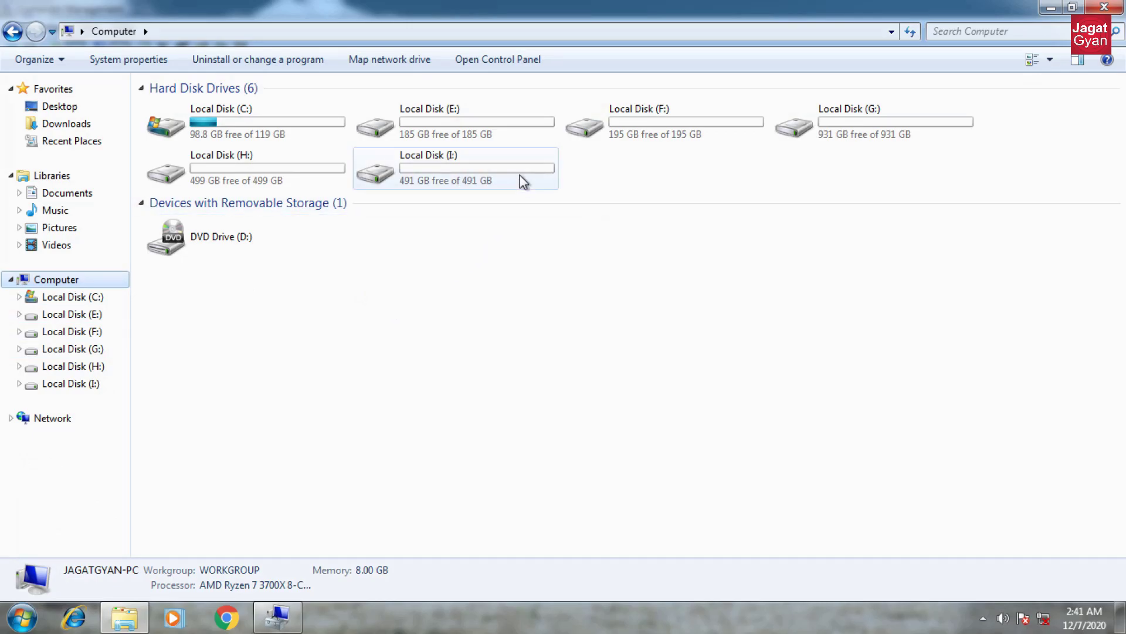
click(1104, 7)
Step: Create a 1032878 MB simple volume on Disk 2's unallocated space, quick-formatted as NTFS with the label Local Disk, and select it
right_click(799, 528)
click(833, 373)
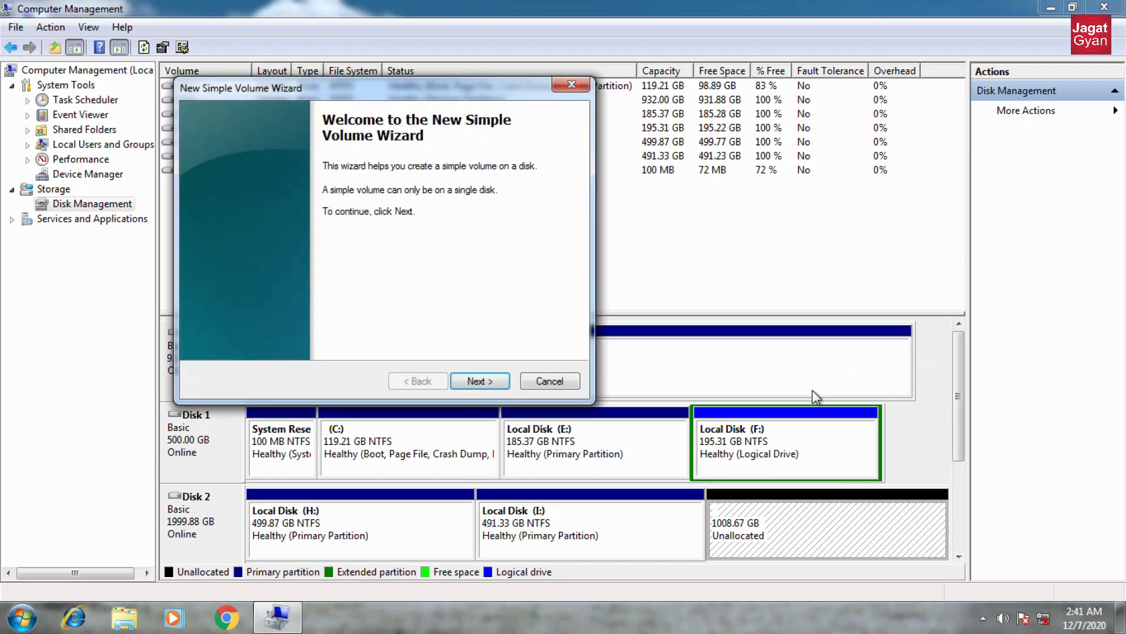
click(475, 382)
click(482, 382)
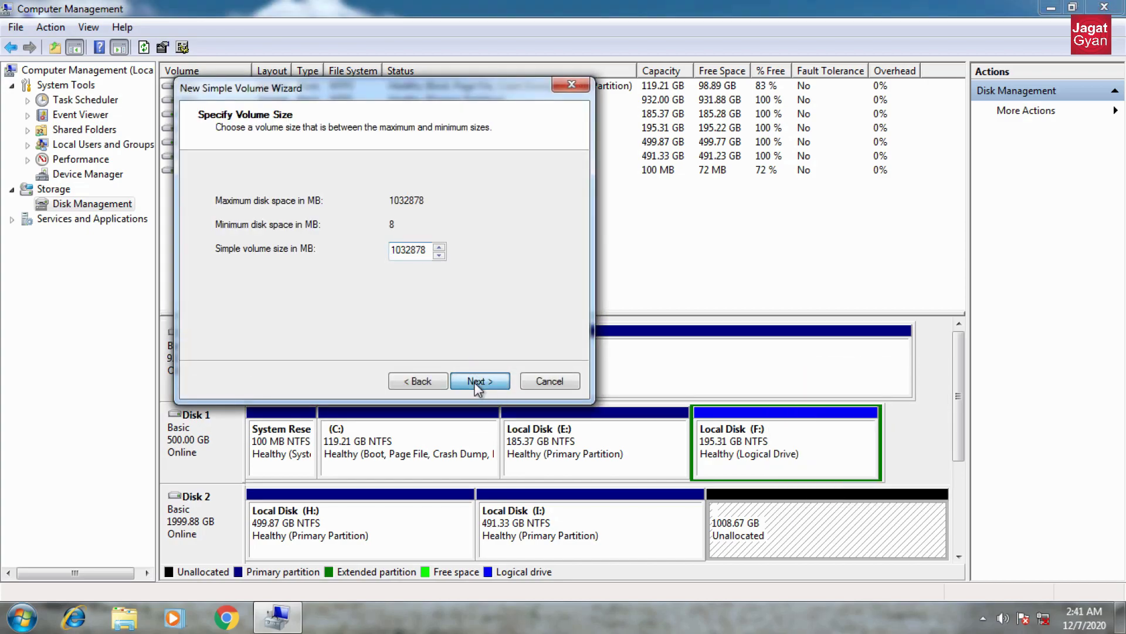
click(492, 385)
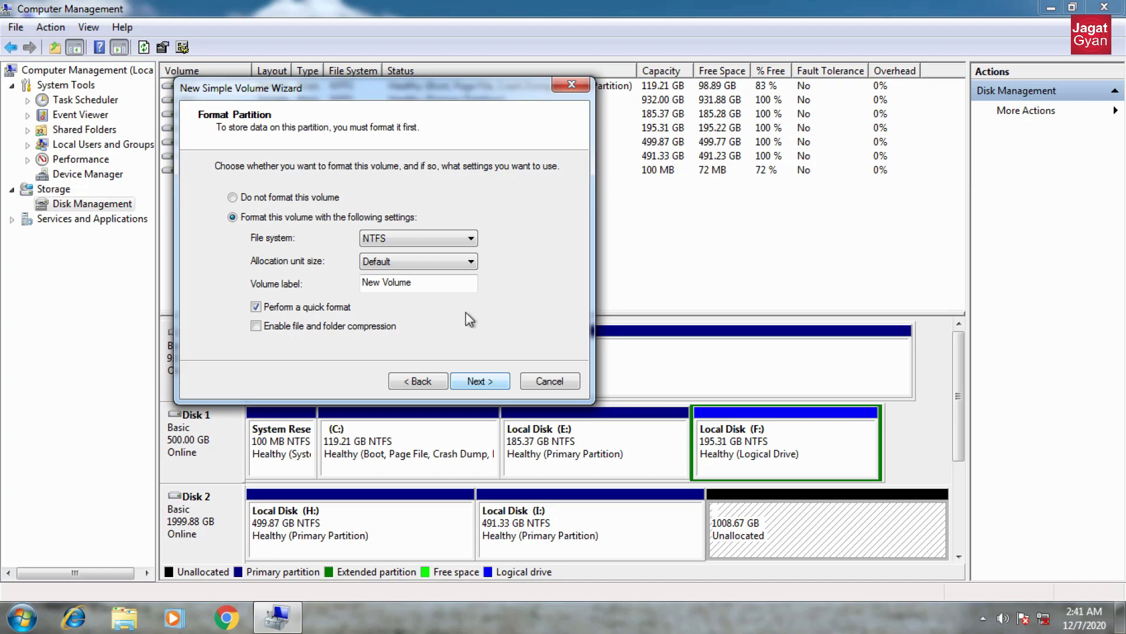
drag(413, 282, 361, 283)
text(Local Disk)
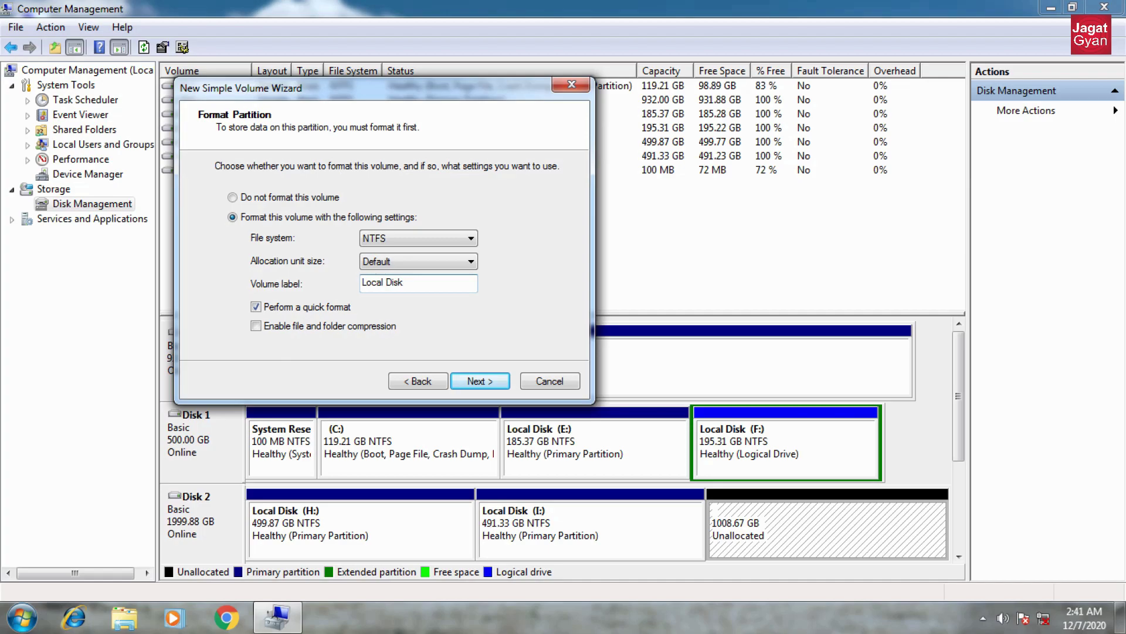
drag(405, 282, 360, 283)
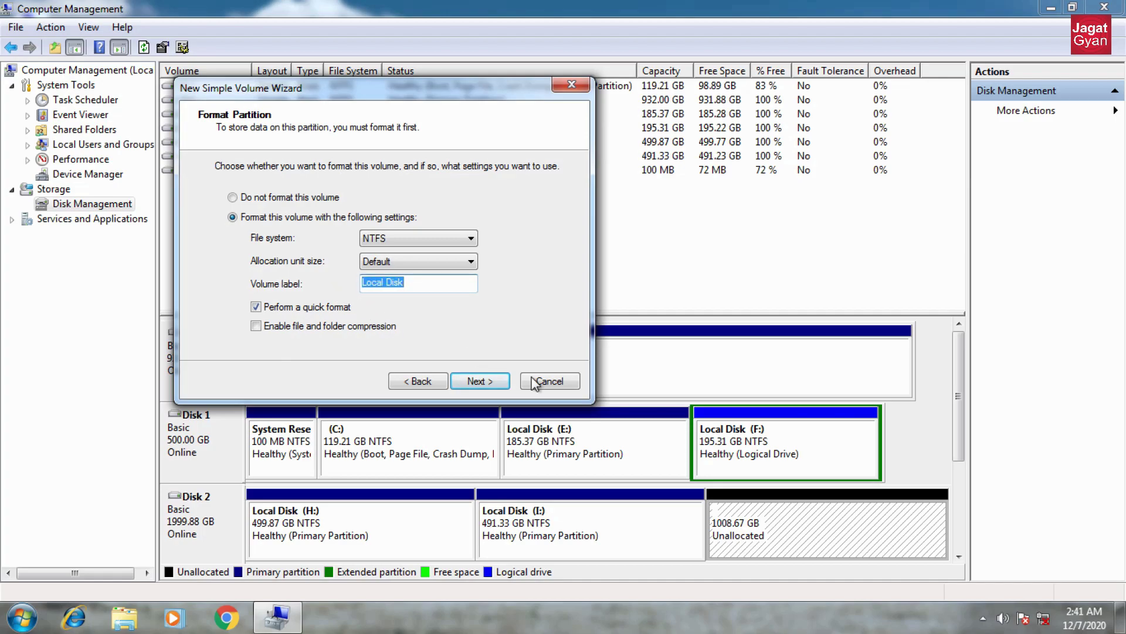
click(482, 382)
click(480, 382)
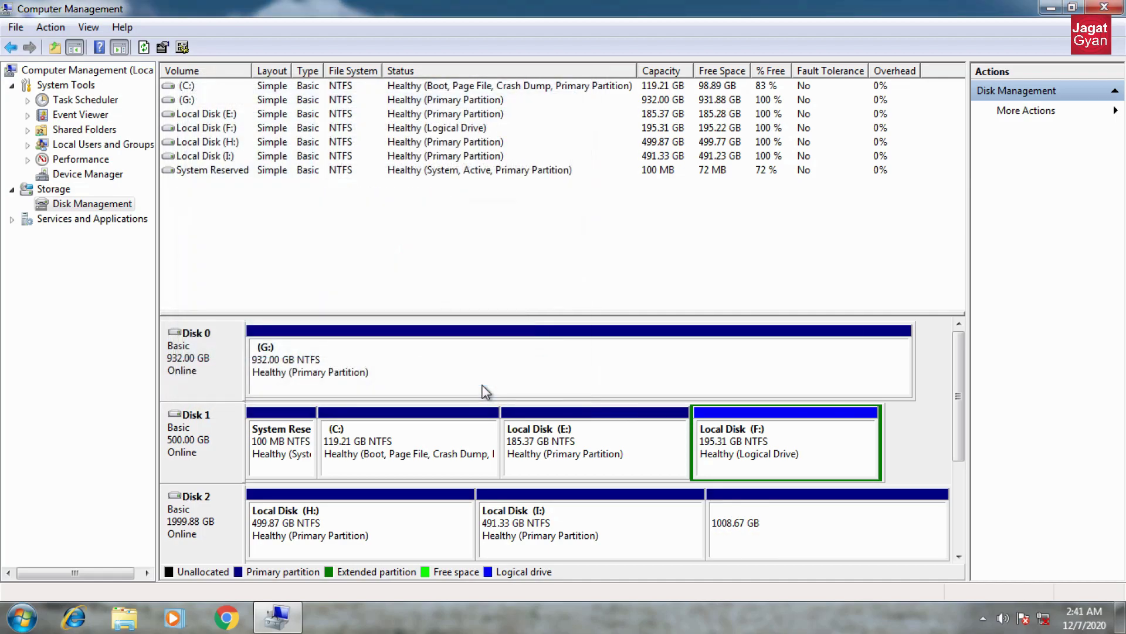
click(741, 535)
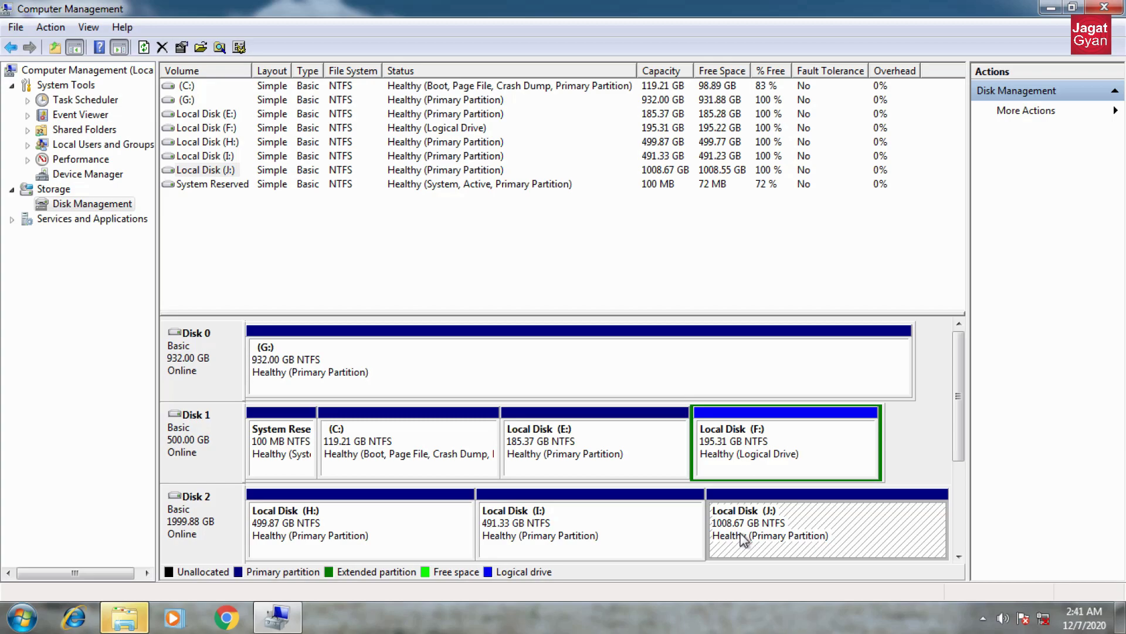
Step: Open Computer in Windows Explorer to check the size of Local Disk (J:), and close the window
key(super+e)
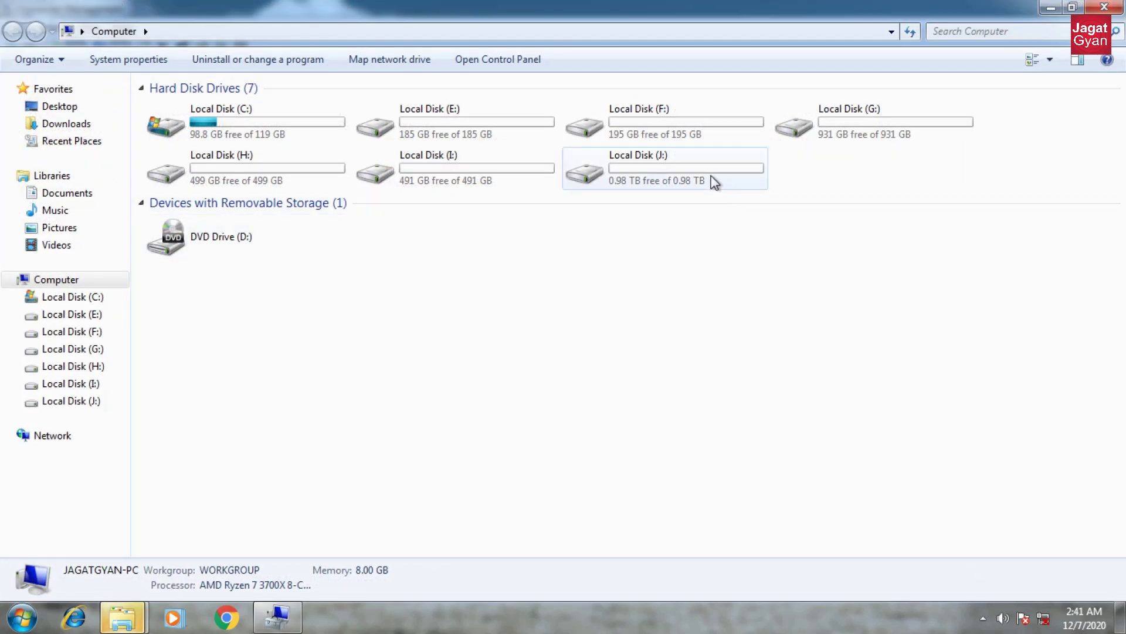
click(715, 182)
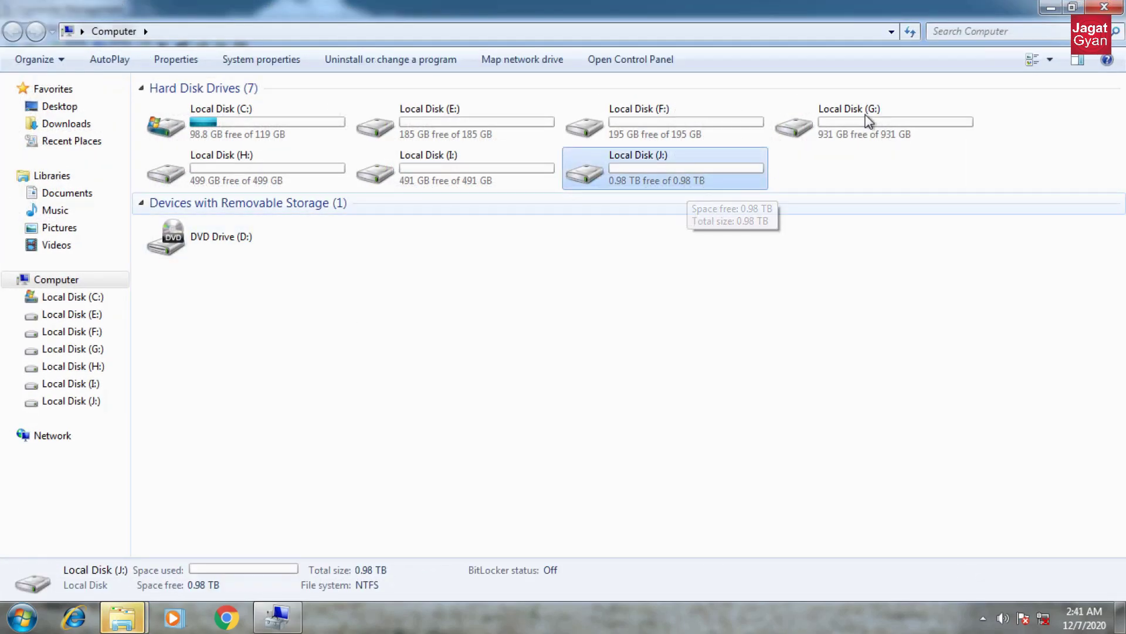
click(1119, 7)
Step: Shrink Local Disk (J:) on Disk 2 by 529756 MB
right_click(773, 531)
click(835, 429)
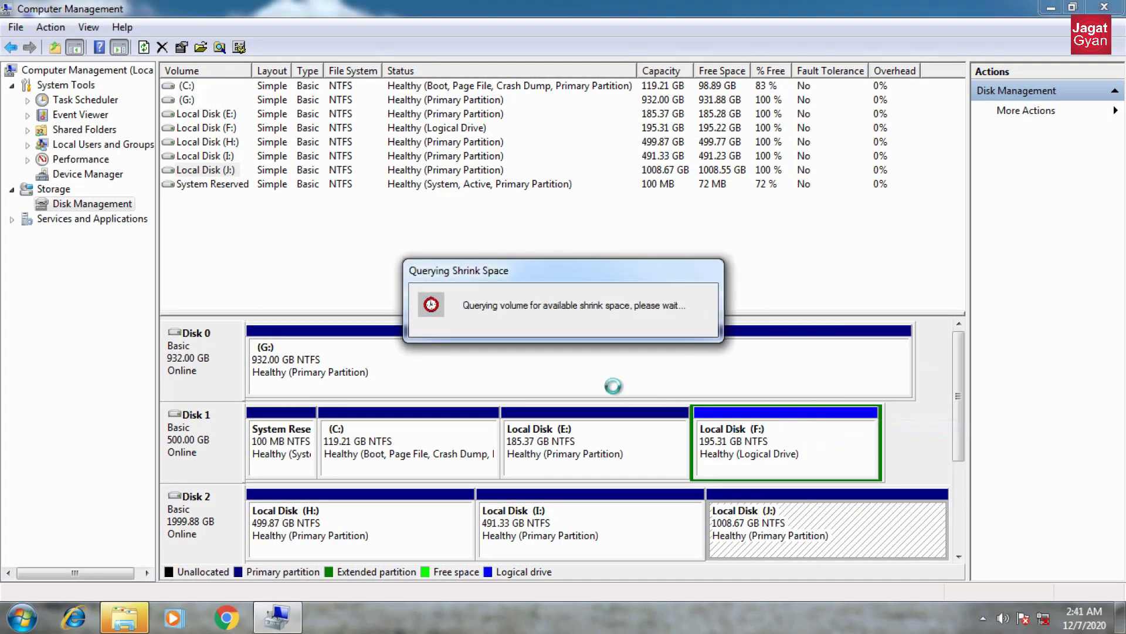
key(Home)
key(Delete)
key(Delete)
text(5)
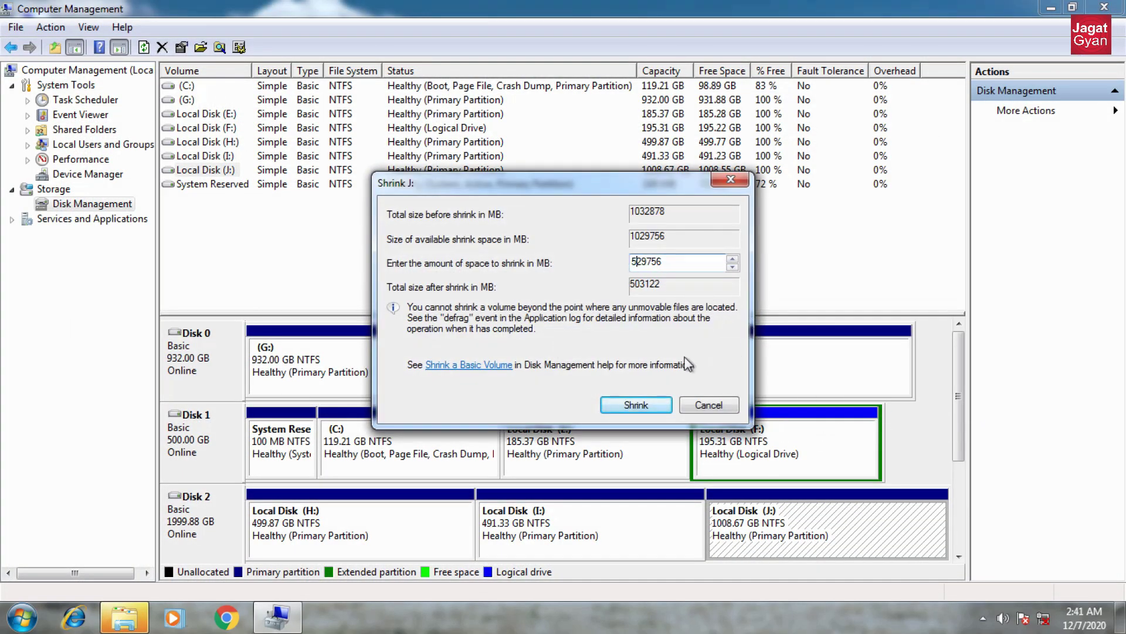
click(633, 406)
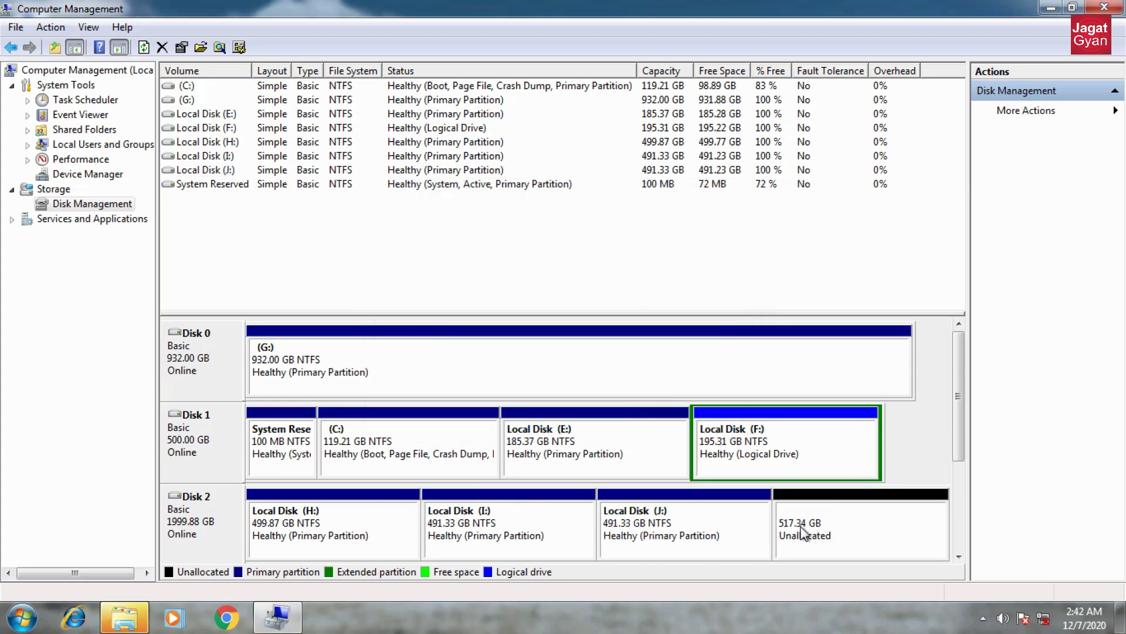
Step: Create a 529756 MB simple volume on Disk 2's unallocated space, quick-formatted as NTFS with the label Local Disk
right_click(815, 522)
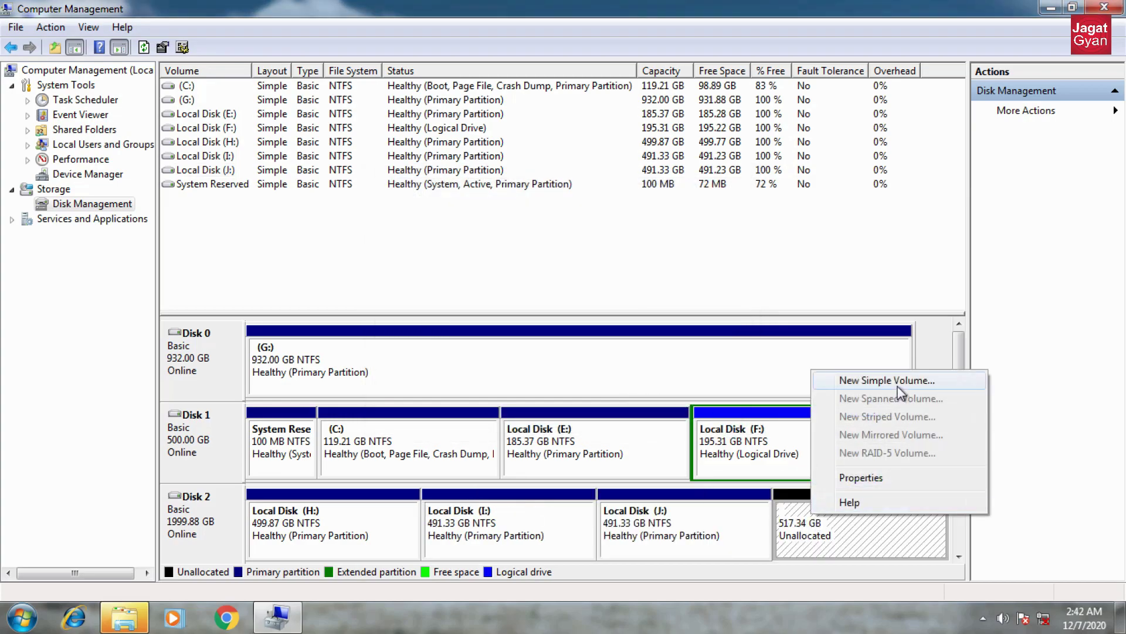
click(897, 383)
click(485, 382)
click(496, 386)
click(497, 381)
double_click(434, 284)
text(Local Disk)
click(481, 382)
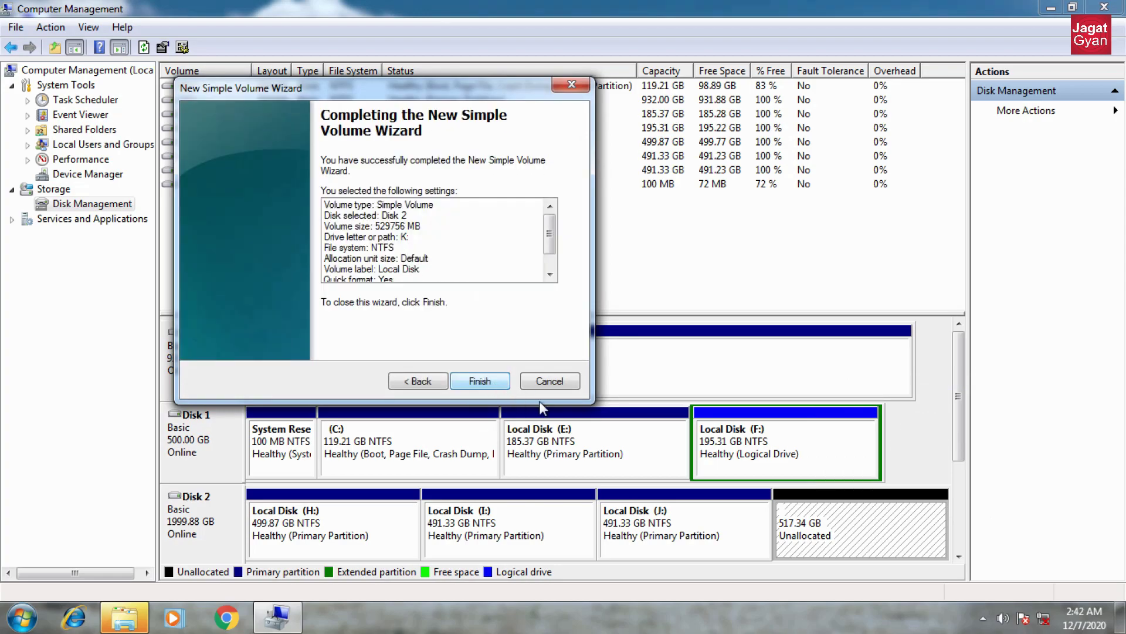
click(480, 381)
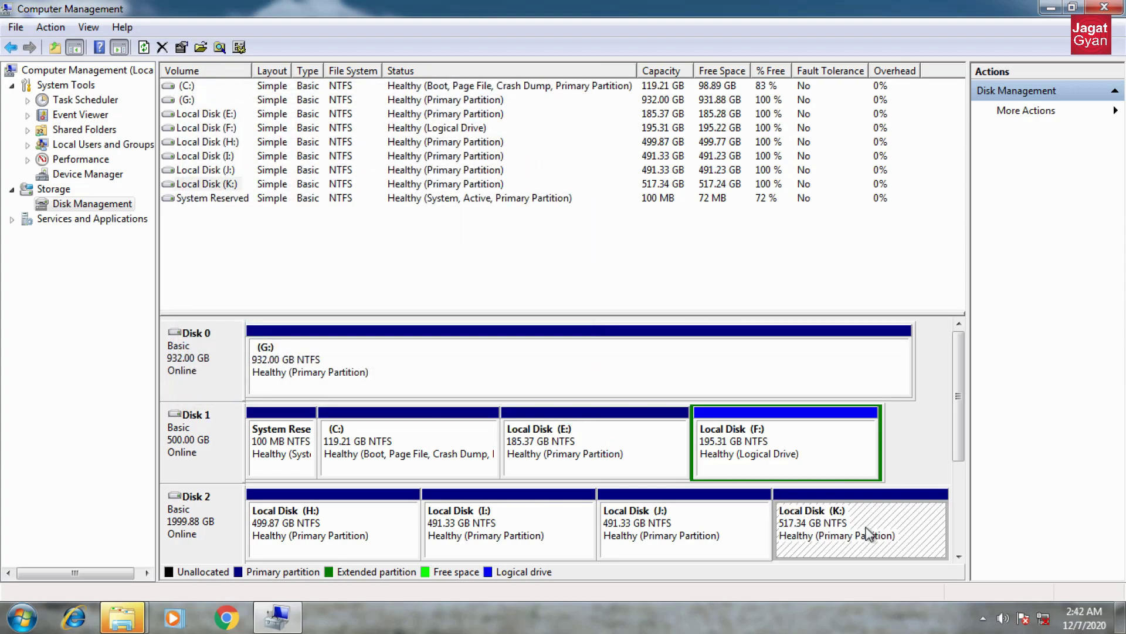
Step: Open Computer in Windows Explorer to check the sizes of the H:, I:, J: and K: drives, and close the window
key(super+e)
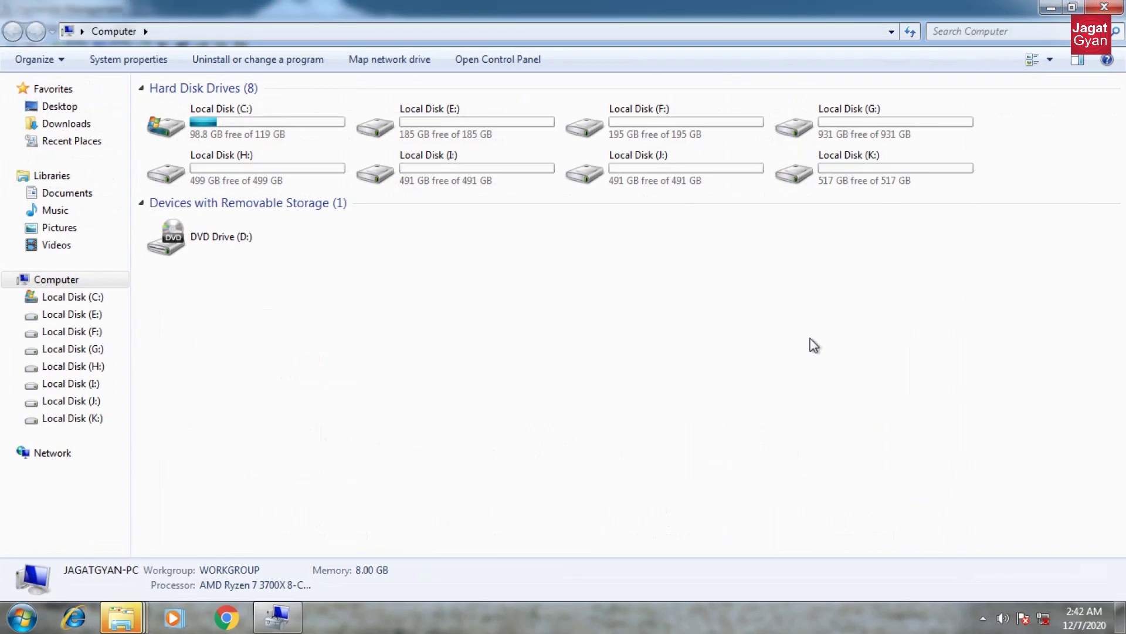
drag(1021, 170, 259, 191)
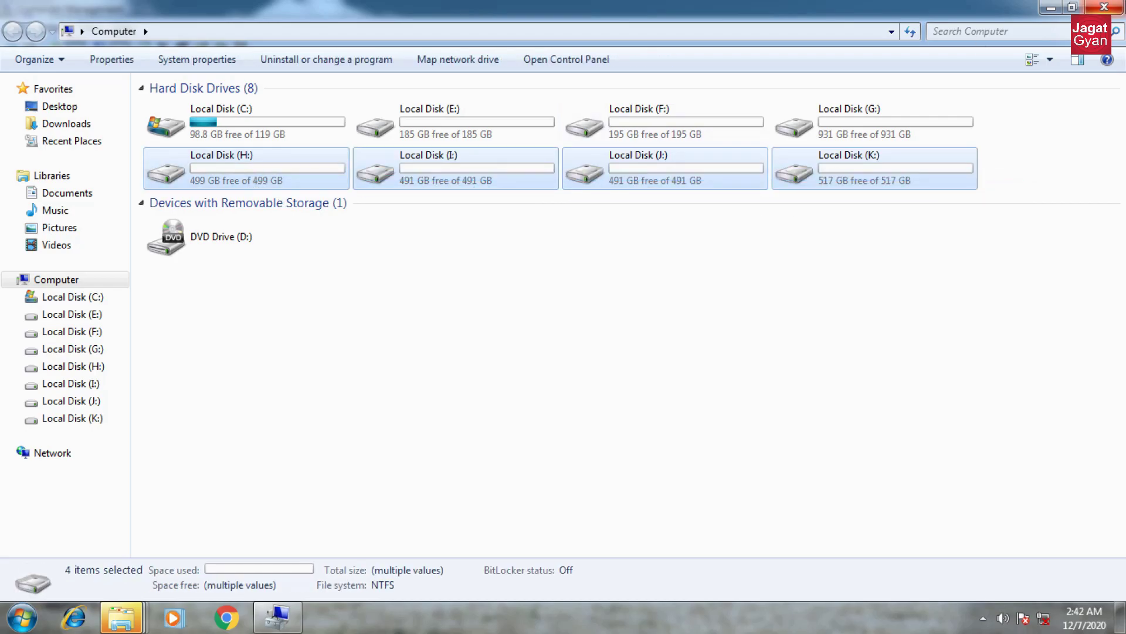
click(1114, 5)
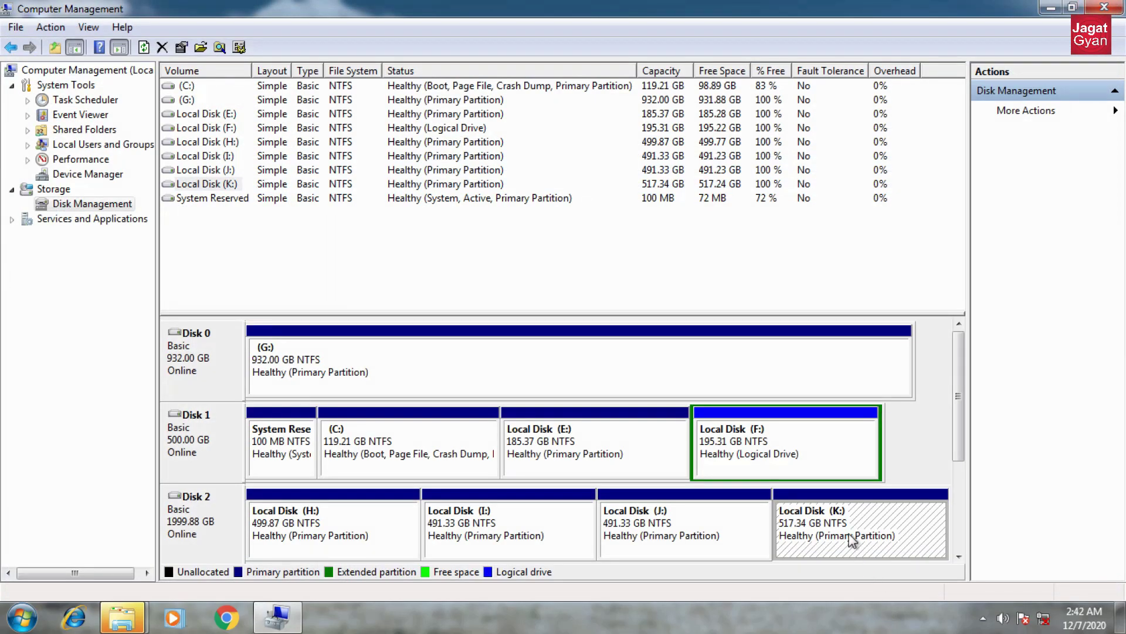
Step: Shrink Local Disk (K:) on Disk 2 by 326634 MB
right_click(851, 540)
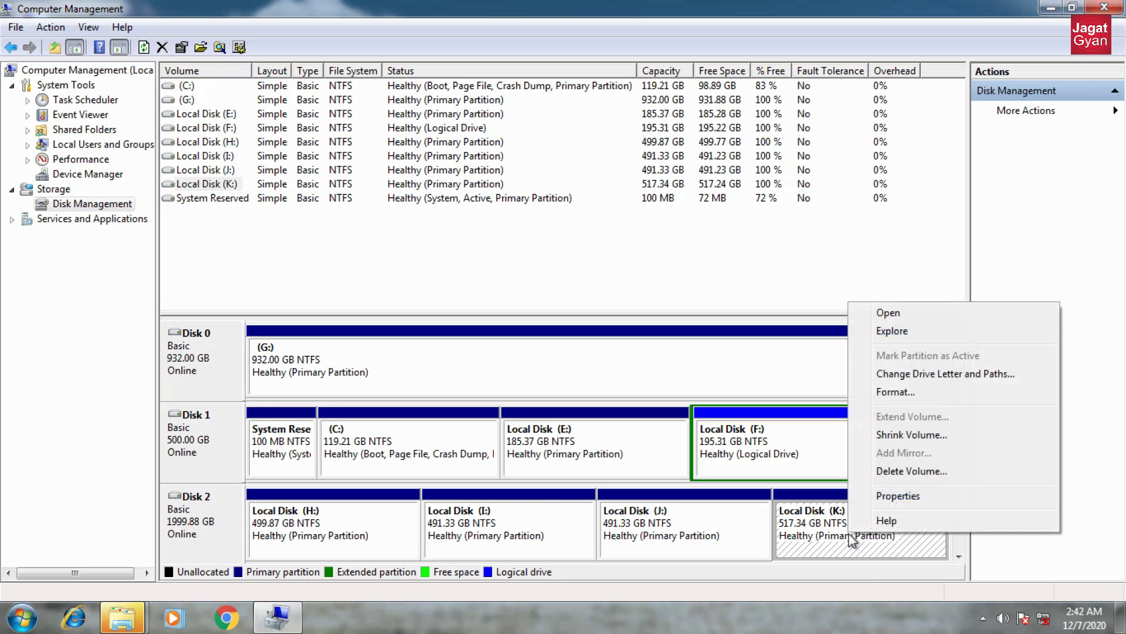
click(909, 435)
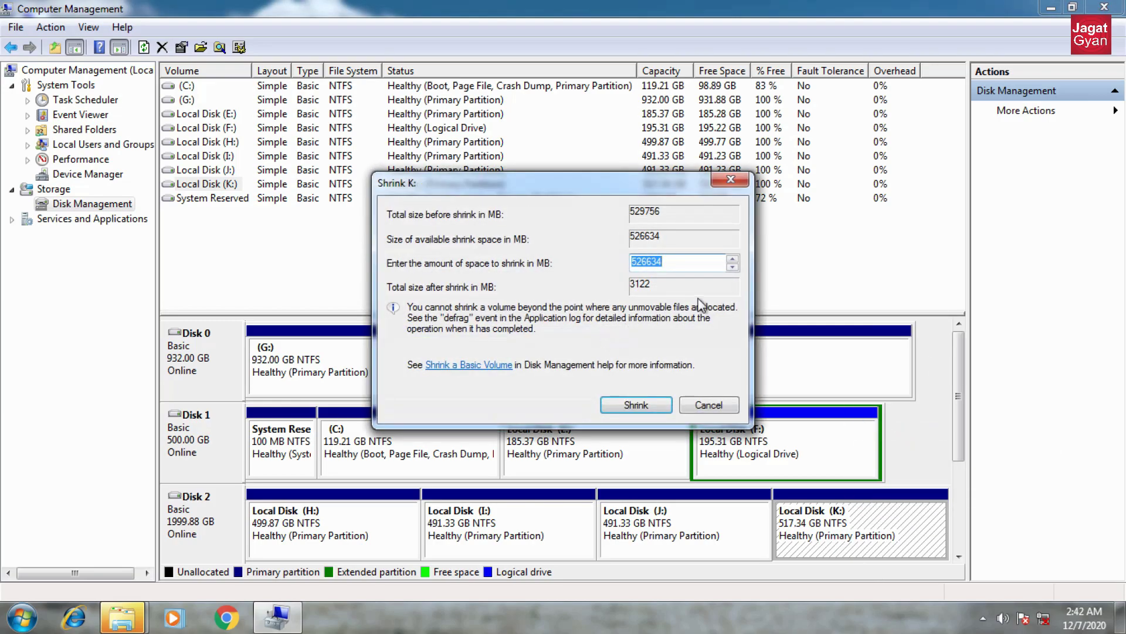
click(634, 262)
text(3)
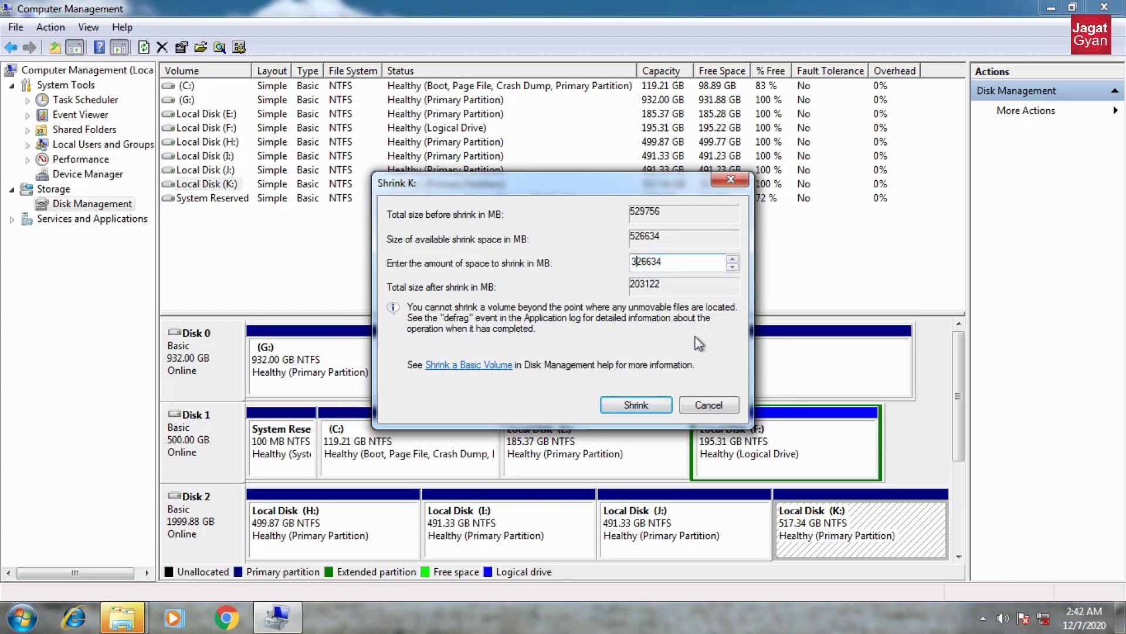
click(651, 404)
Step: Create a 326634 MB simple volume on Disk 2's unallocated space, quick-formatted as NTFS with the label Local Disk
click(852, 522)
right_click(856, 516)
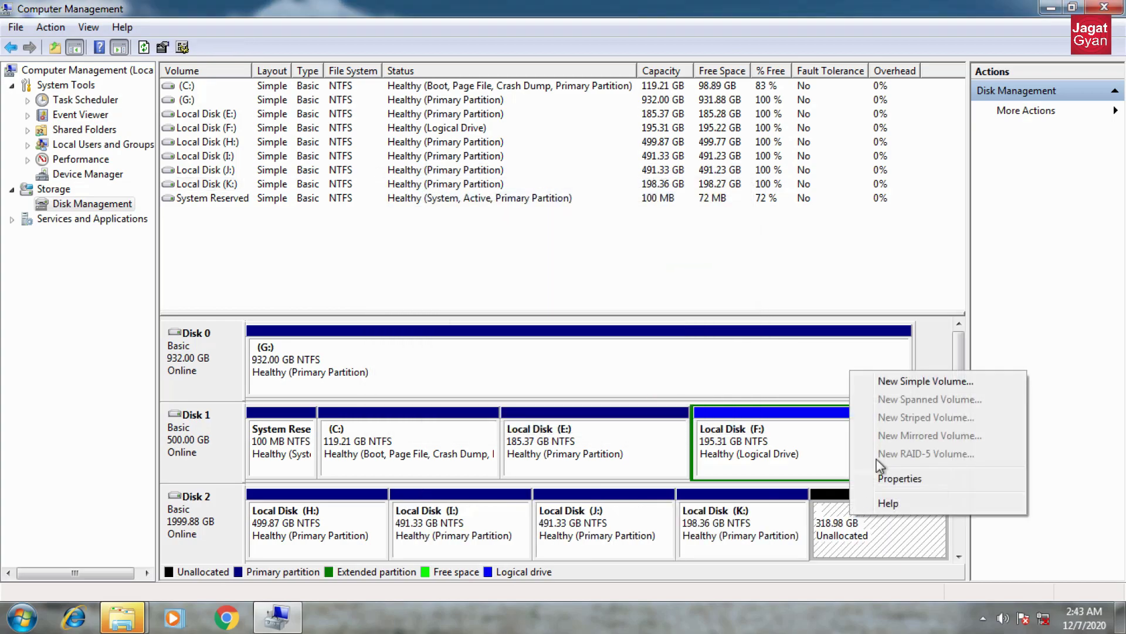
click(880, 381)
click(479, 382)
click(482, 381)
click(480, 381)
drag(404, 282, 361, 282)
text(Local Disk)
click(479, 381)
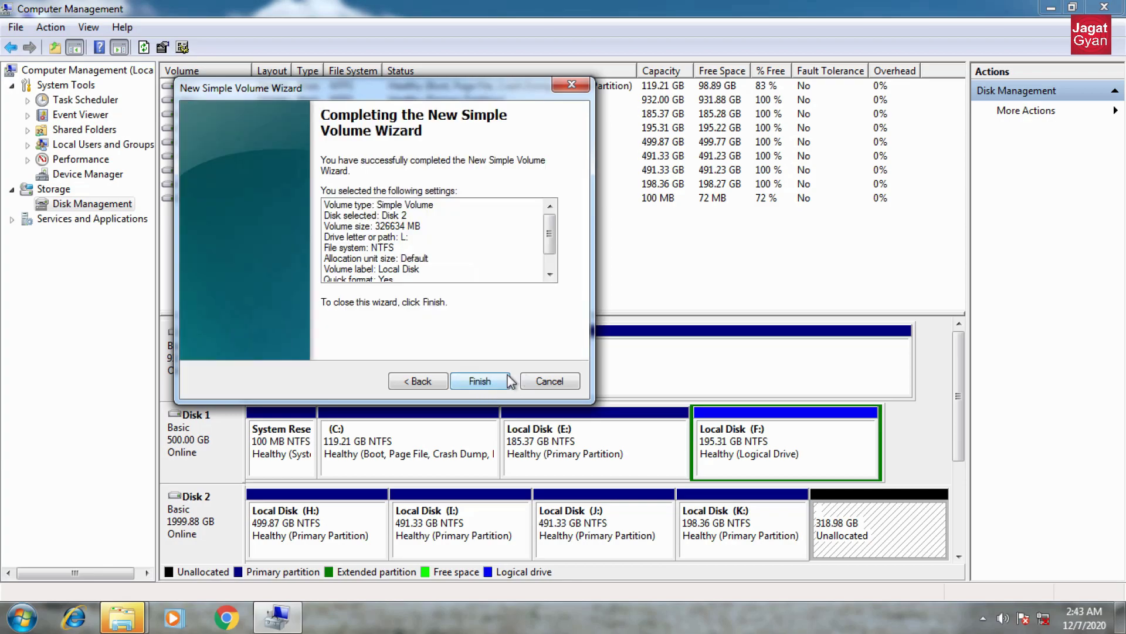
click(481, 383)
Step: Shrink Local Disk (L:) on Disk 2 by 223512 MB
click(876, 539)
right_click(901, 528)
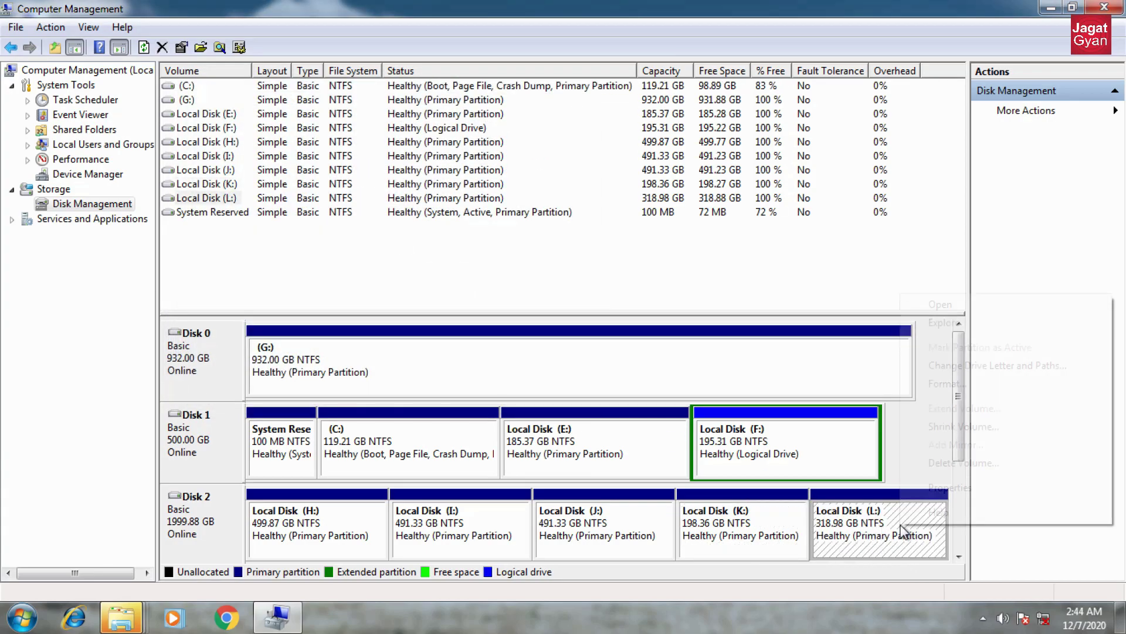
click(968, 430)
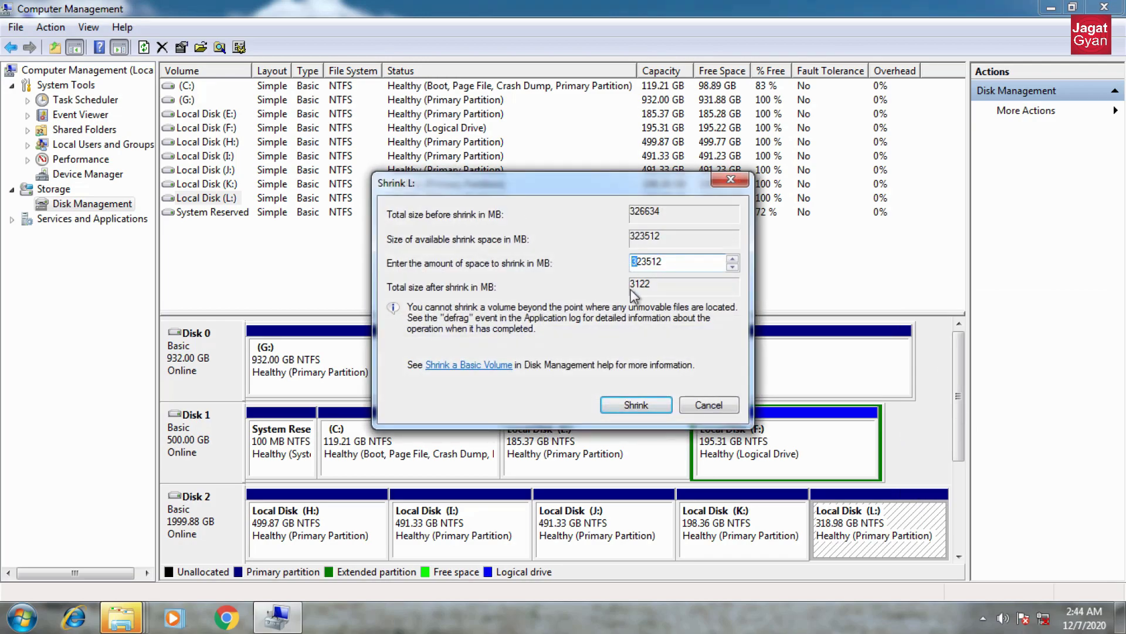
text(2)
click(654, 404)
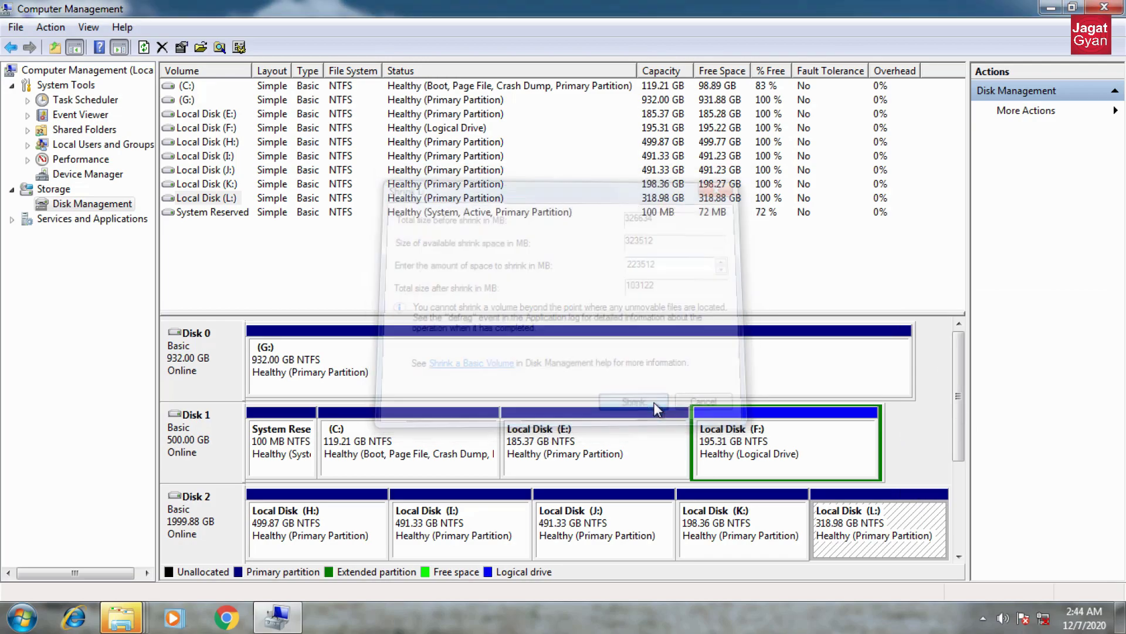
Step: Create a 223512 MB simple volume on Disk 2's unallocated space, quick-formatted as NTFS with the label Local Disk
right_click(868, 524)
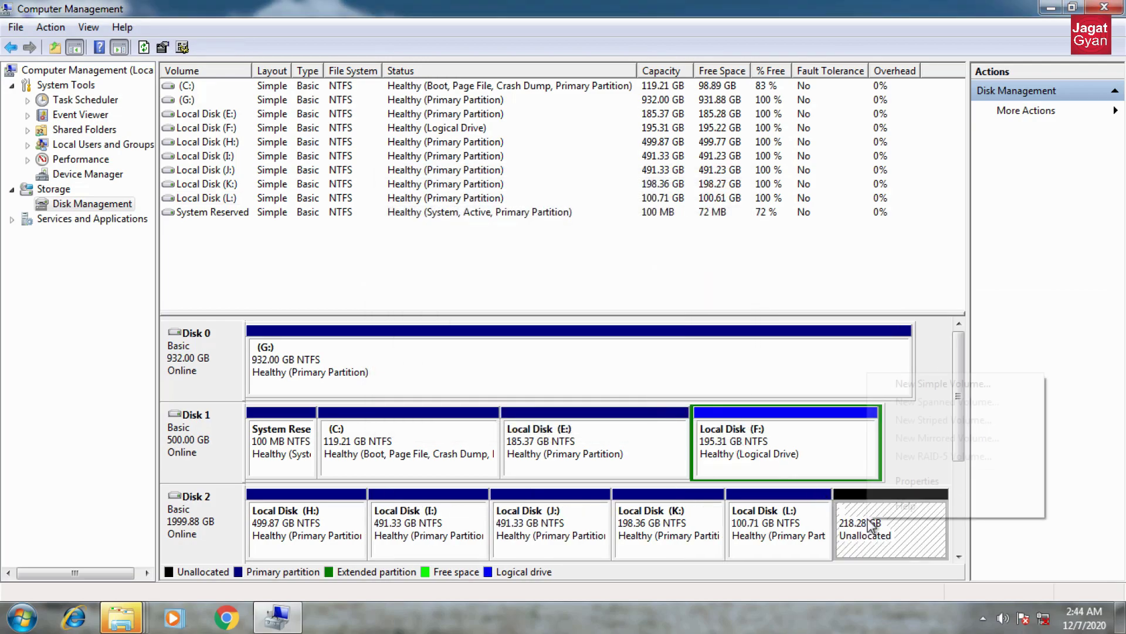
click(907, 391)
click(502, 384)
click(502, 384)
click(501, 386)
click(412, 282)
key(shift+Home)
text(Local Disk)
click(488, 384)
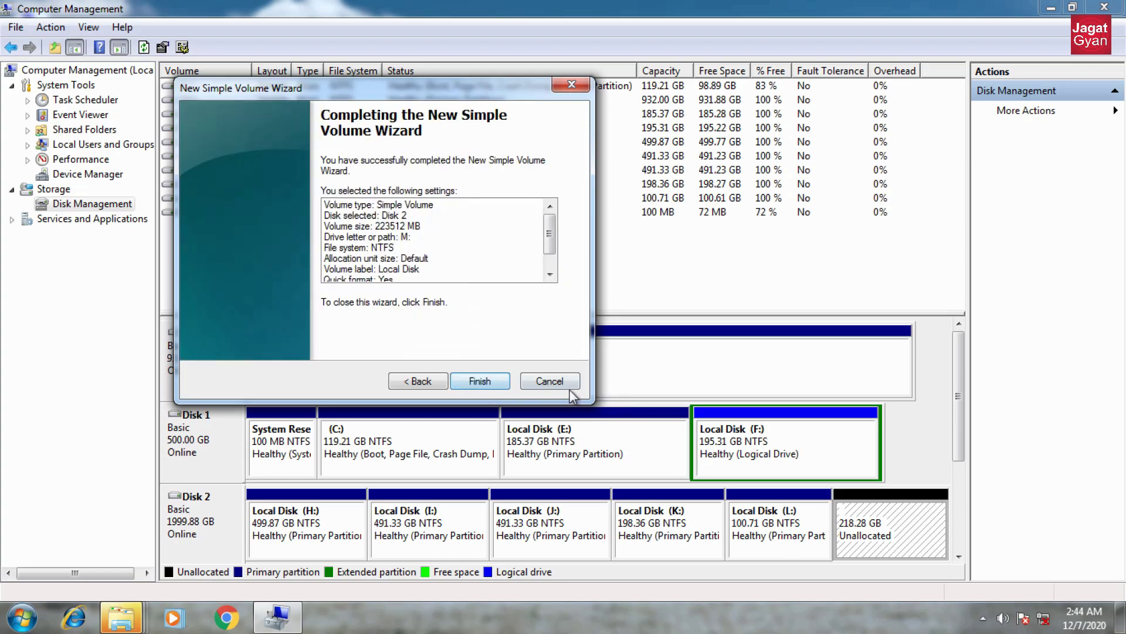
click(478, 381)
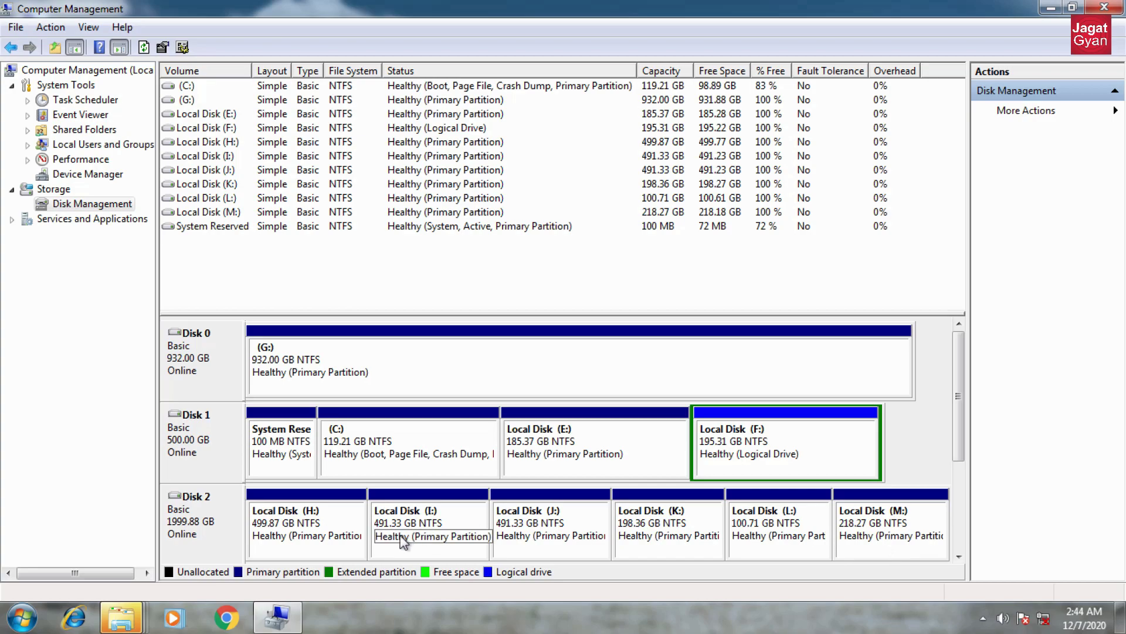
Step: Inspect Disk 2's partitions H: to M: one by one and check the matching drives in Windows Explorer
click(302, 536)
click(403, 521)
click(552, 528)
click(708, 540)
click(783, 545)
click(946, 545)
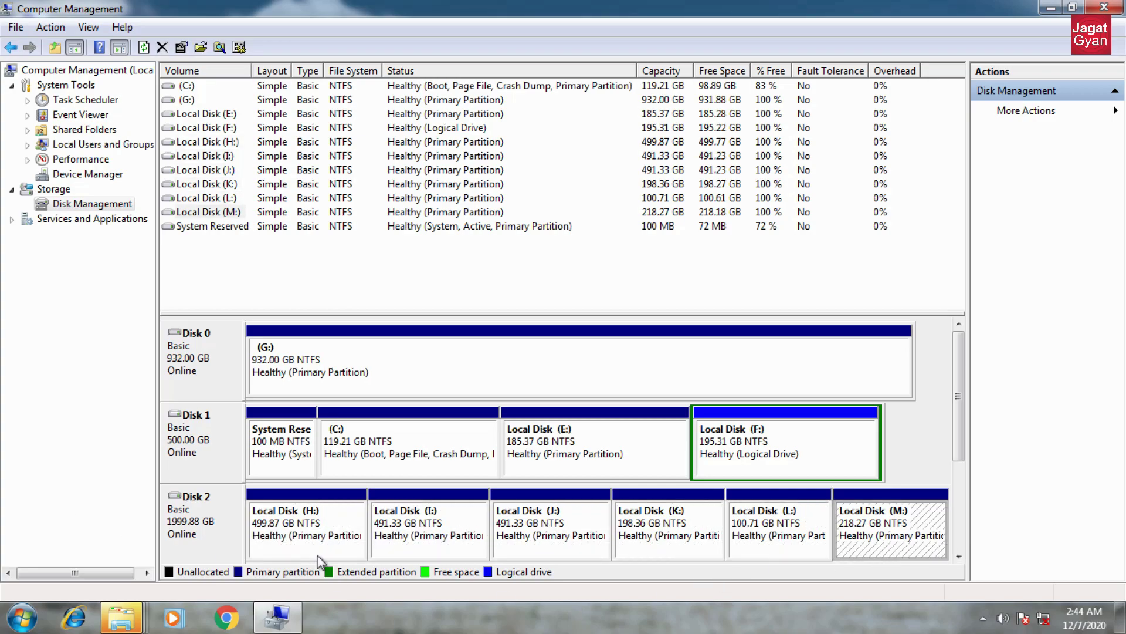
key(super+e)
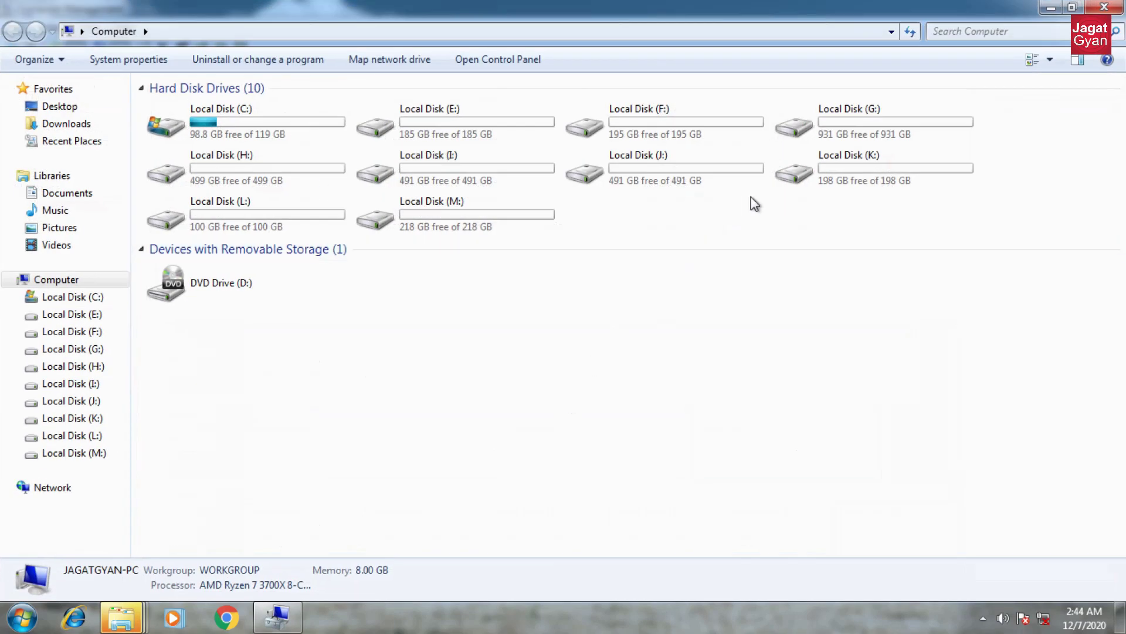
drag(857, 226, 290, 156)
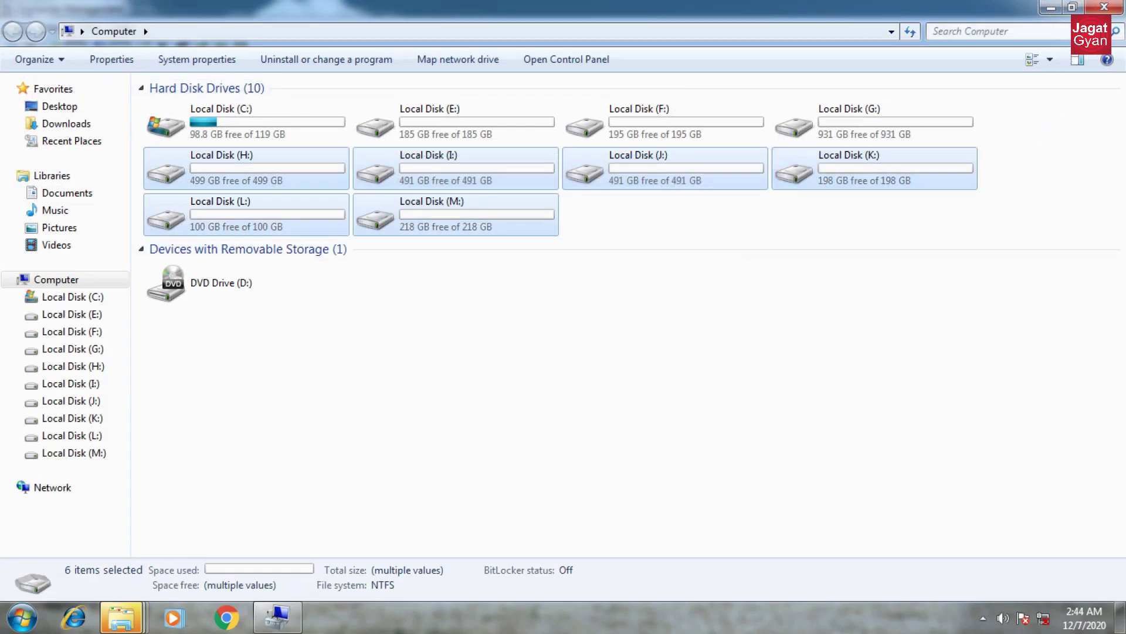
click(1104, 7)
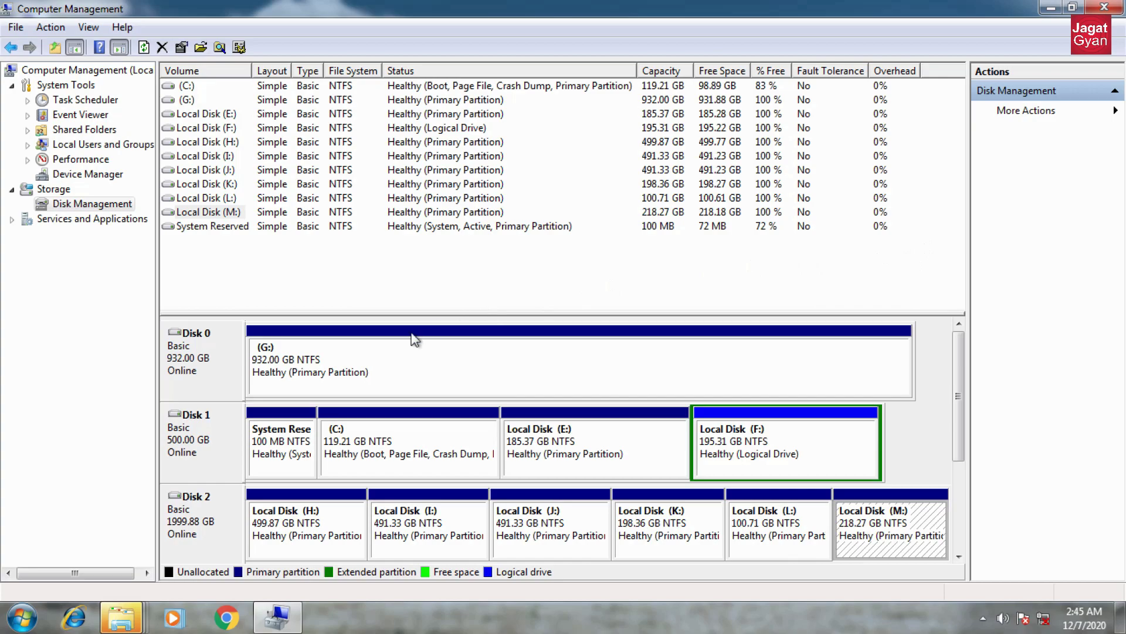
Step: Check the partition style of Disk 0 in its volume properties
click(302, 355)
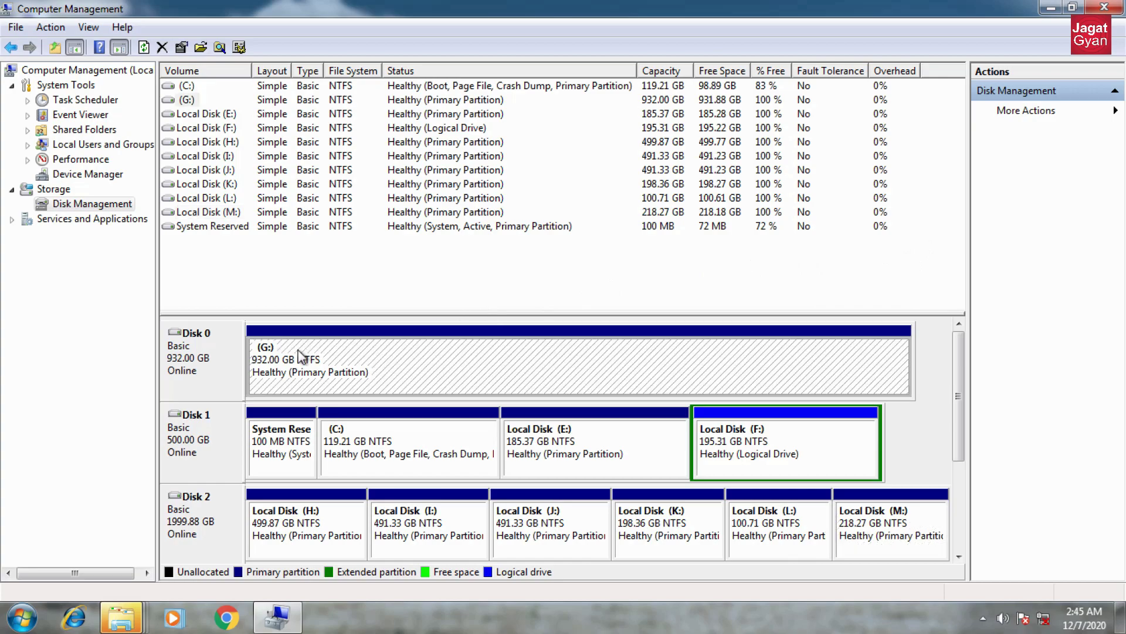
right_click(205, 371)
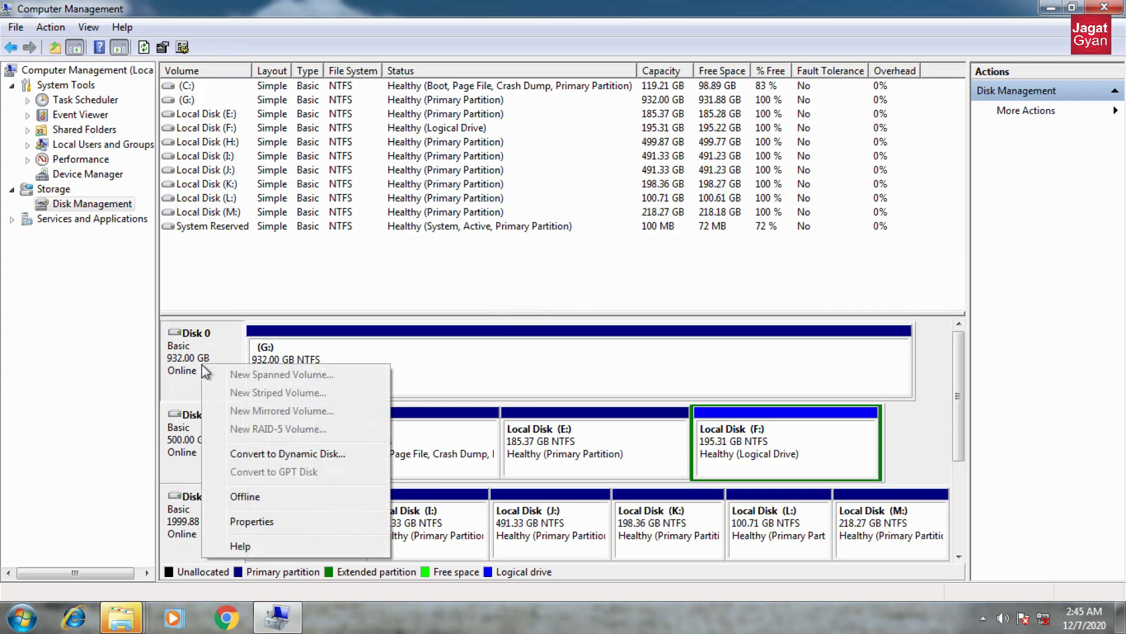
click(292, 519)
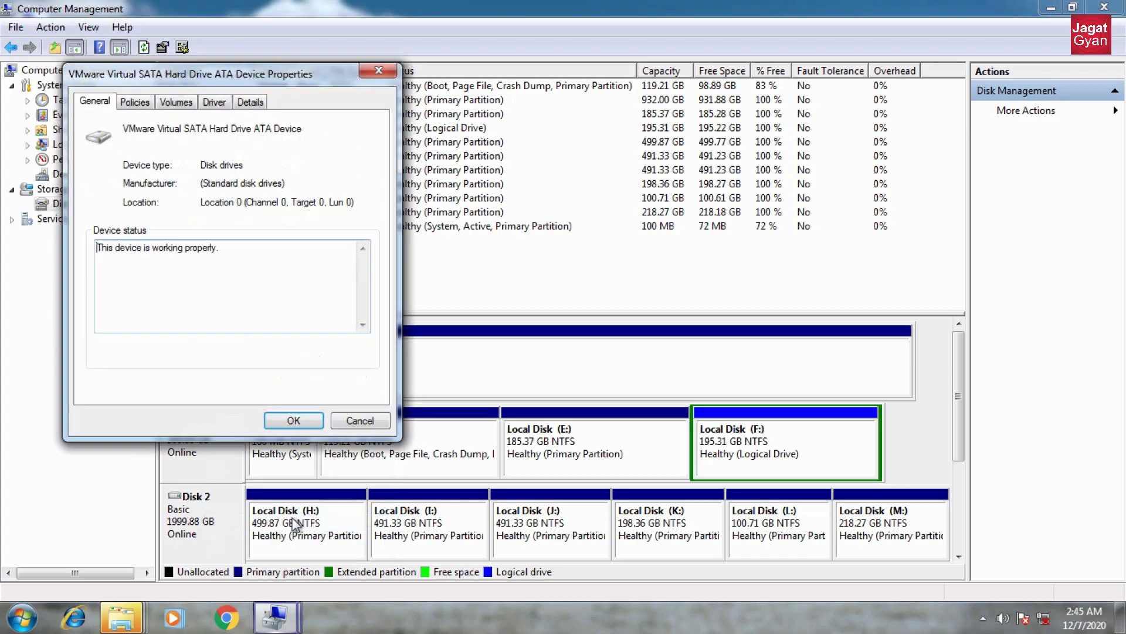
click(176, 101)
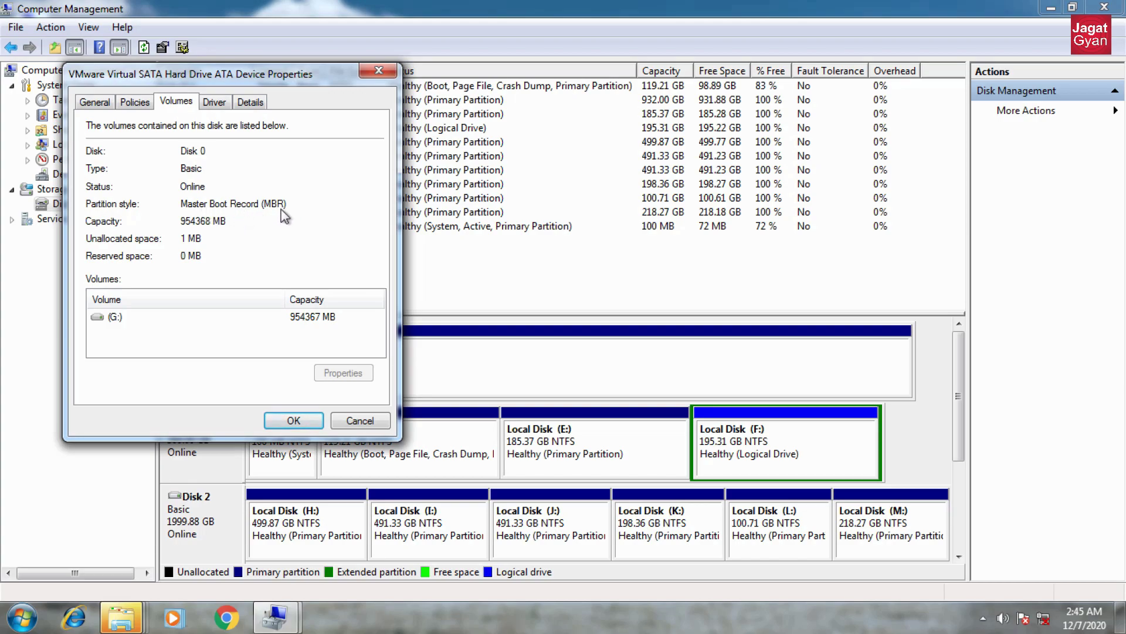
click(308, 421)
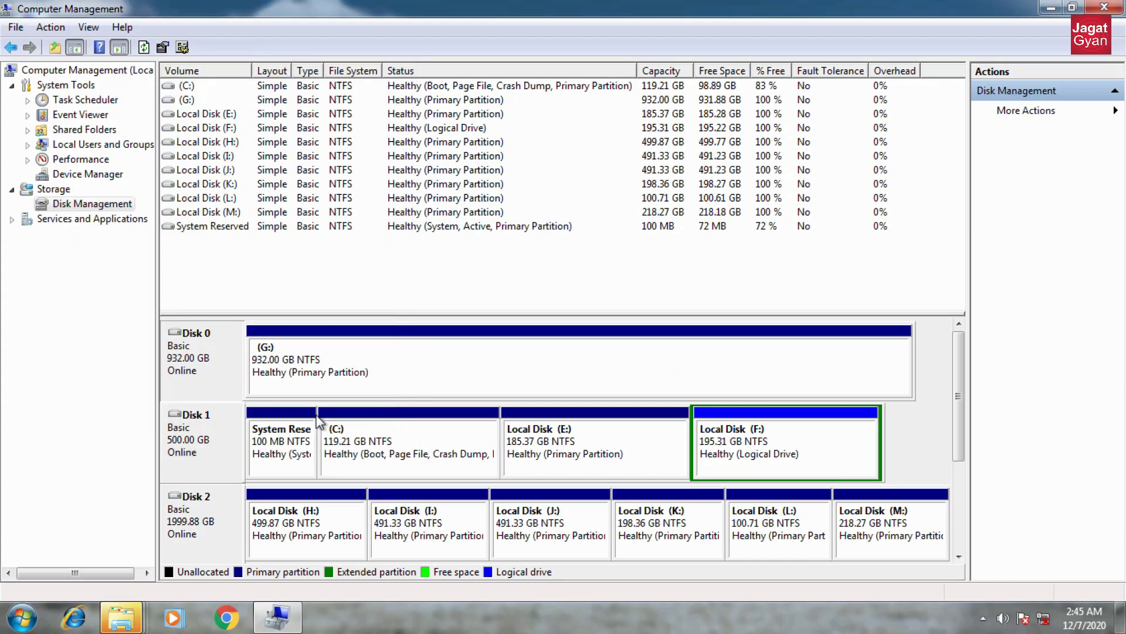
Step: Shrink volume G: on Disk 0 by 554201 MB
right_click(663, 367)
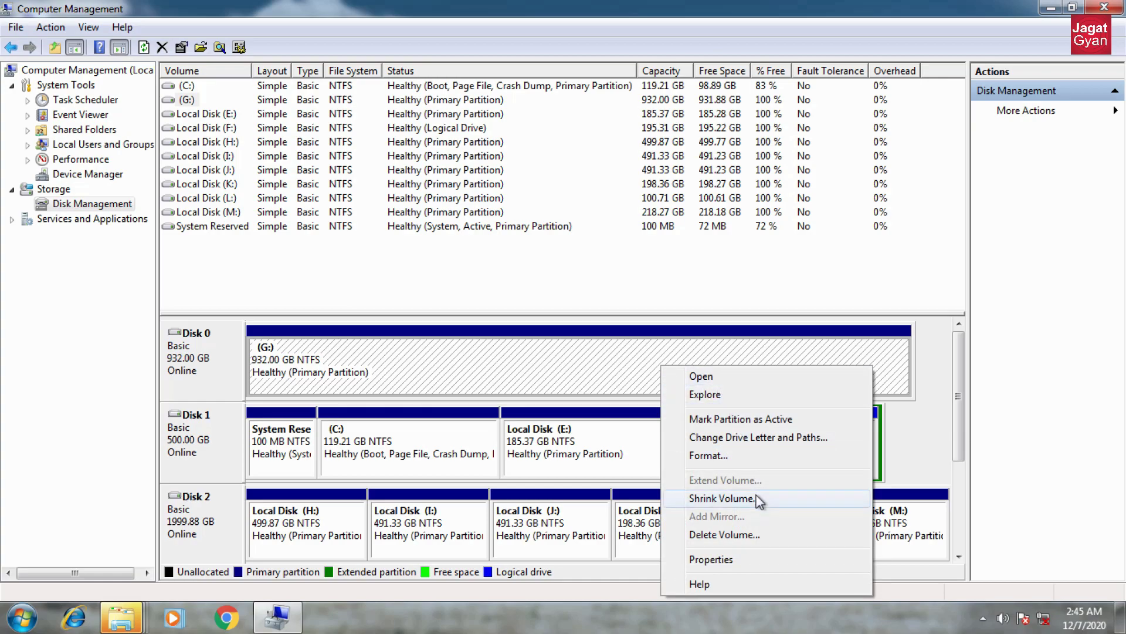
click(721, 498)
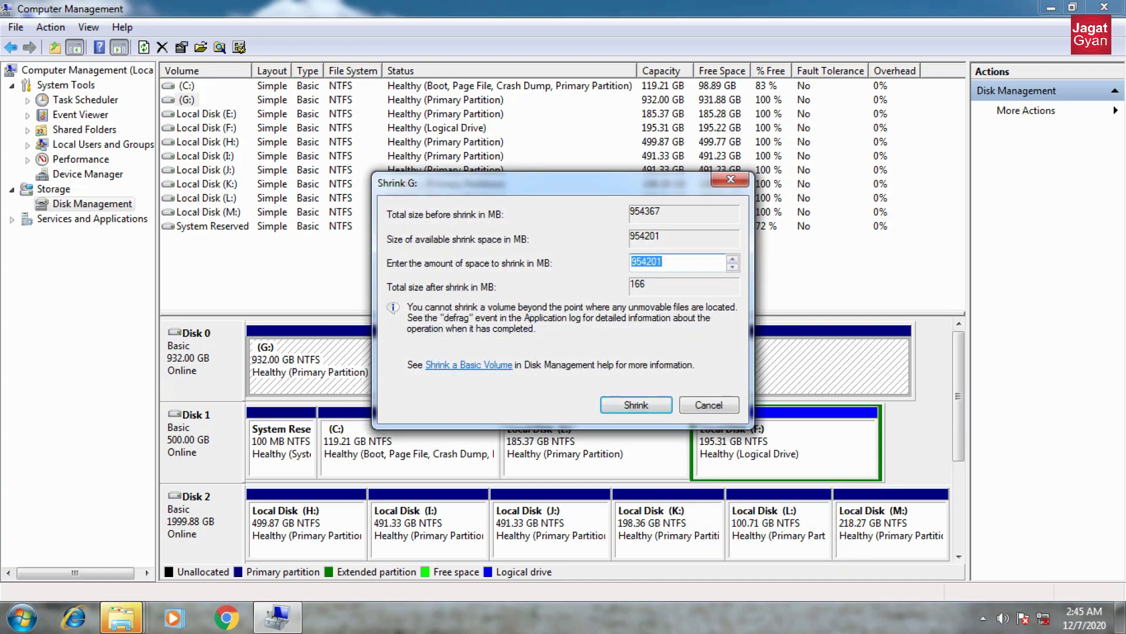
text(5)
click(650, 404)
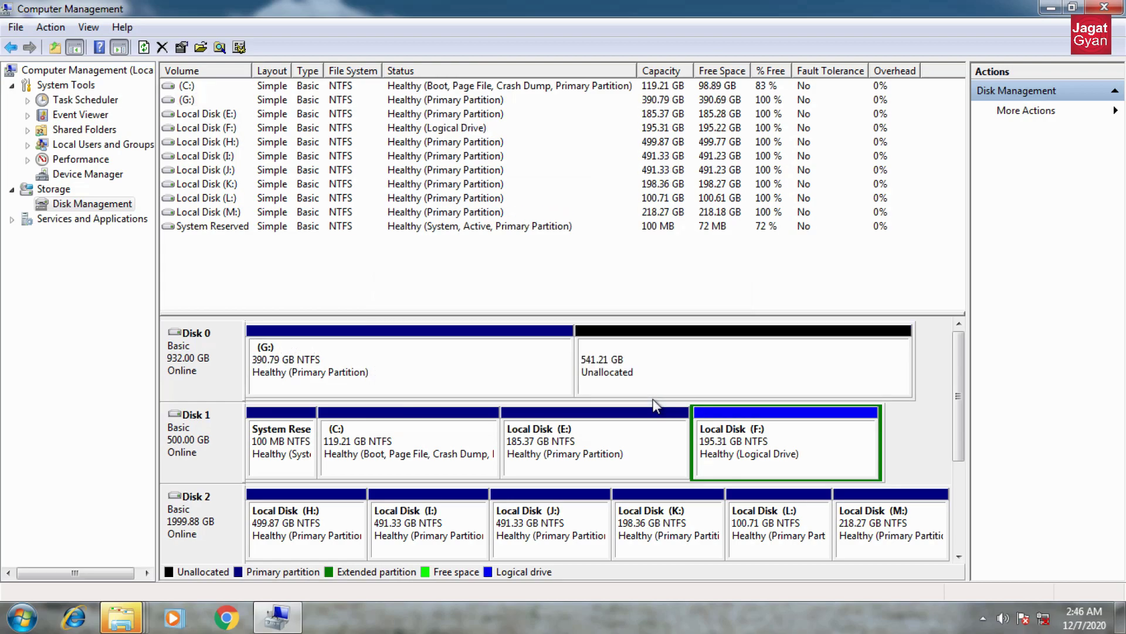
Step: Create a 554199 MB simple volume on Disk 0's unallocated space, quick-formatted as NTFS with the label Local Disk
right_click(644, 375)
click(663, 382)
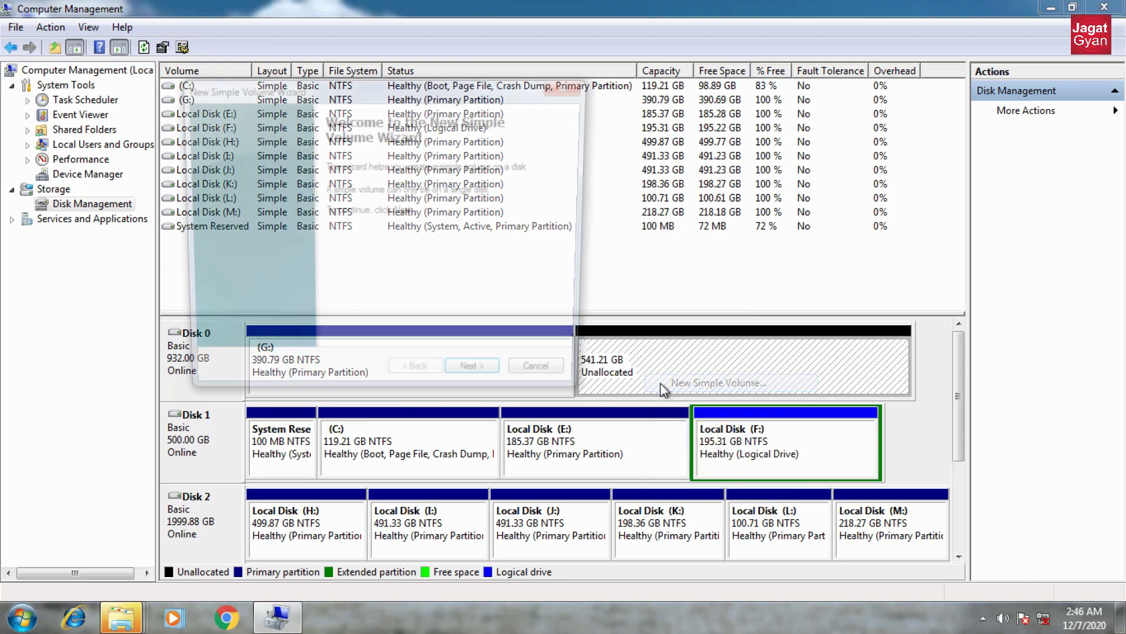
click(492, 386)
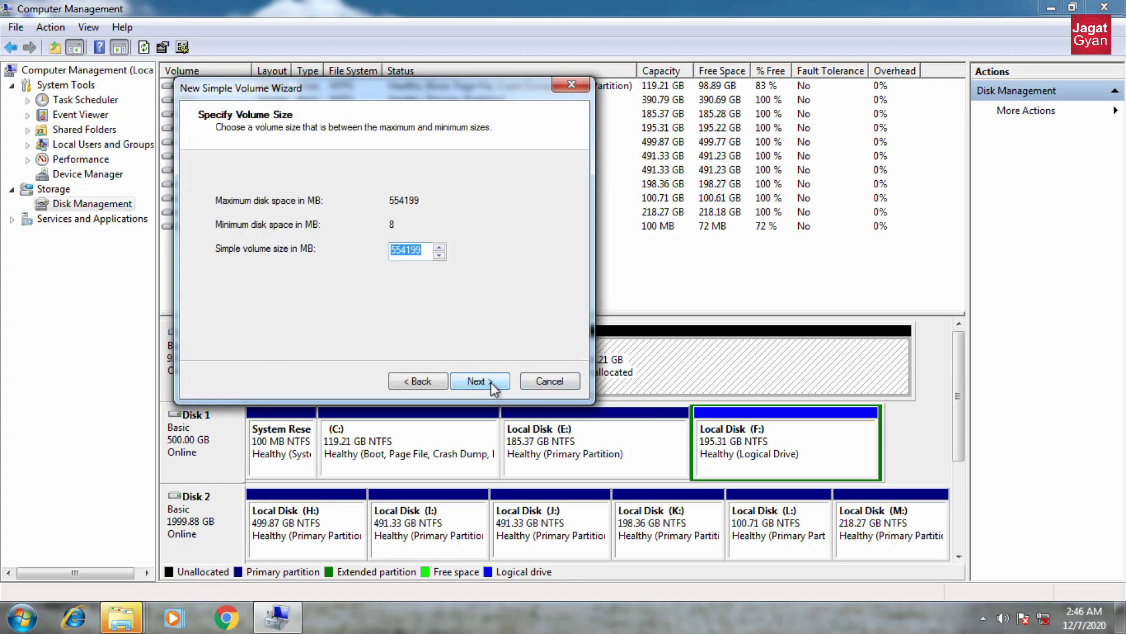
click(493, 386)
click(493, 386)
triple_click(431, 283)
text(Local Disk)
click(485, 382)
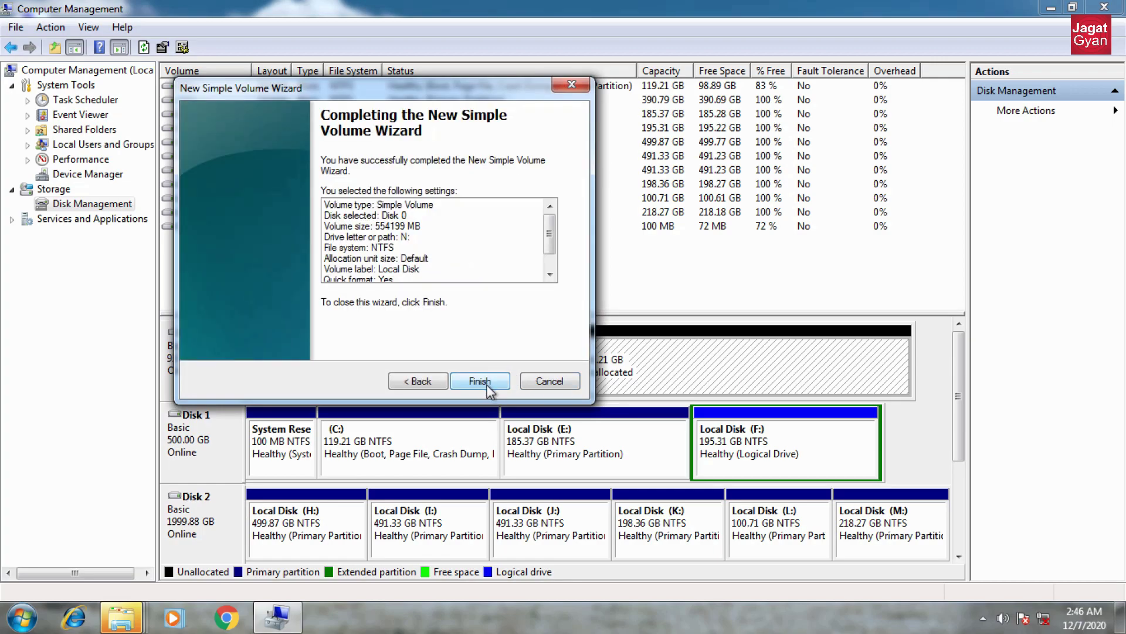
click(480, 382)
Step: Shrink Local Disk (N:) on Disk 0 by 451077 MB
right_click(679, 363)
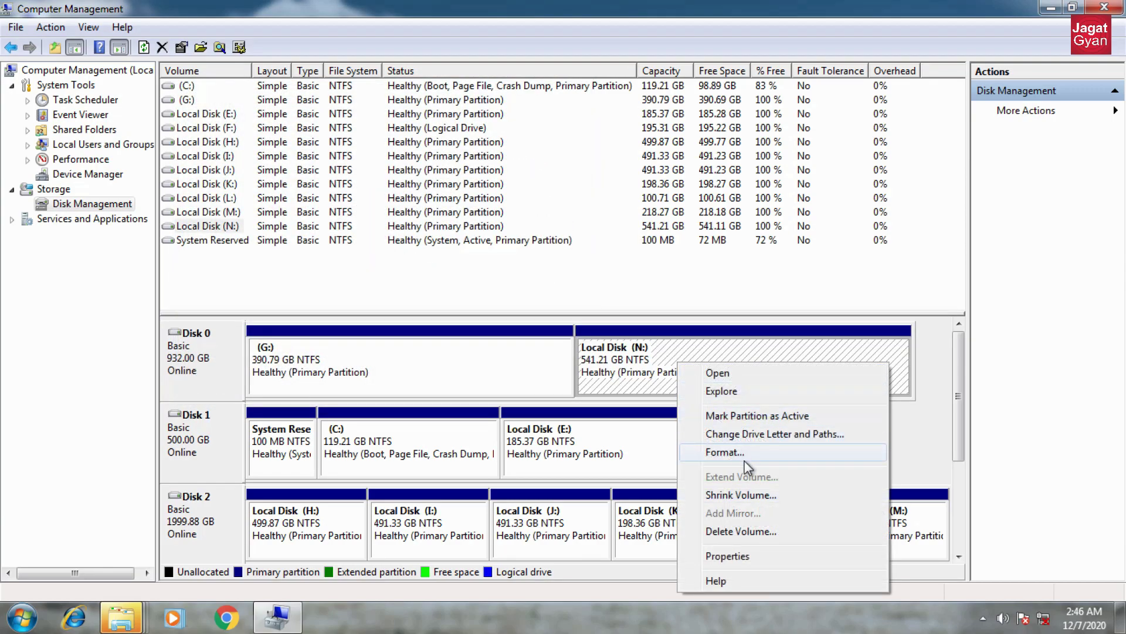
click(740, 495)
click(634, 262)
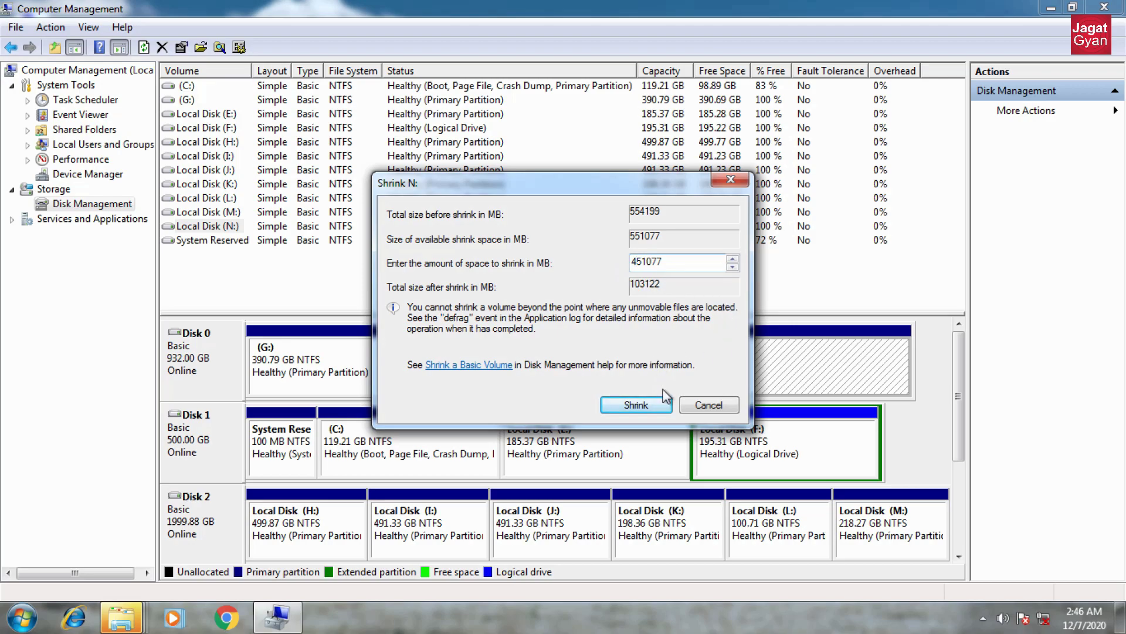
click(660, 410)
Step: Create a 451077 MB simple volume on Disk 0's unallocated space, quick-formatted as NTFS with the label Local Disk
right_click(763, 367)
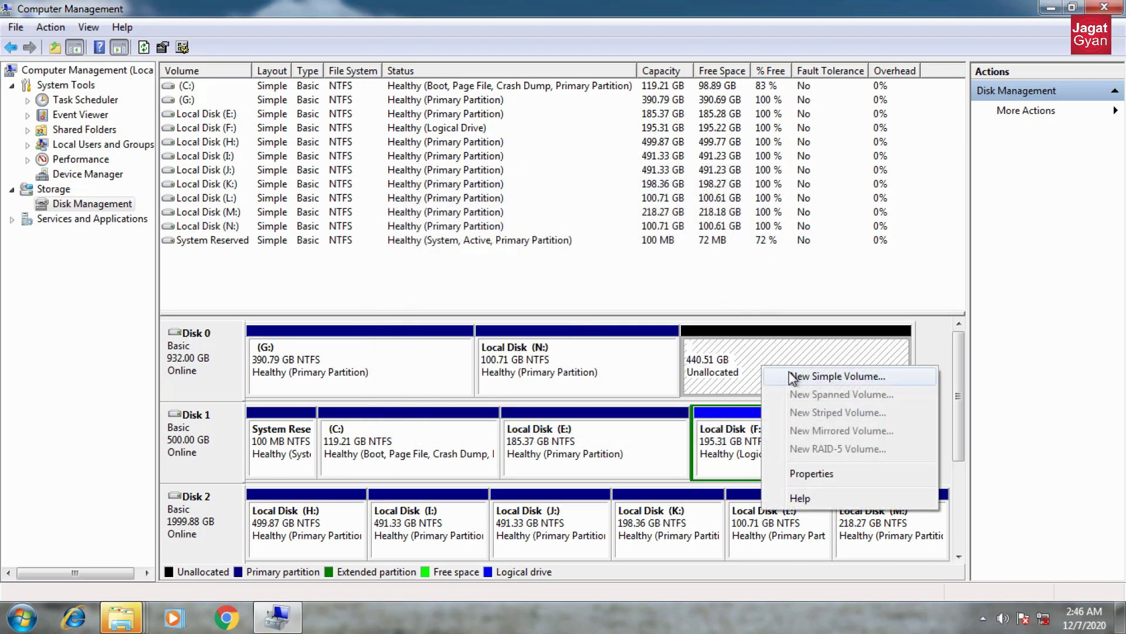
click(821, 376)
click(499, 382)
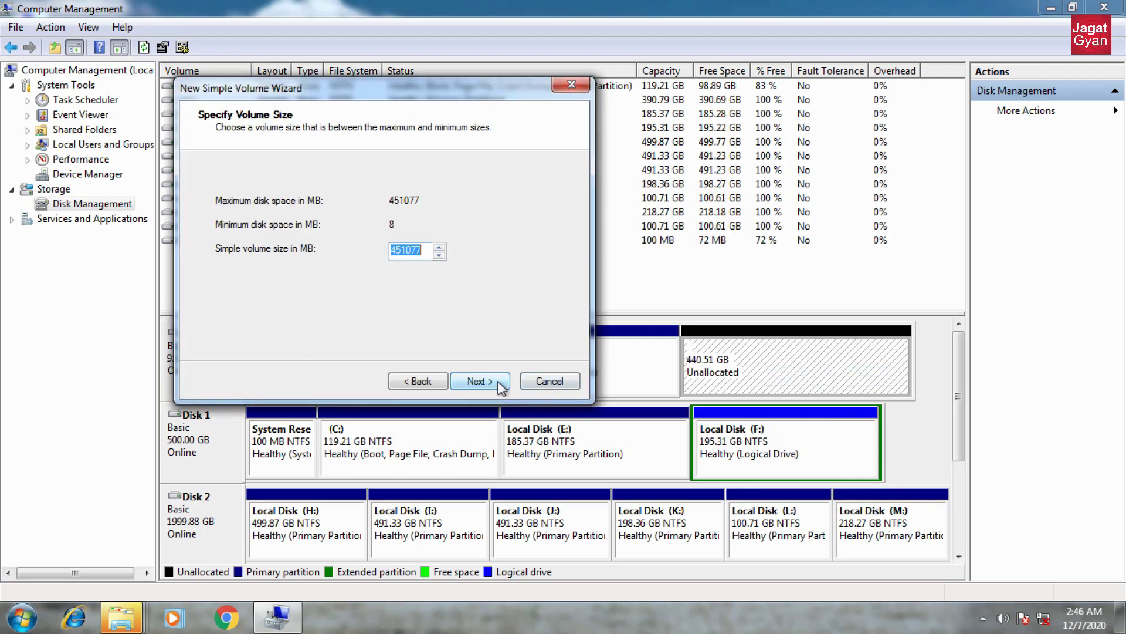
click(480, 382)
click(502, 385)
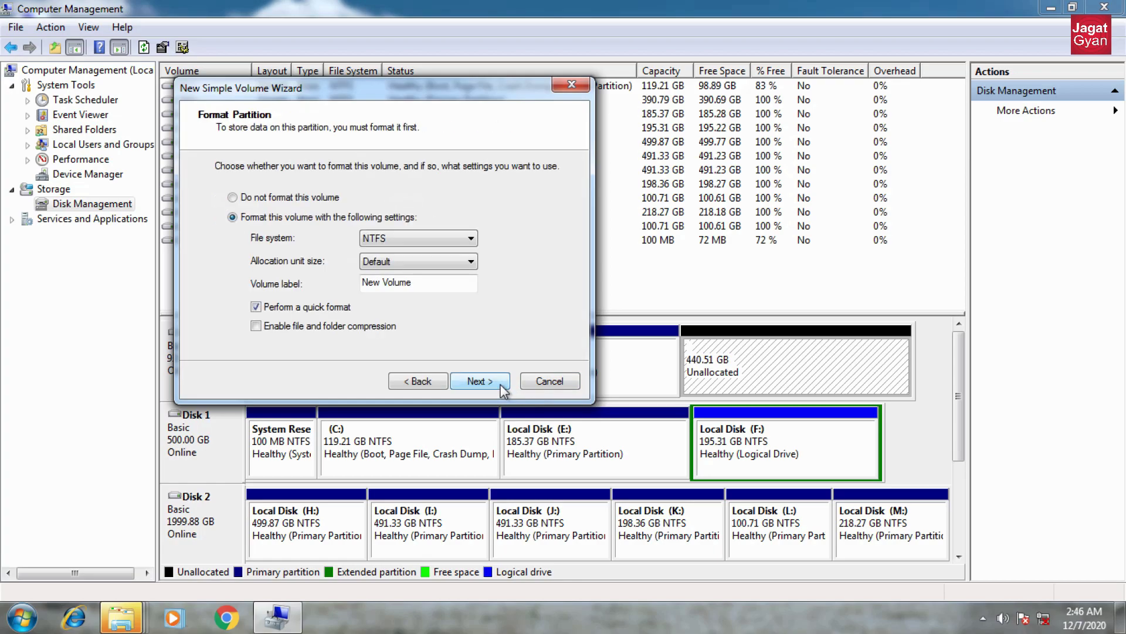
key(Tab)
text(Local Disk)
click(491, 388)
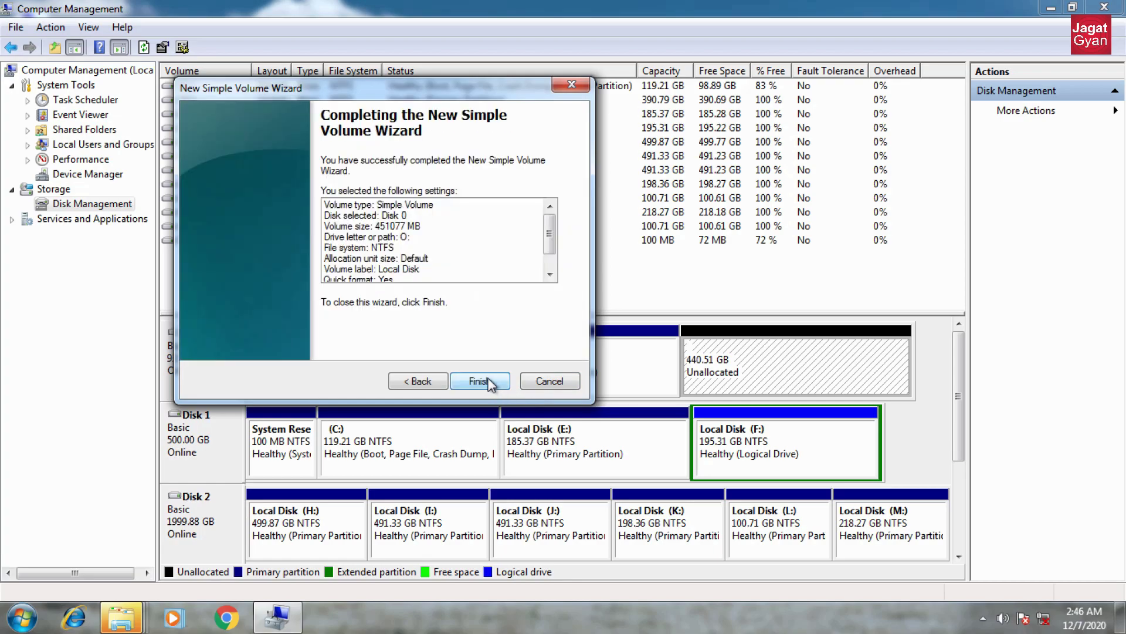
click(478, 381)
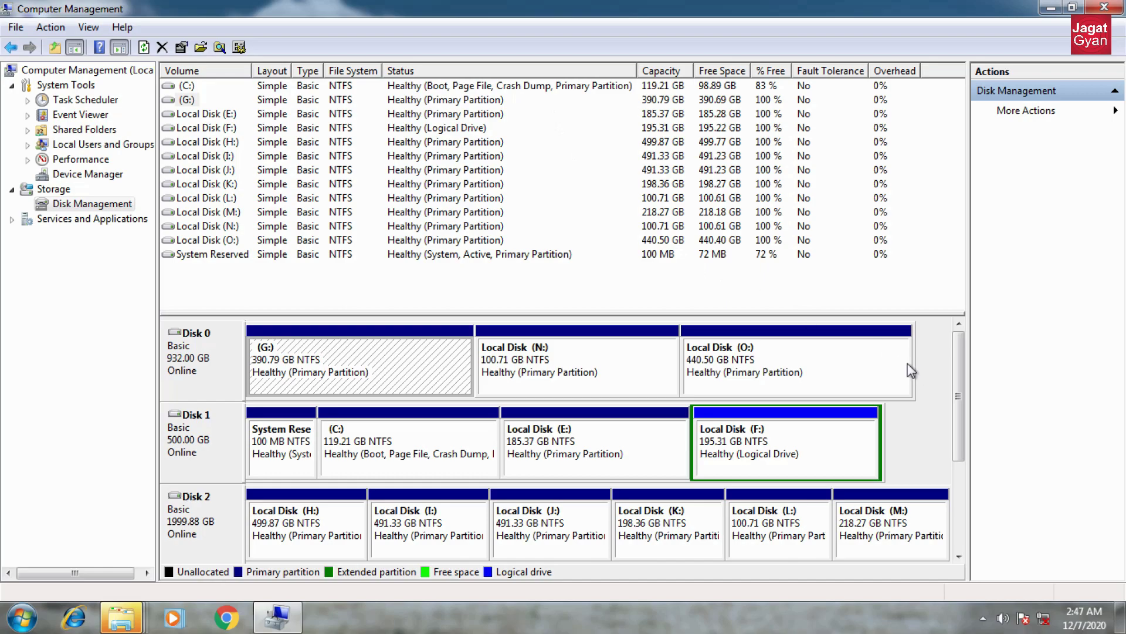
Step: Shrink Local Disk (O:) on Disk 0 by 347955 MB
right_click(871, 354)
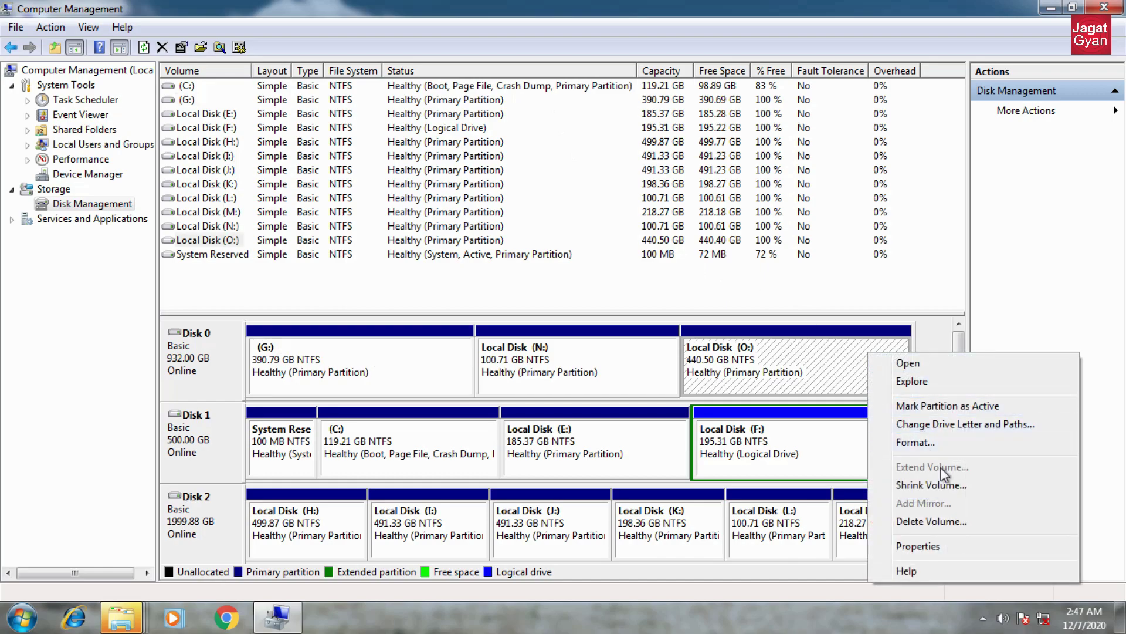
click(930, 484)
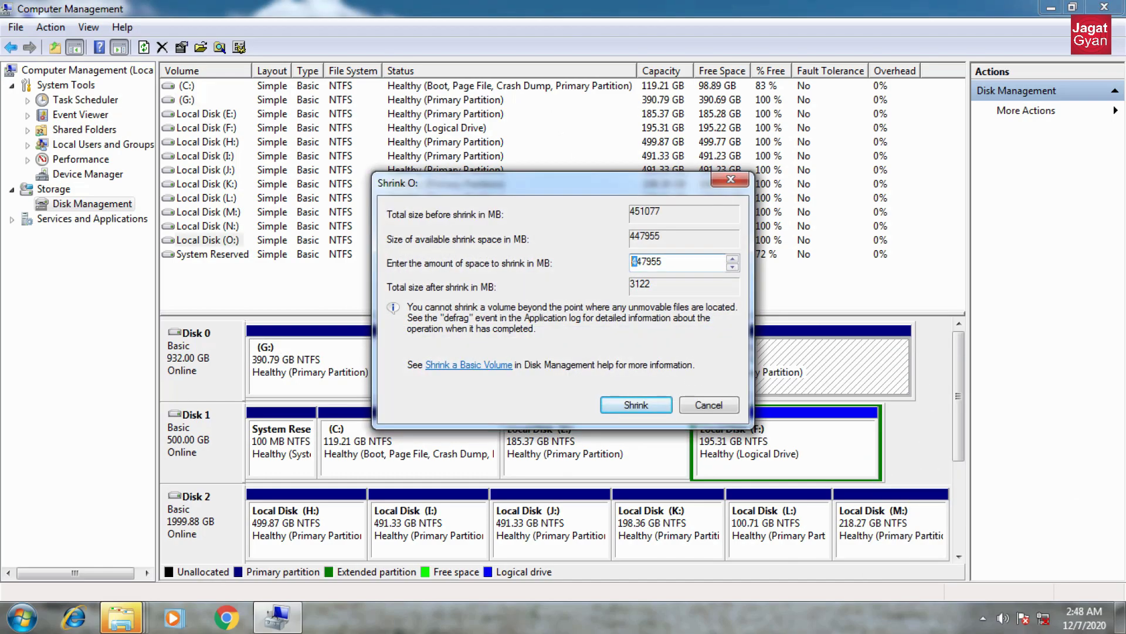
text(3)
click(636, 405)
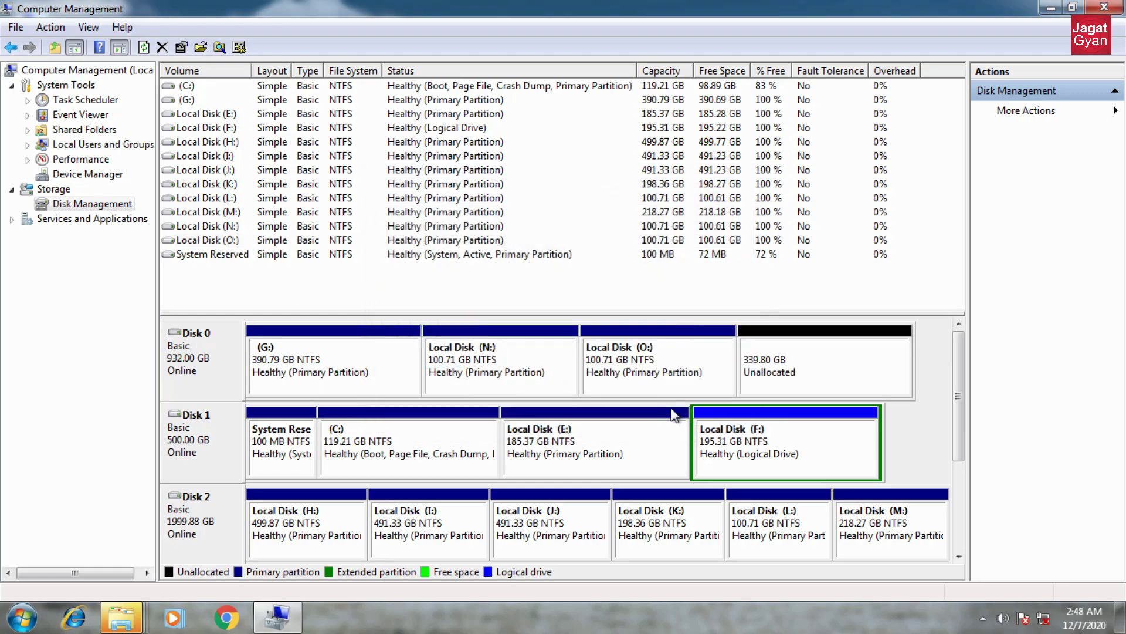
Step: Create a 347955 MB simple volume on Disk 0's unallocated space, quick-formatted as NTFS with the label Local Disk
right_click(820, 354)
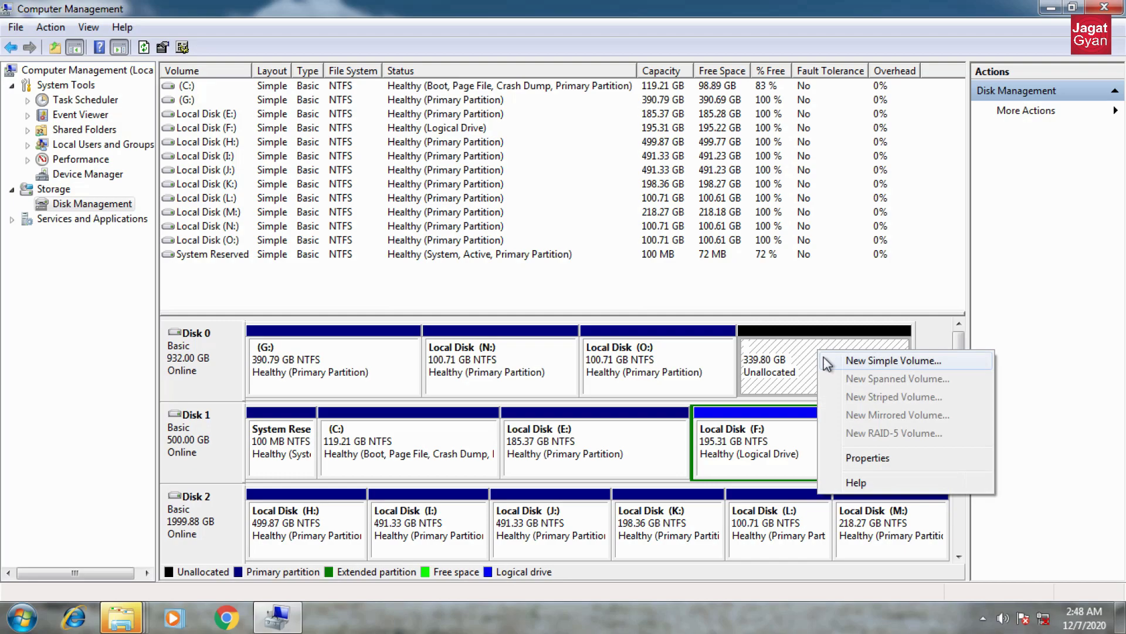
click(880, 360)
click(480, 381)
click(480, 381)
drag(409, 282, 361, 283)
text(Local Disk)
click(480, 383)
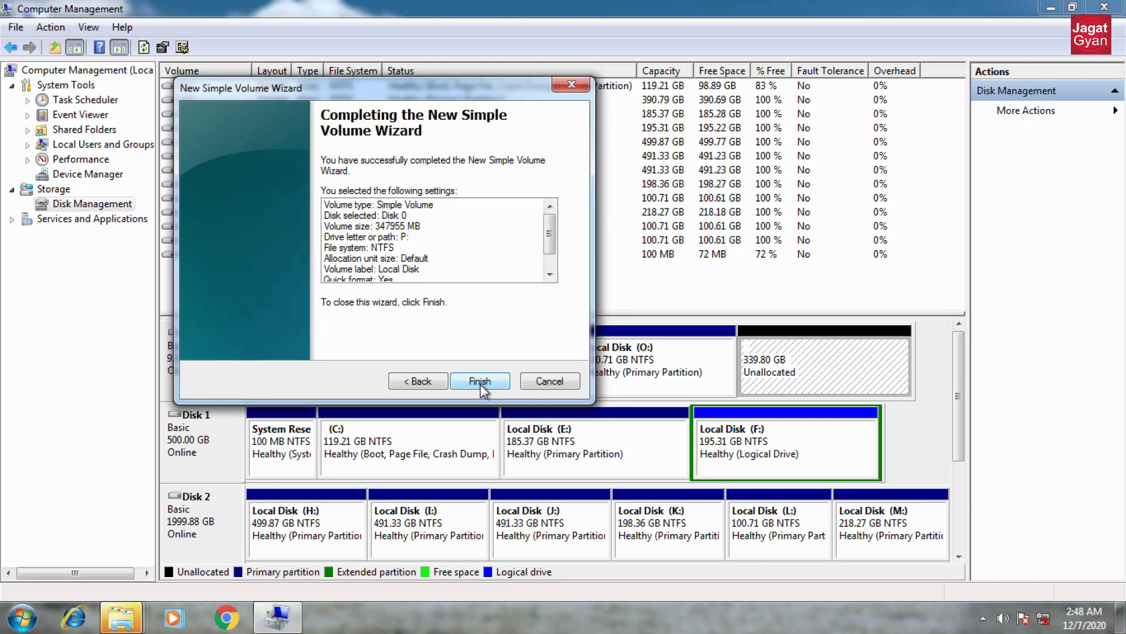
click(480, 381)
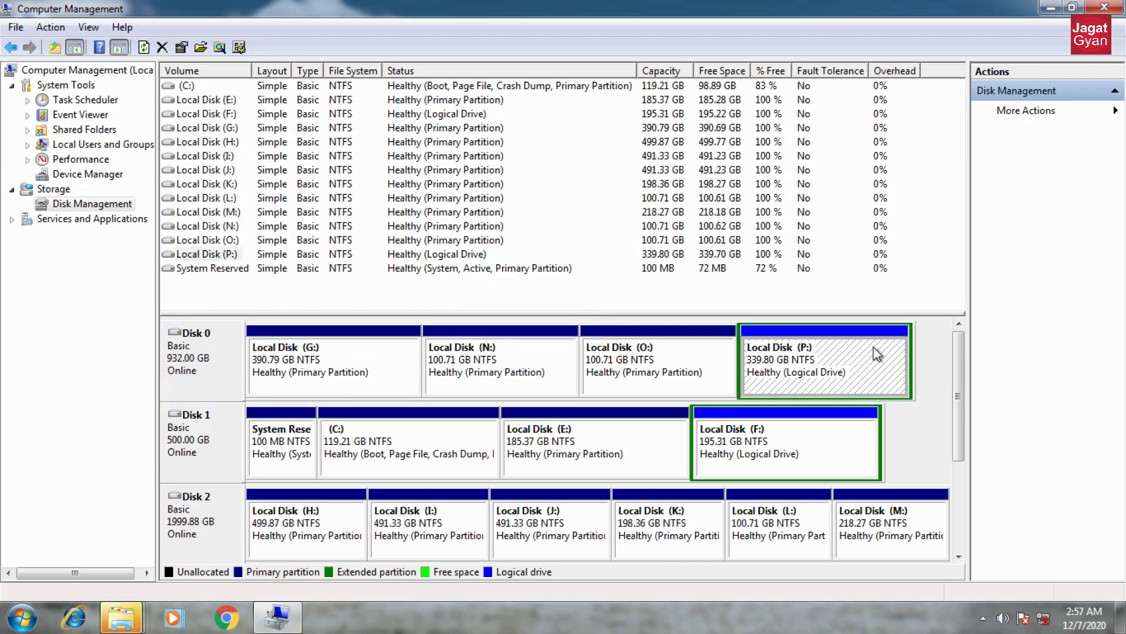
Step: Shrink the logical drive Local Disk (P:) on Disk 0 by 244833 MB
right_click(875, 352)
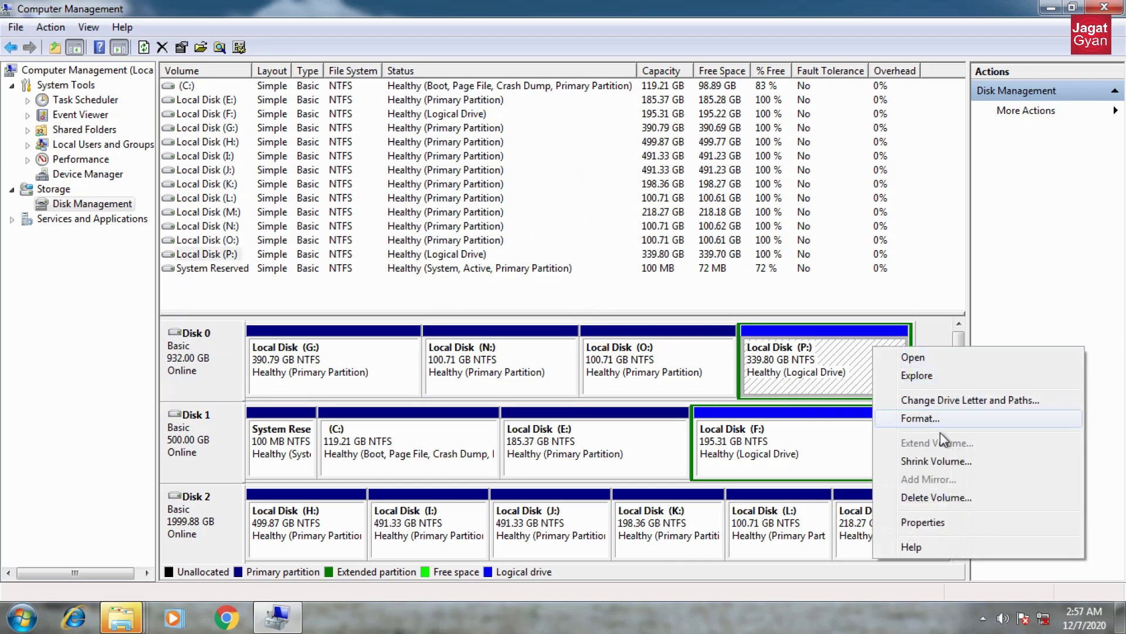
click(938, 461)
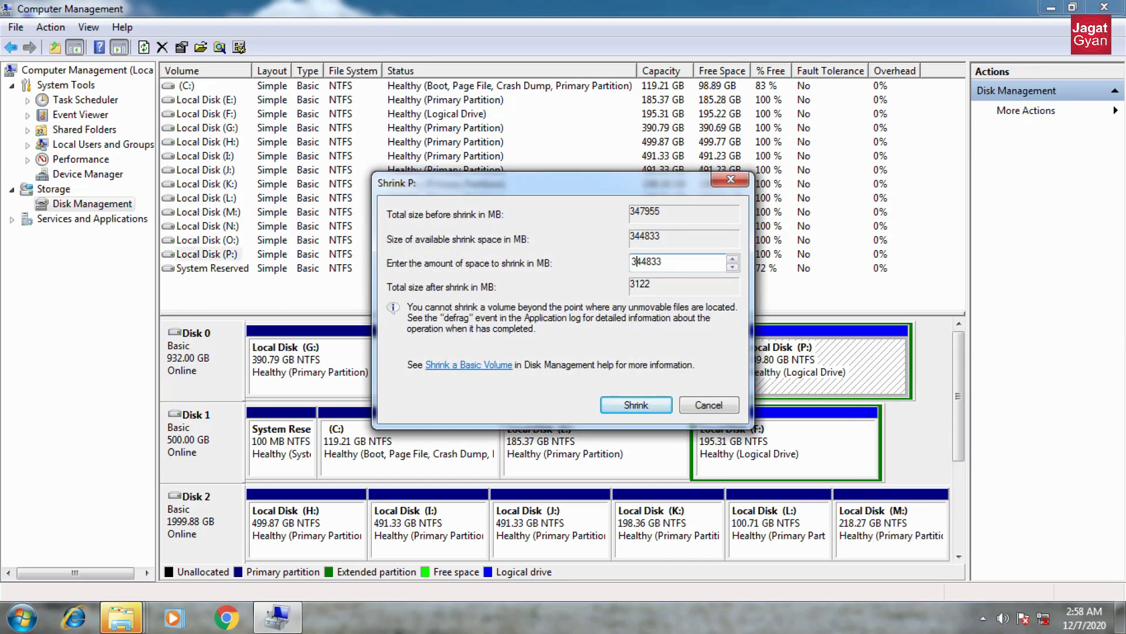
text(2)
click(659, 405)
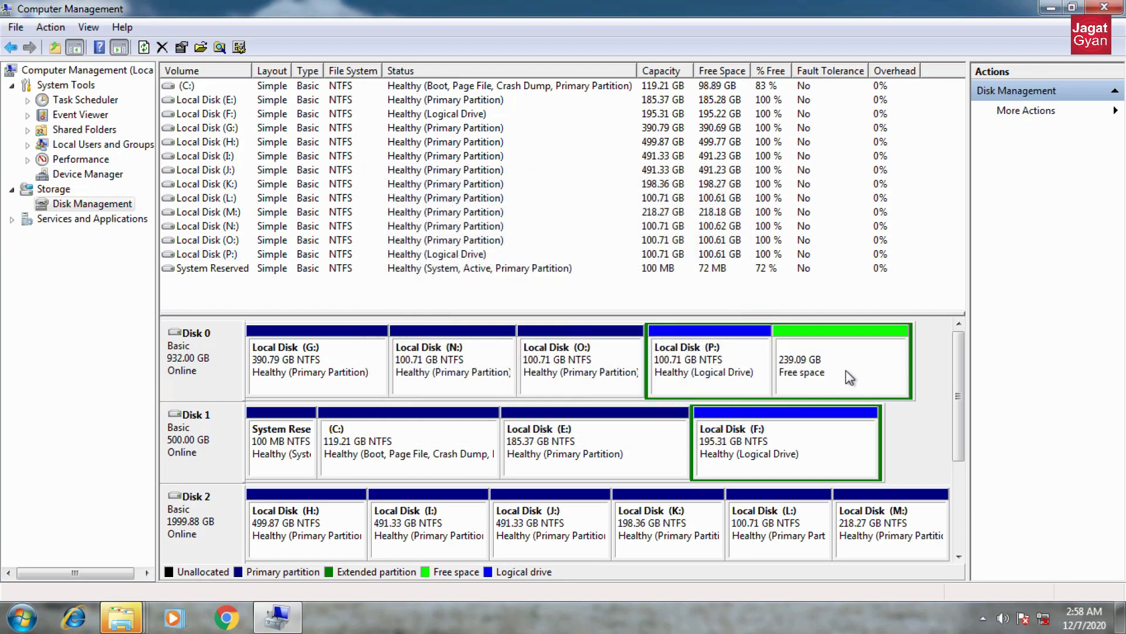
Step: Create an NTFS simple volume with drive letter Q and the label Local Disk from all the free space on Disk 0
right_click(835, 352)
click(908, 362)
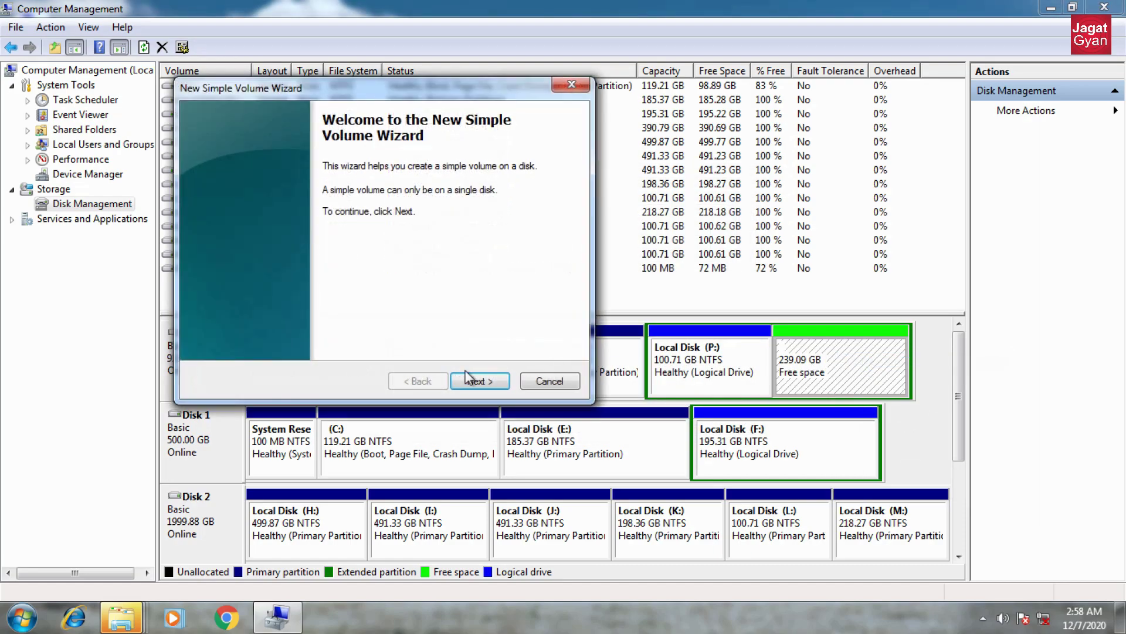
click(478, 381)
click(481, 381)
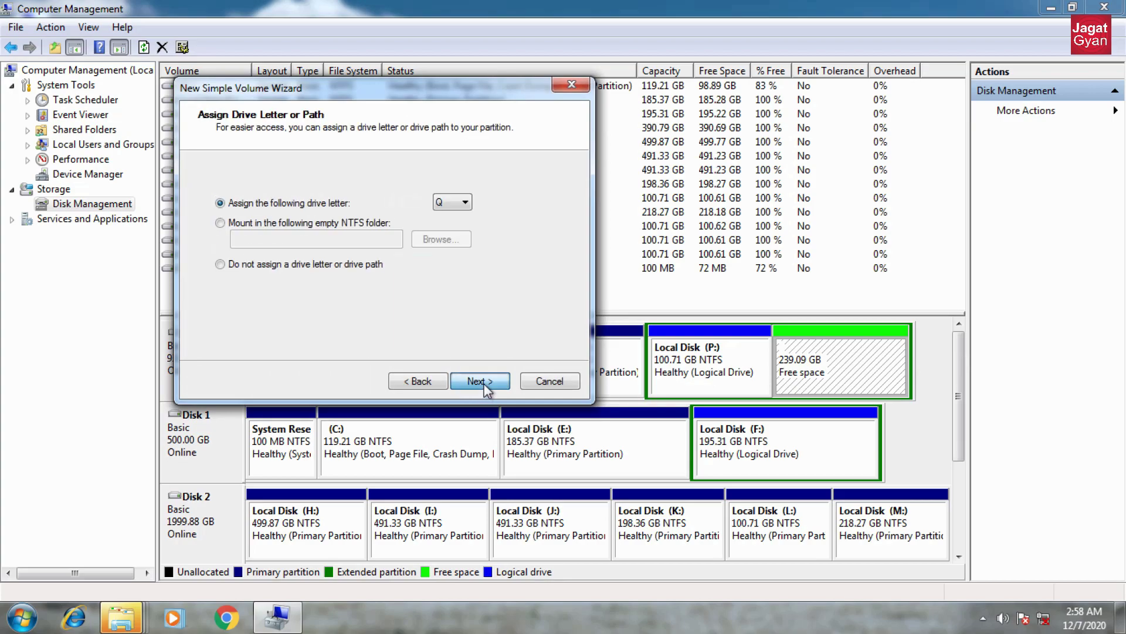
click(480, 380)
drag(414, 282, 305, 292)
text(Local Disk)
click(490, 382)
click(479, 381)
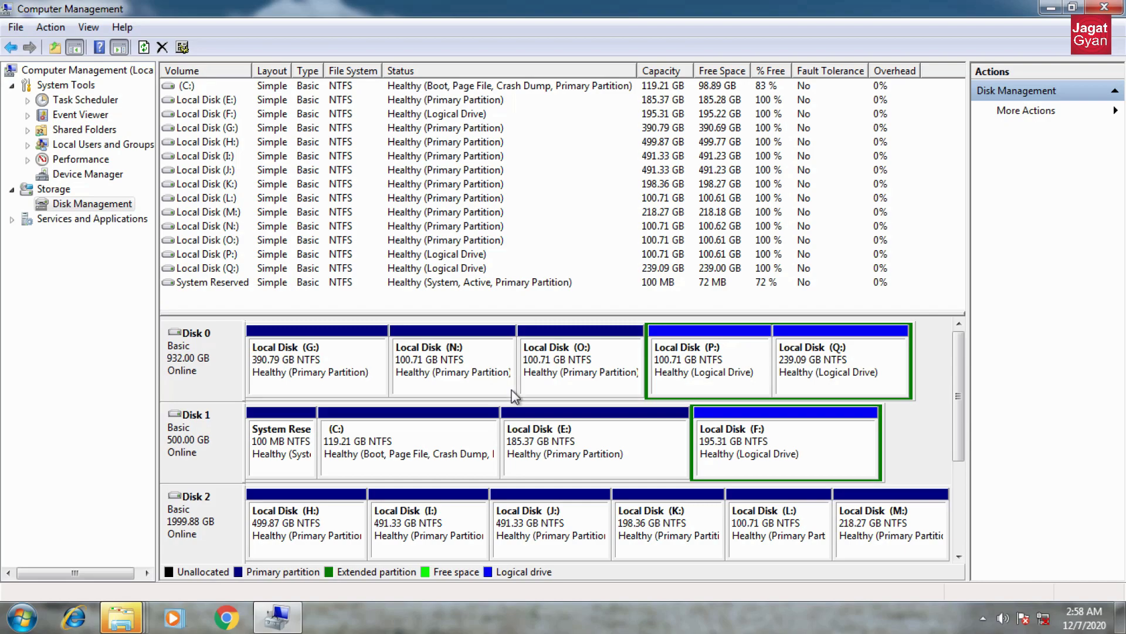
Step: Shrink the logical drive Local Disk (Q:) on Disk 0 by 141710 MB
right_click(847, 355)
click(909, 470)
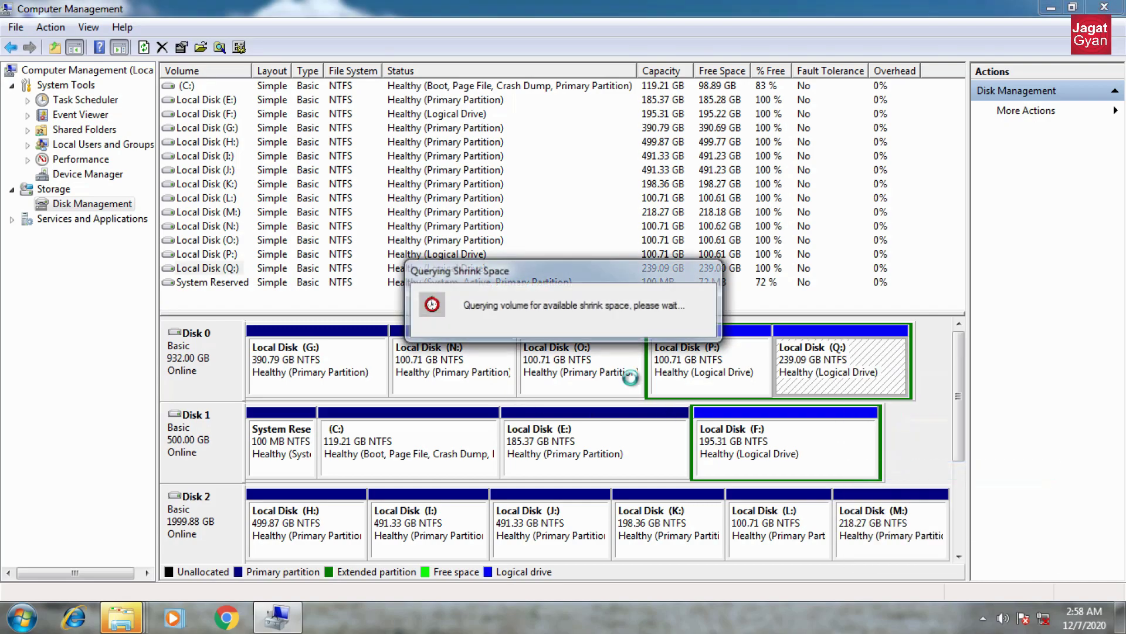
text(141710)
click(645, 405)
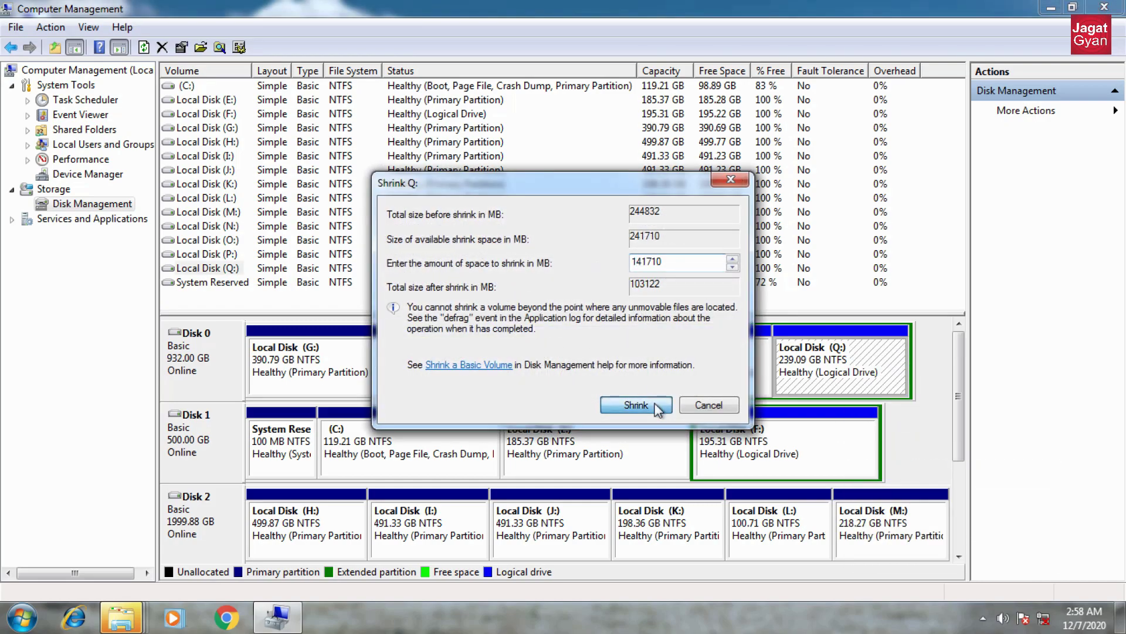
Step: Create a simple volume labelled Local Disk from the remaining 138.39 GB of free space on Disk 0
click(851, 371)
right_click(850, 360)
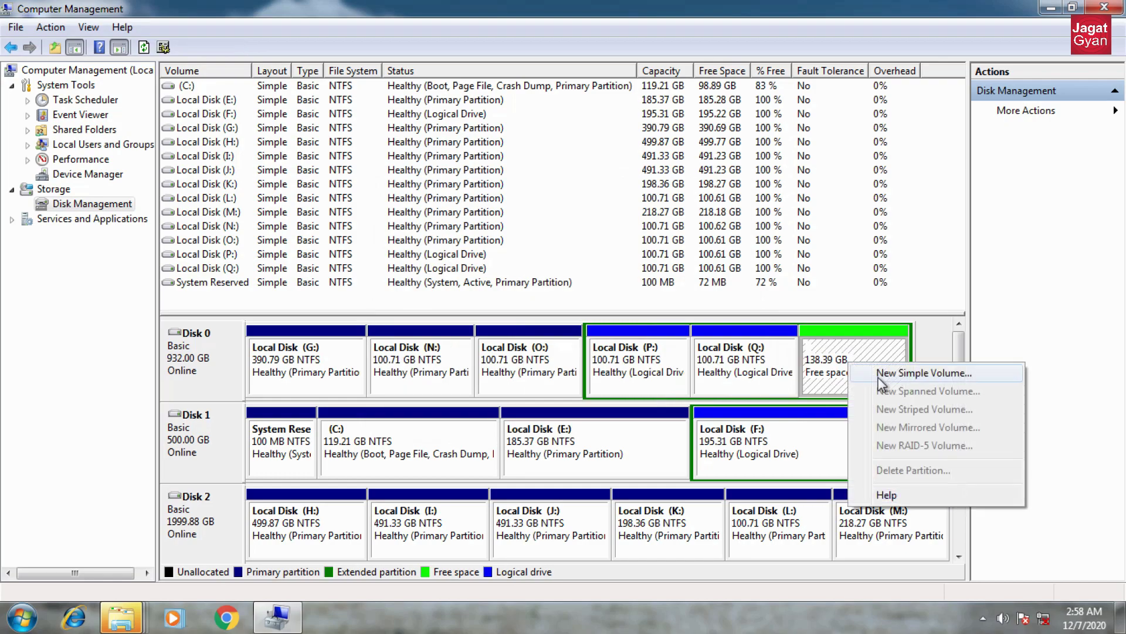
click(878, 376)
click(480, 381)
click(480, 381)
click(479, 381)
text(Local Disk)
click(479, 379)
click(478, 379)
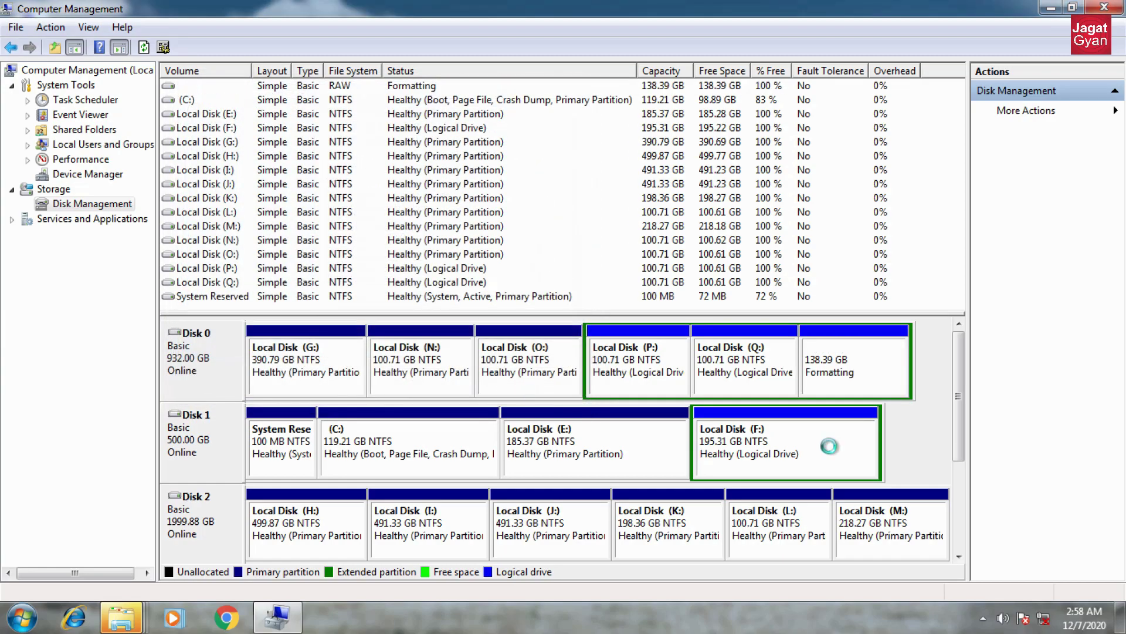